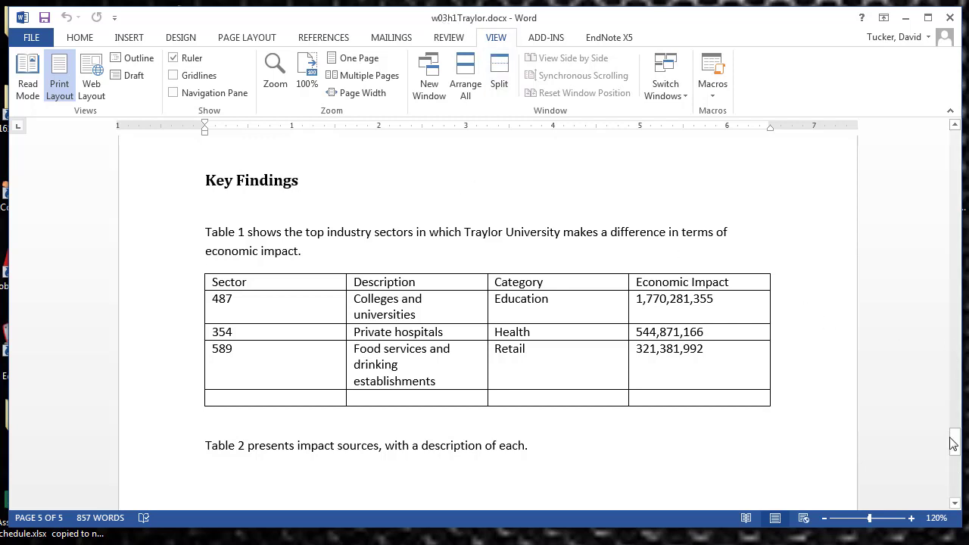
mouse_move(954, 444)
left_mouse_down()
mouse_move(956, 157)
mouse_move(954, 484)
mouse_move(959, 432)
mouse_move(960, 450)
left_mouse_up()
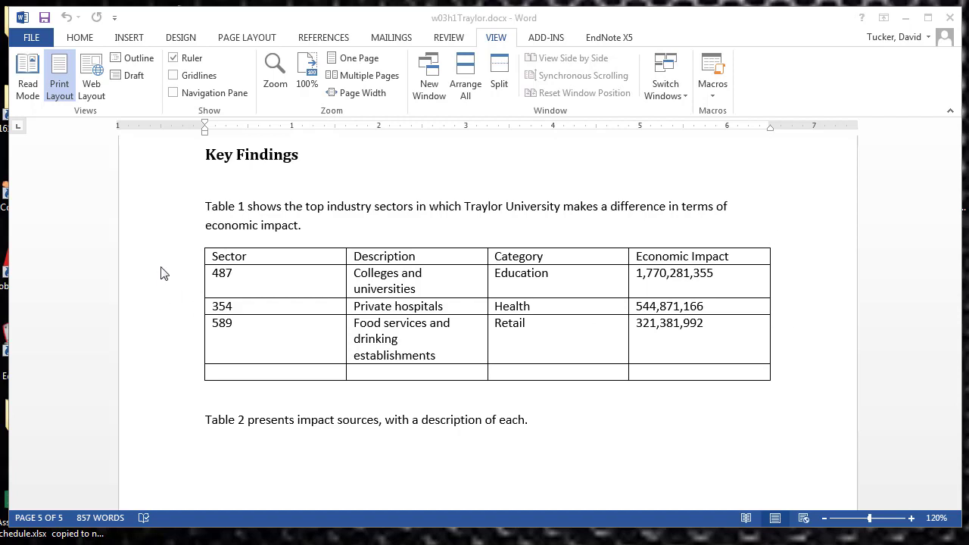
left_click(261, 256)
right_click(261, 256)
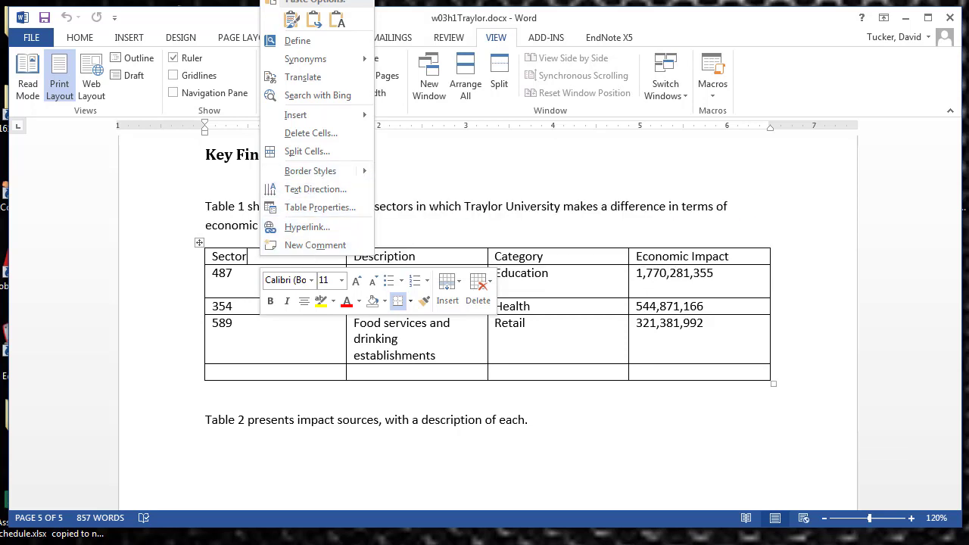
key("Escape")
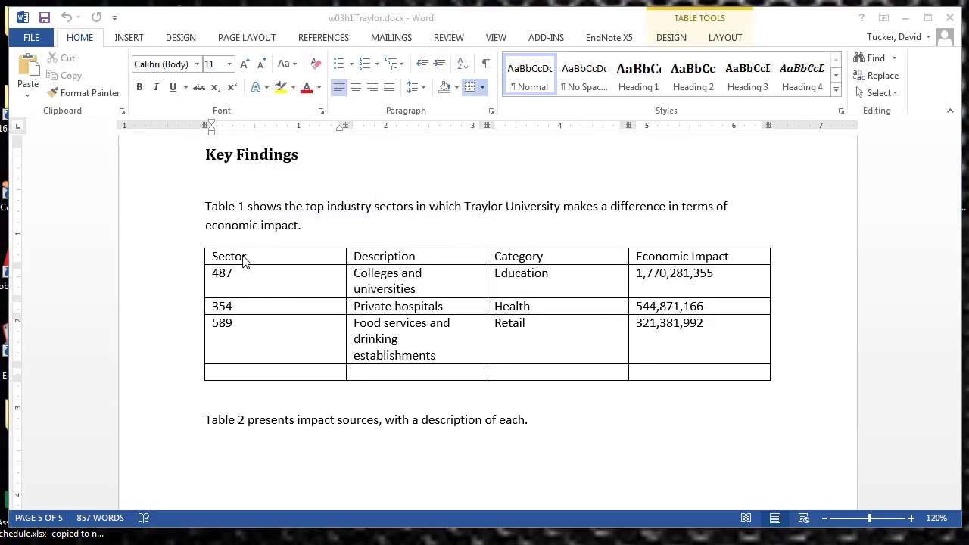
left_click(248, 256)
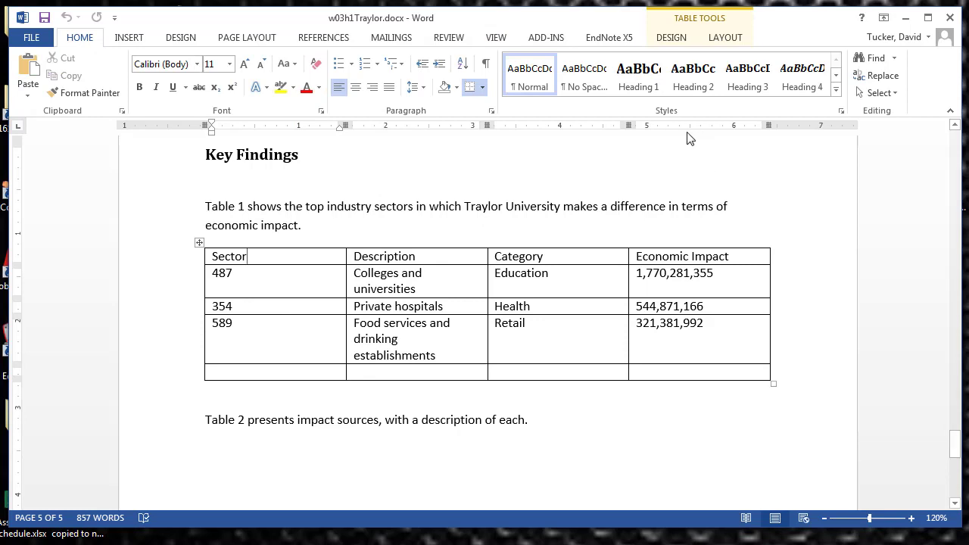
left_click(723, 42)
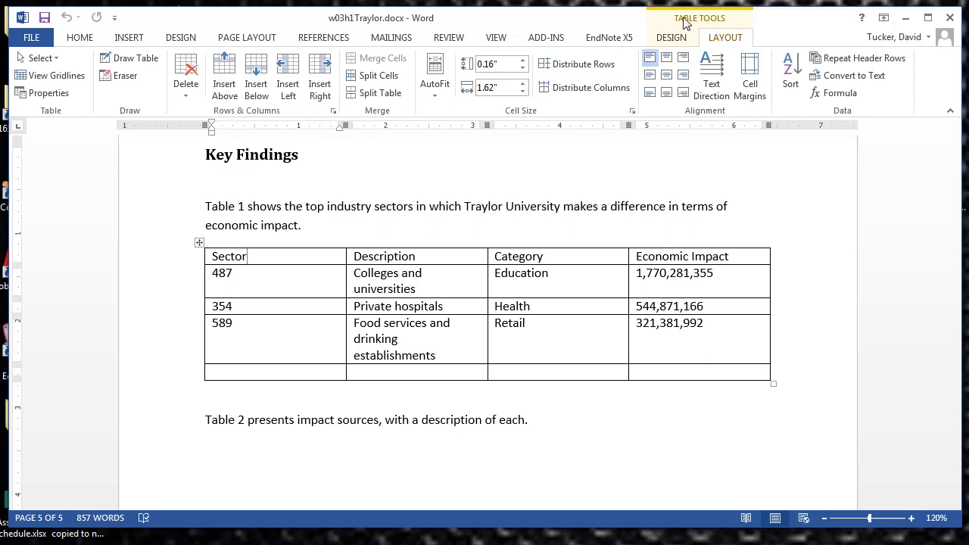
left_click(676, 39)
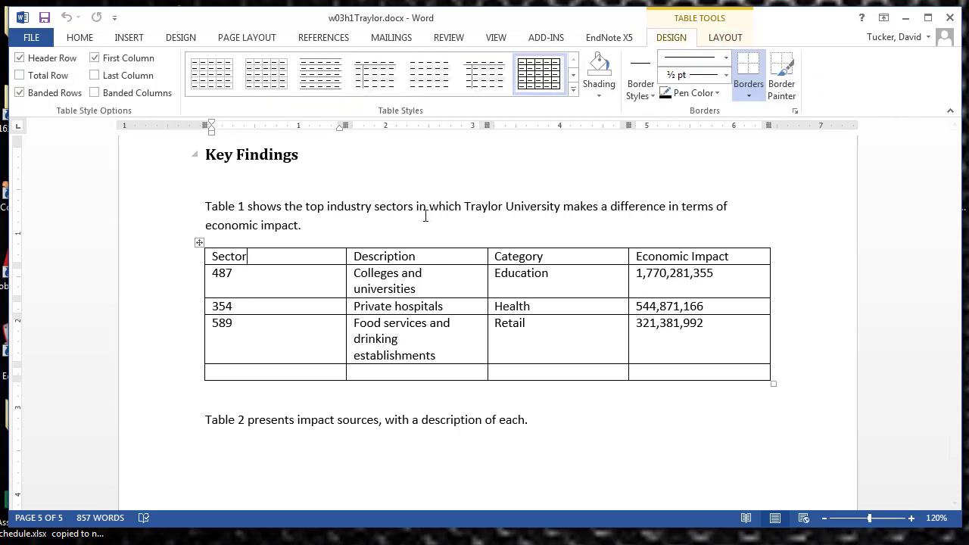
left_click(353, 255)
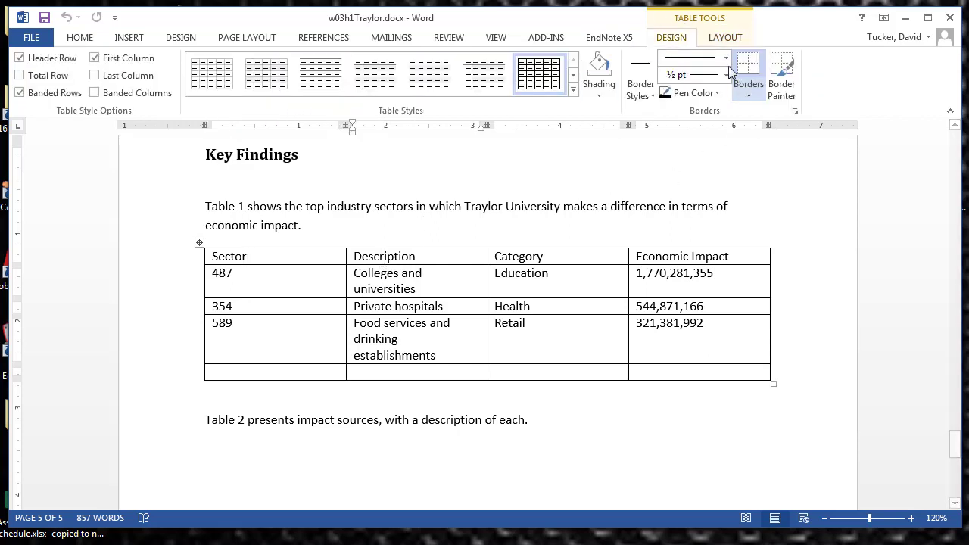
left_click(716, 42)
left_click(682, 41)
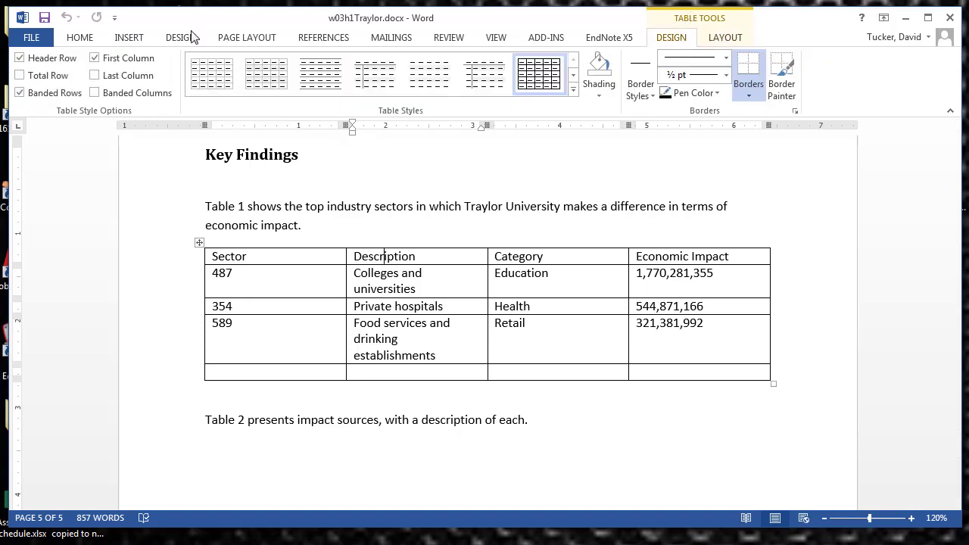
left_click(124, 39)
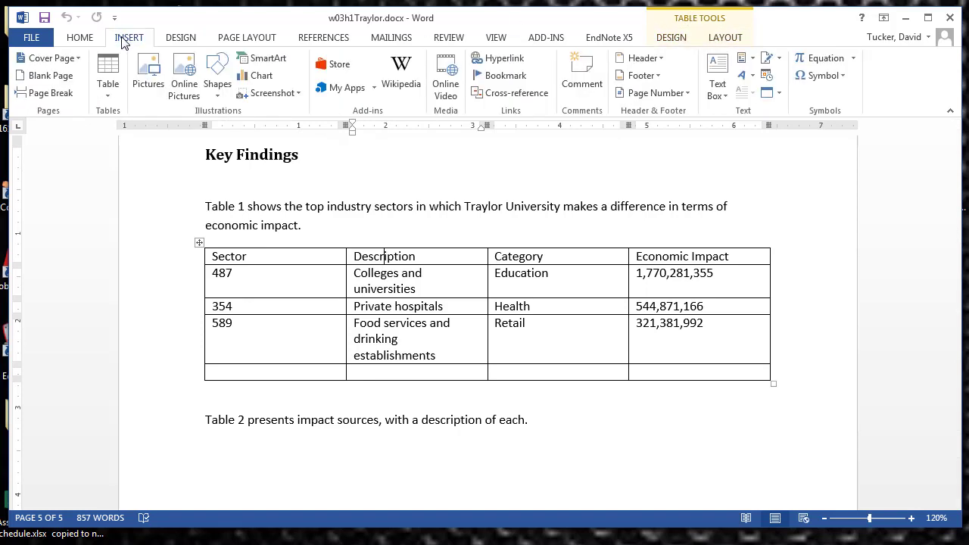
left_click(106, 90)
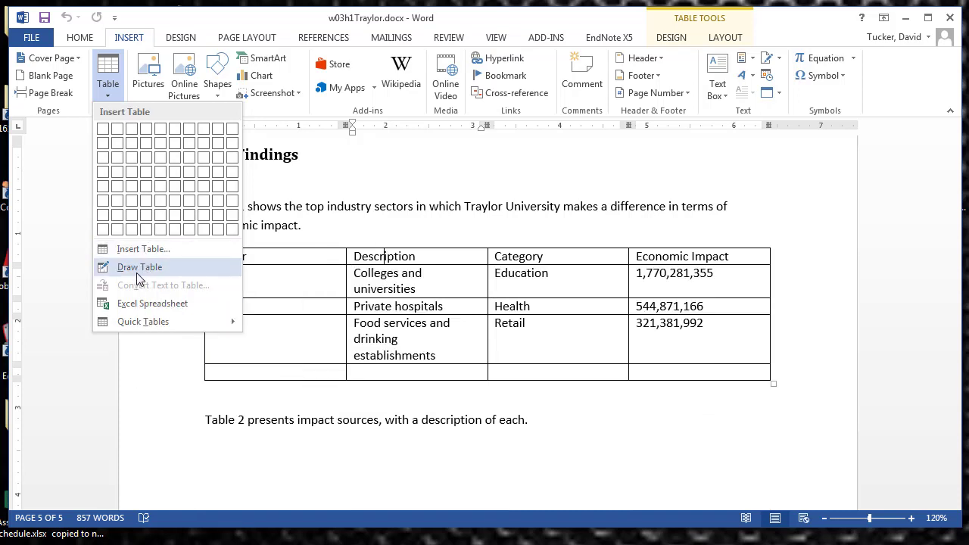
left_click(244, 449)
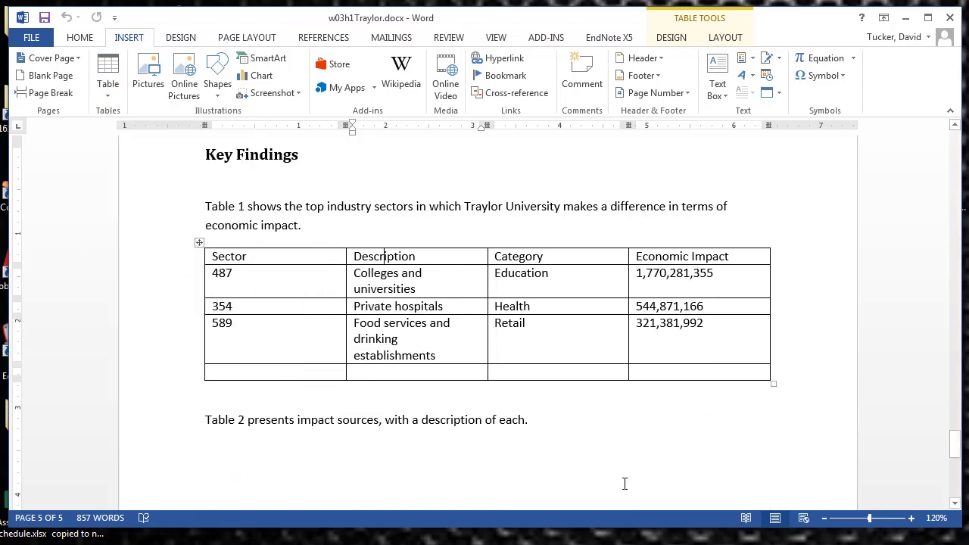
left_click(562, 422)
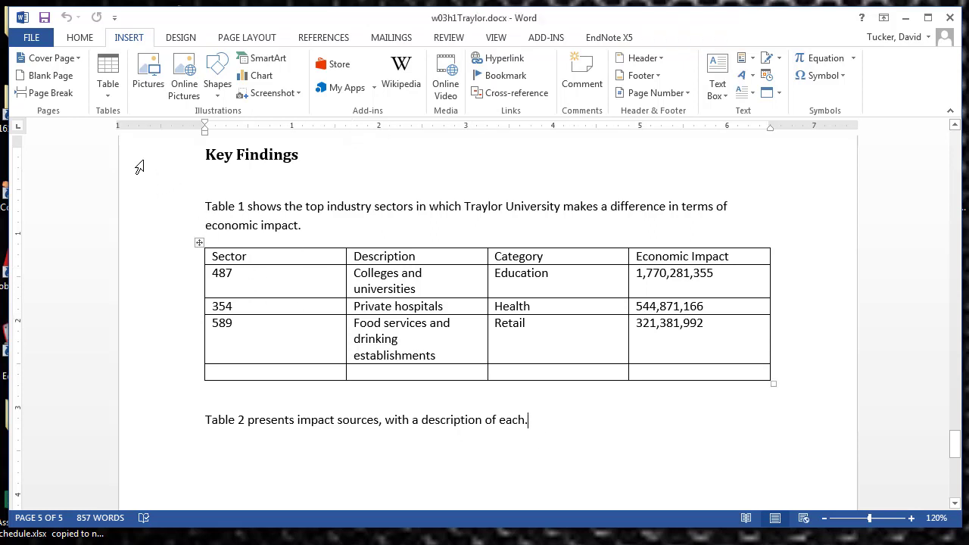
- Insert a blank row above the header row of the first table under Key Findings
left_click(244, 256)
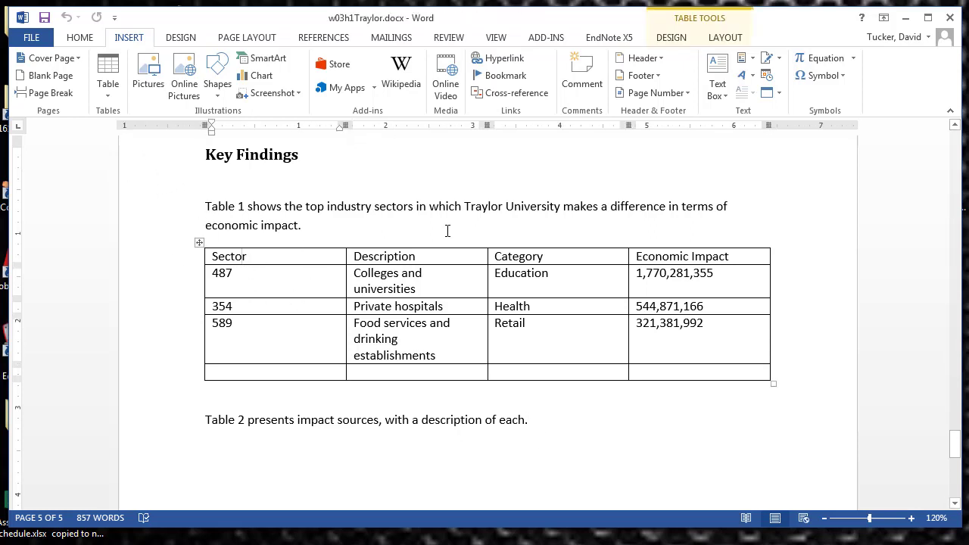
left_click(725, 38)
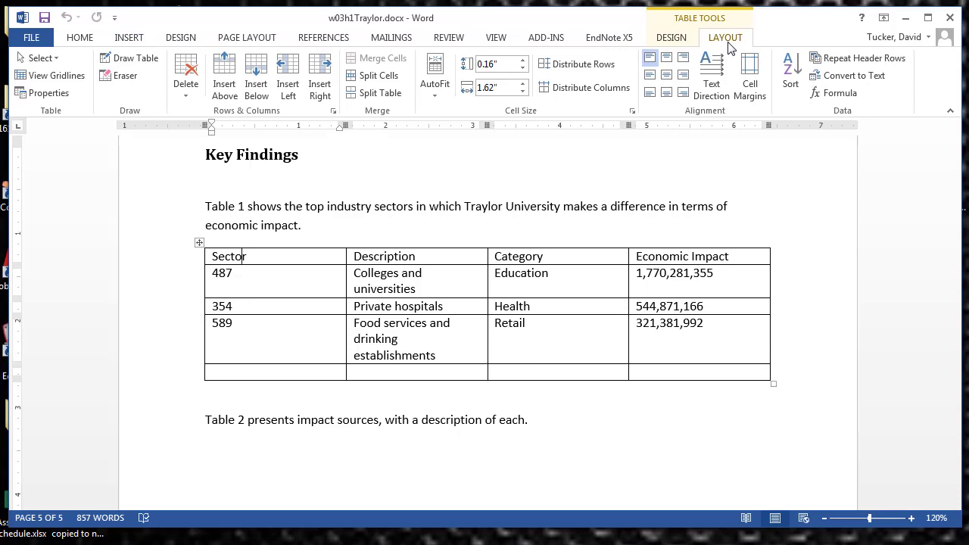
left_click(225, 72)
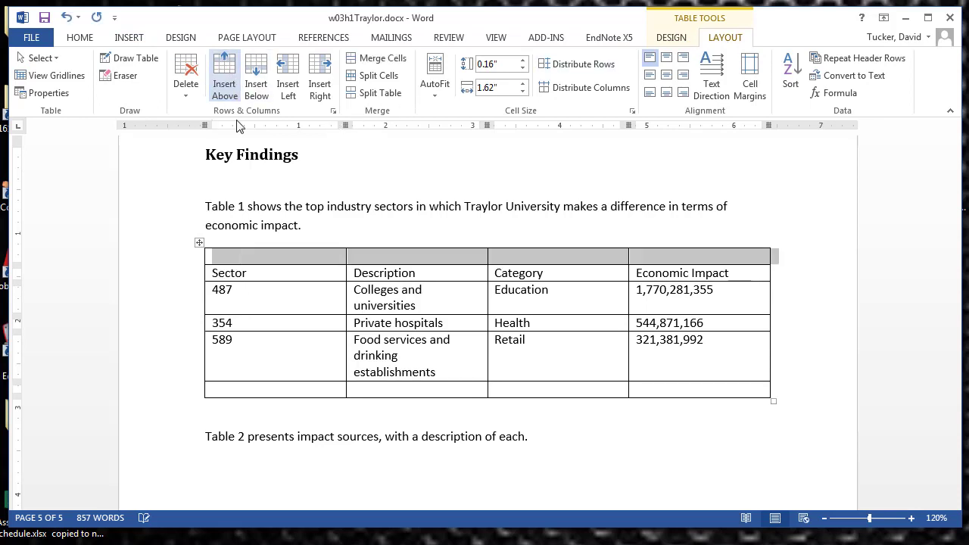
- Enter the title "Table 1 – Top Industry Sectors" in the first cell of the new row, with the spelling of "Industry" corrected
left_click(255, 257)
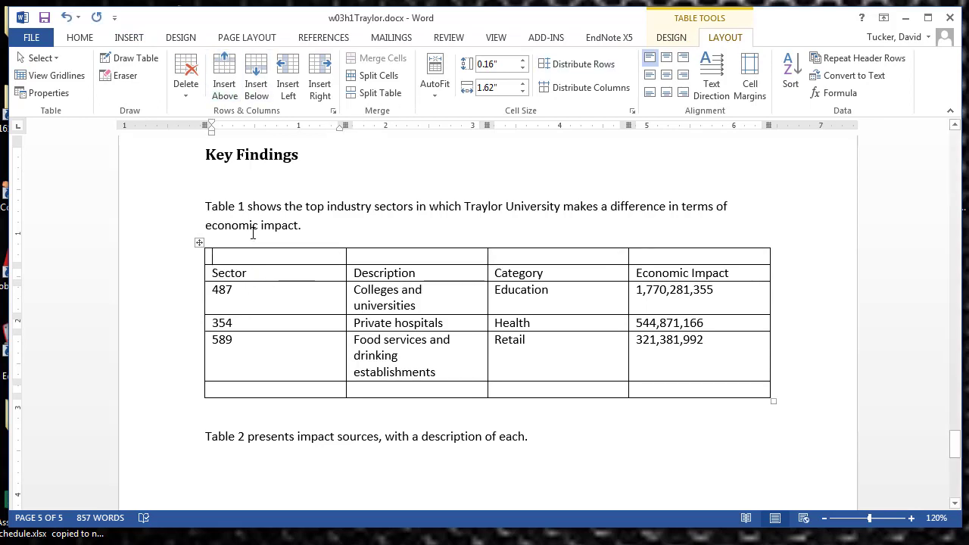
type("Table 1")
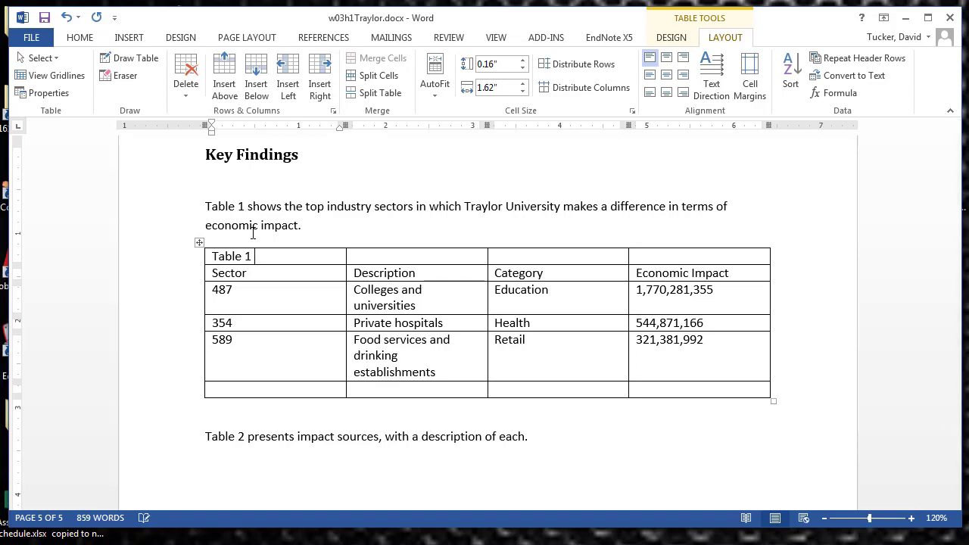
type(" - Top Industory Se")
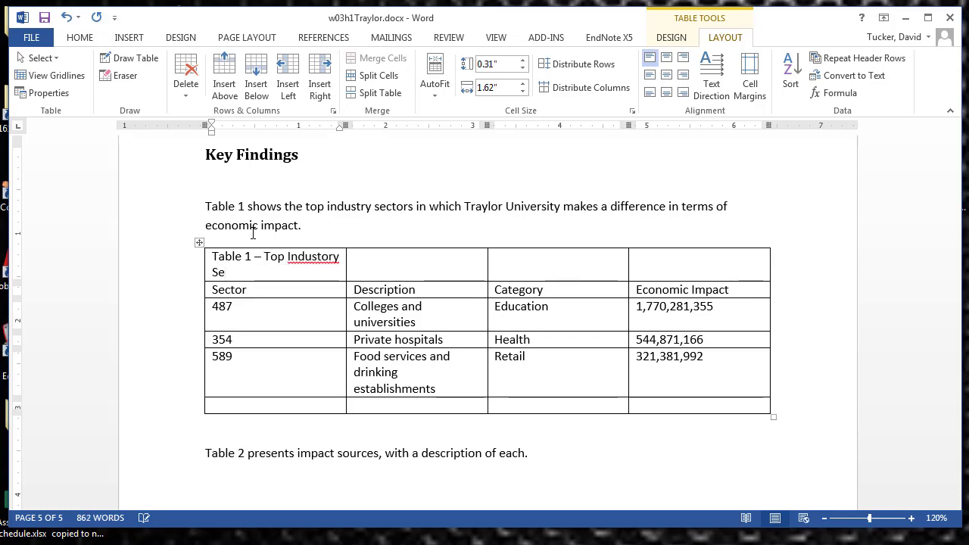
type("ctors")
left_click(322, 258)
right_click(340, 265)
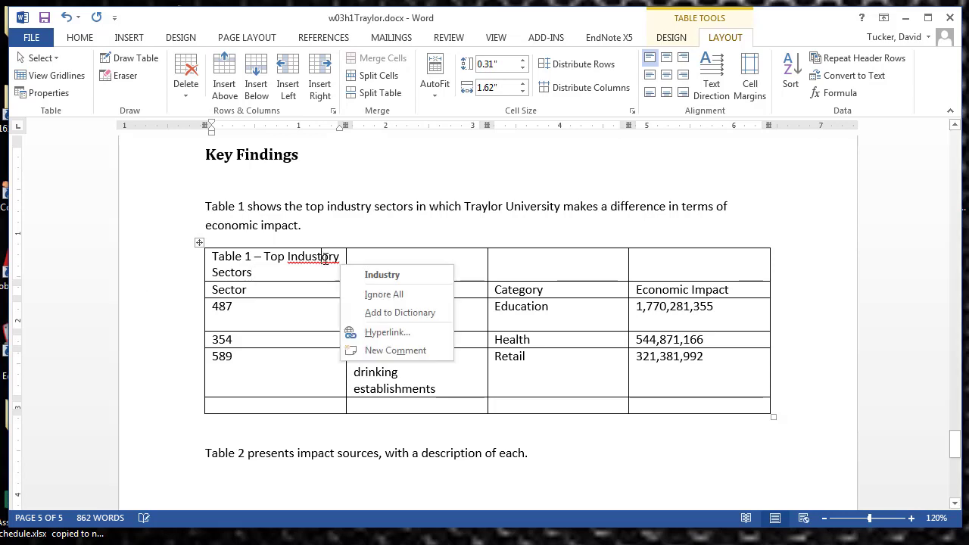
left_click(371, 274)
- Merge all cells of the title row into a single cell across the table
left_click_drag(335, 255, 692, 276)
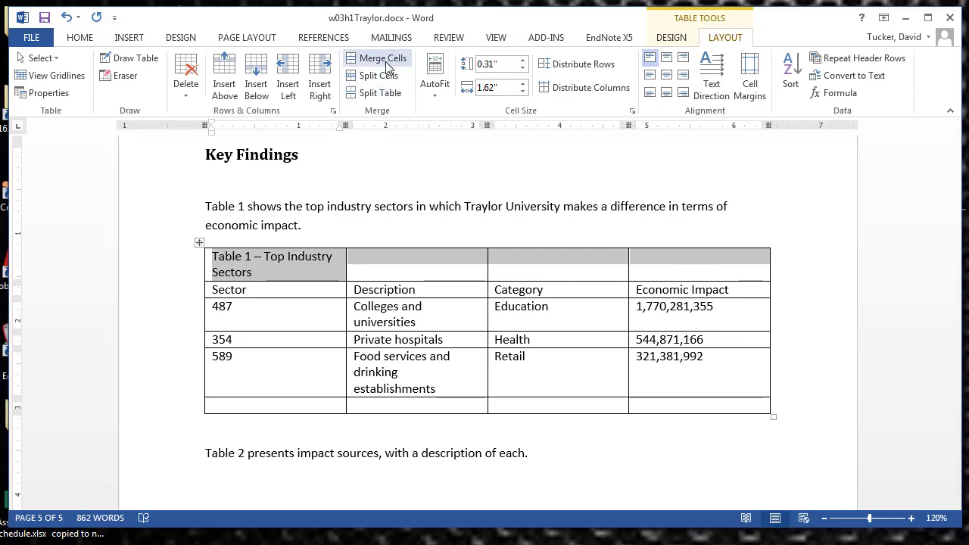
left_click(386, 64)
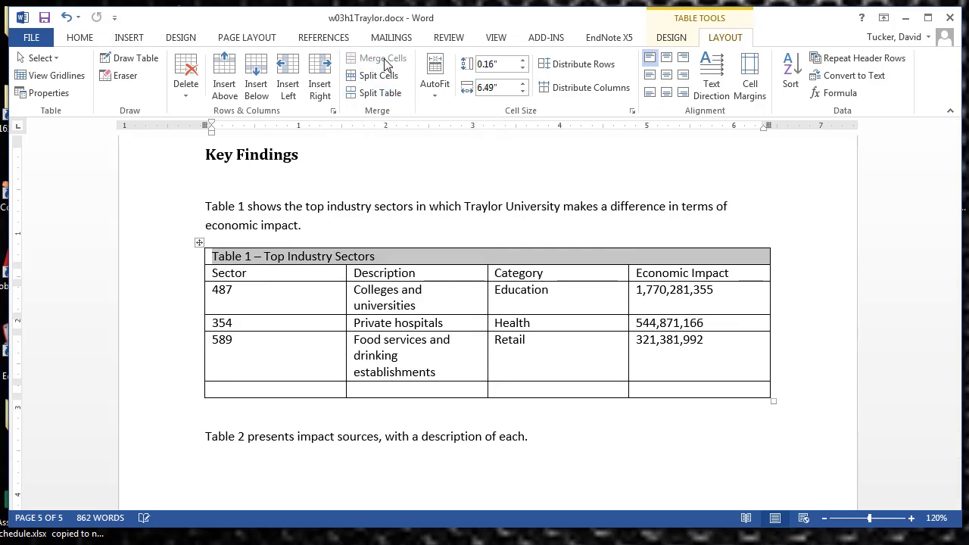
left_click(451, 323)
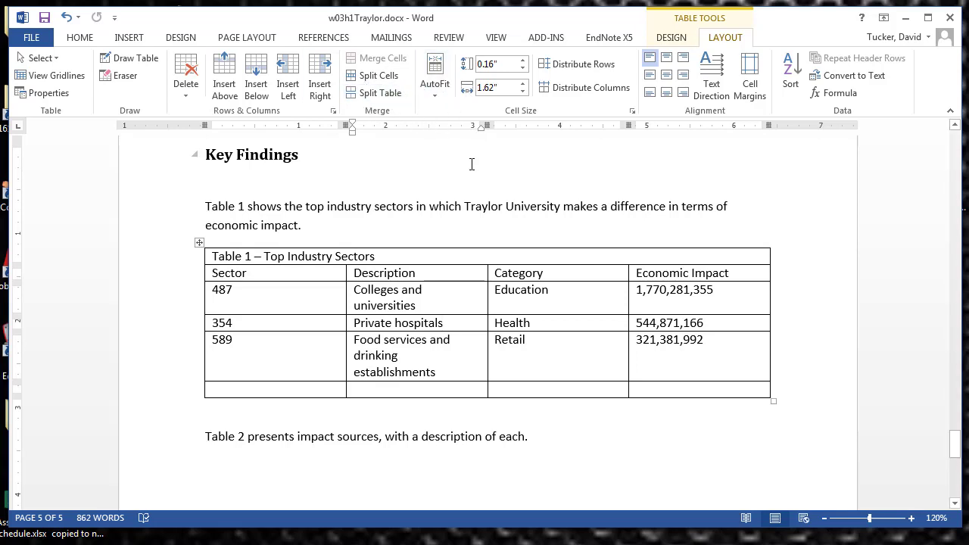
- Insert a column to the right of the Sector column and merge the title row's cells into one again
left_click(304, 277)
left_click(321, 92)
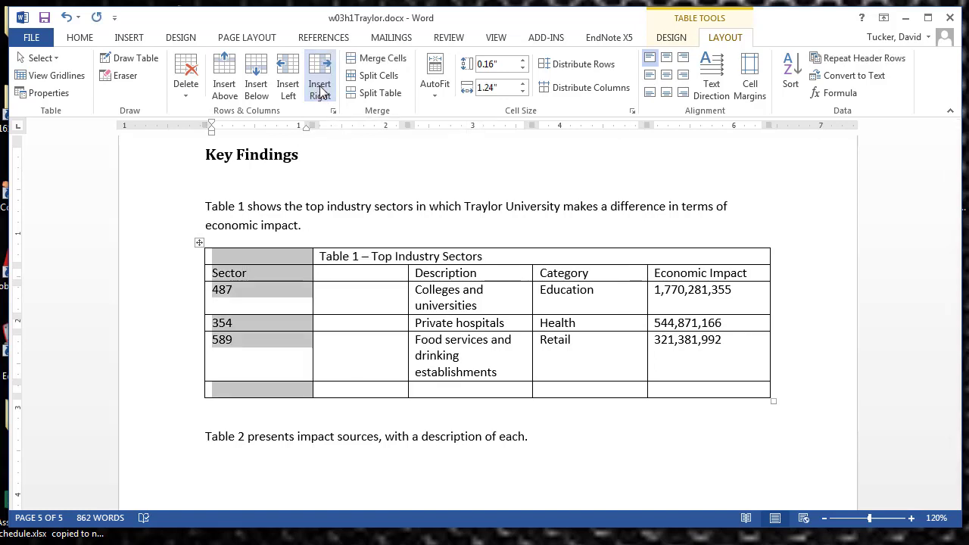
left_click(309, 259)
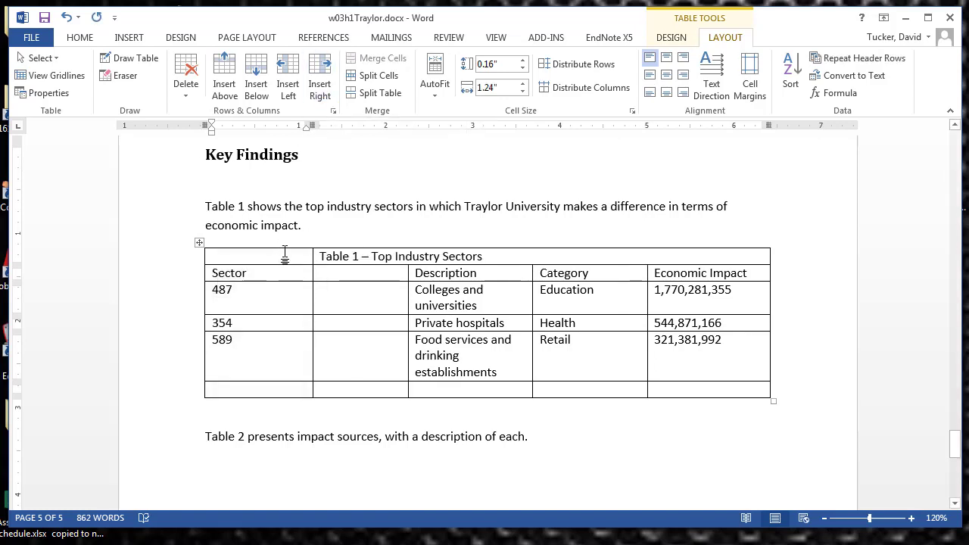
left_click_drag(285, 257, 421, 264)
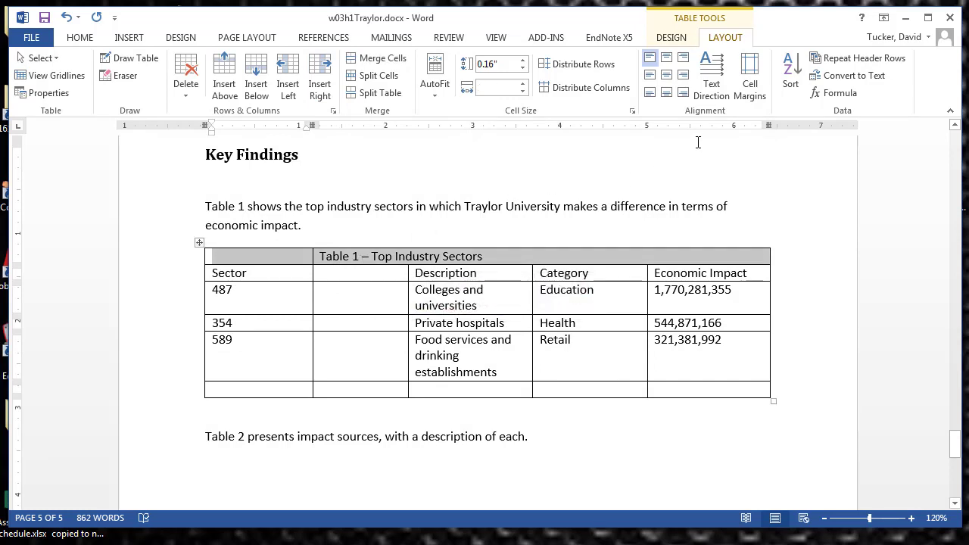
left_click(376, 59)
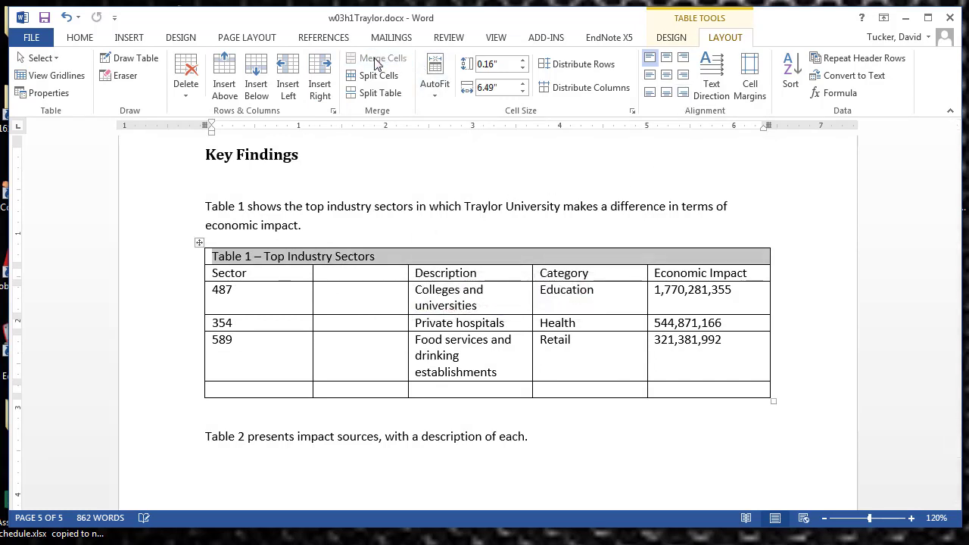
- Extend the first column's "Sector" heading to read "Sector and Division"
left_click(285, 274)
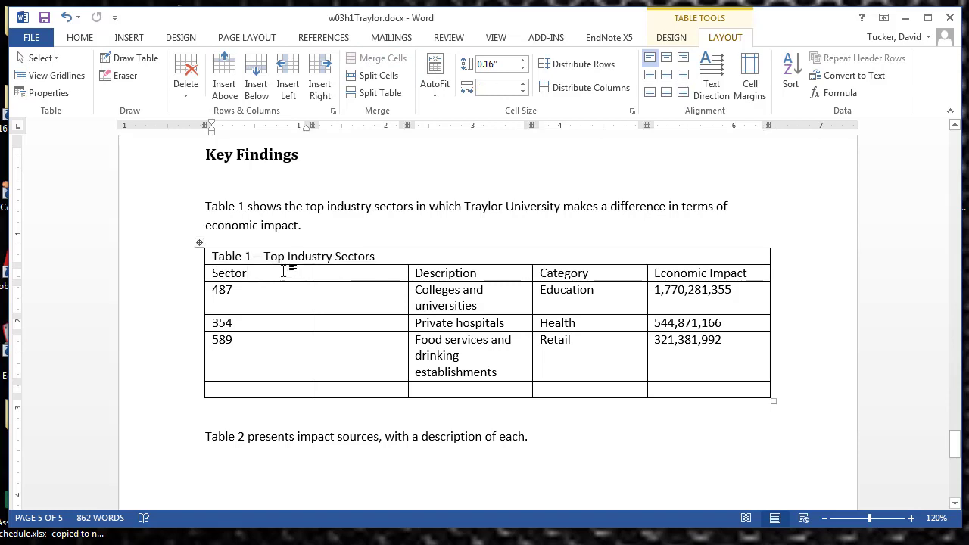
type("and Di")
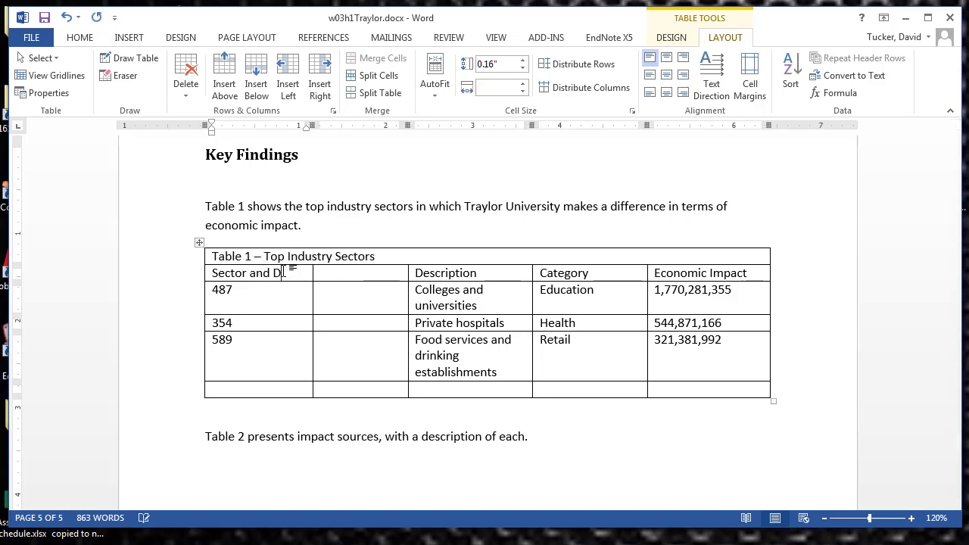
type("vision")
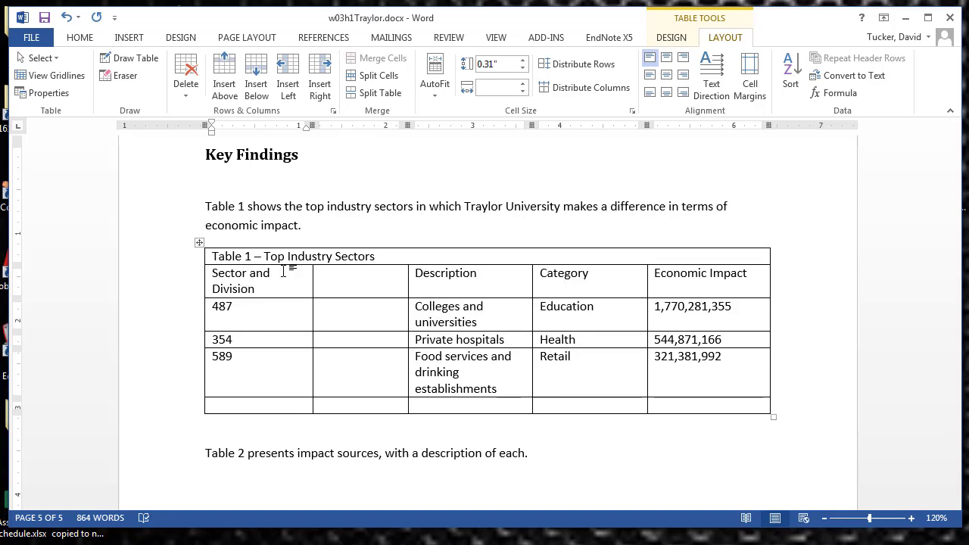
- Merge the "Sector and Division" heading cell with the blank header cell beside it
left_click_drag(286, 287, 331, 283)
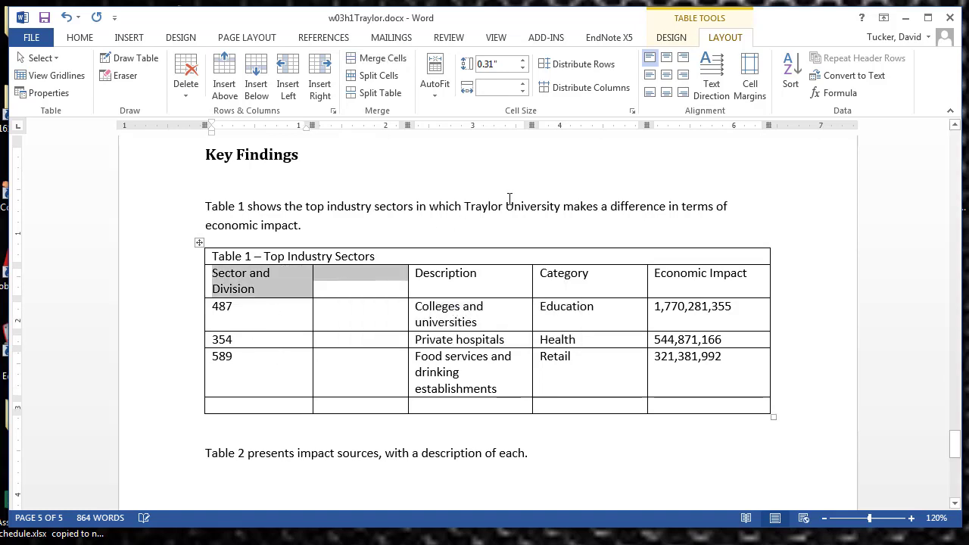
left_click(296, 285)
left_click_drag(295, 285, 355, 283)
left_click(374, 59)
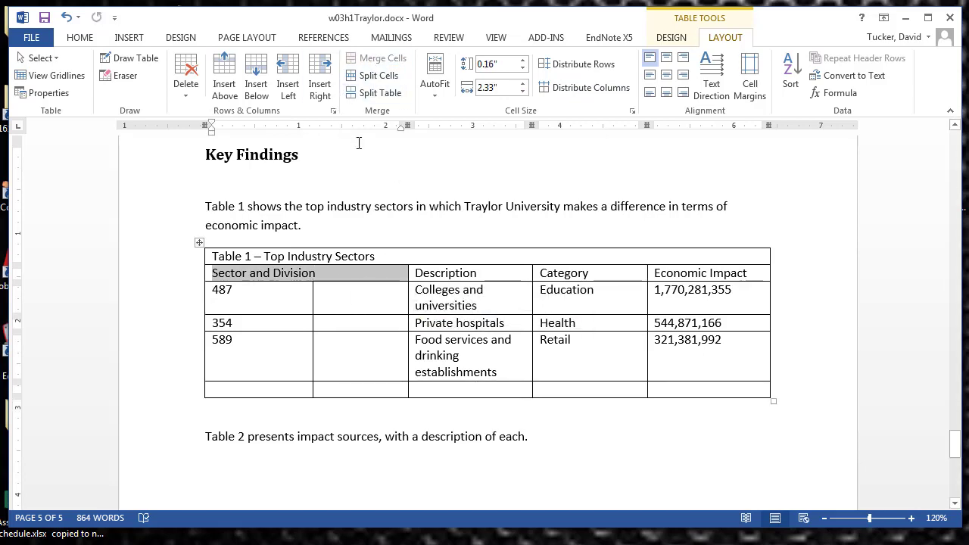
- Fill the new second column with 22 for sector 487, 10 for sector 354 and 18 for sector 589
left_click(239, 302)
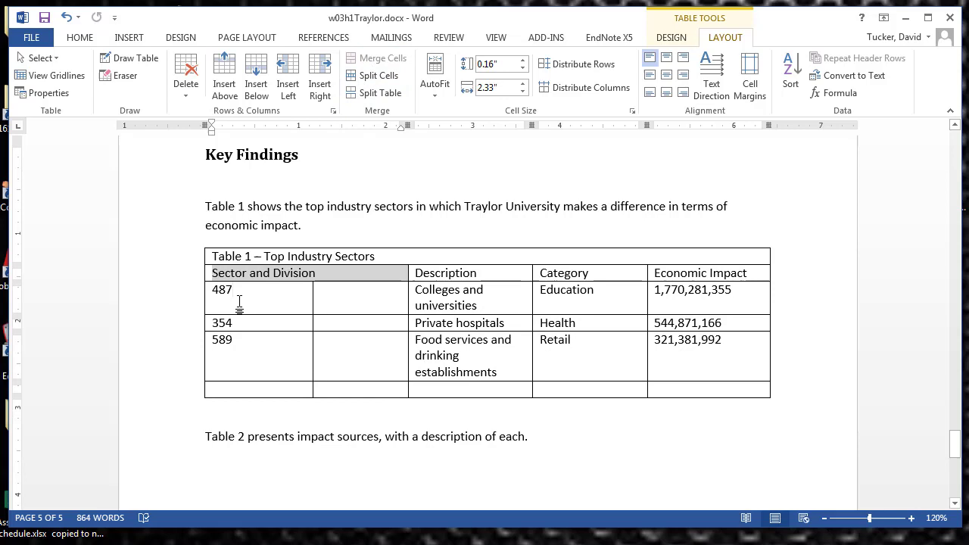
left_click(338, 296)
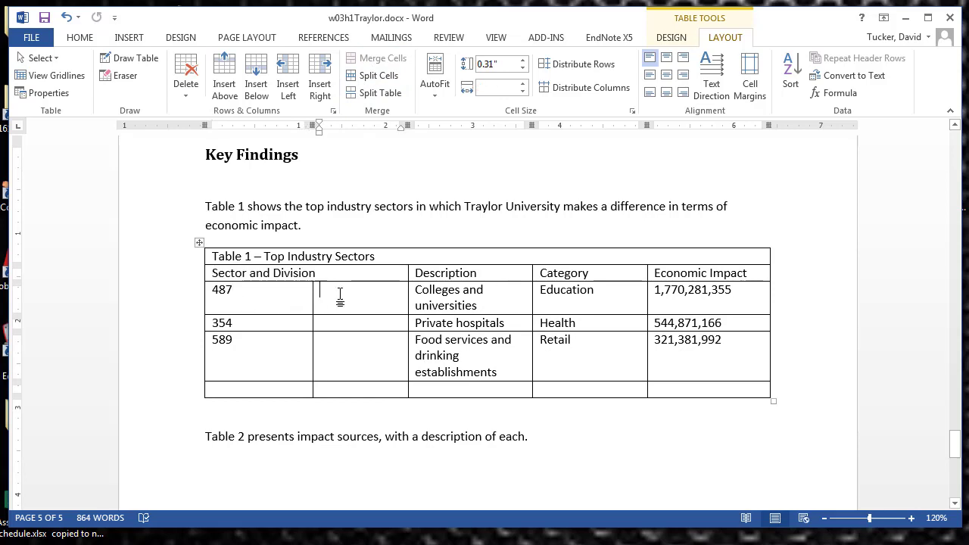
type("22")
type("10")
left_click(352, 352)
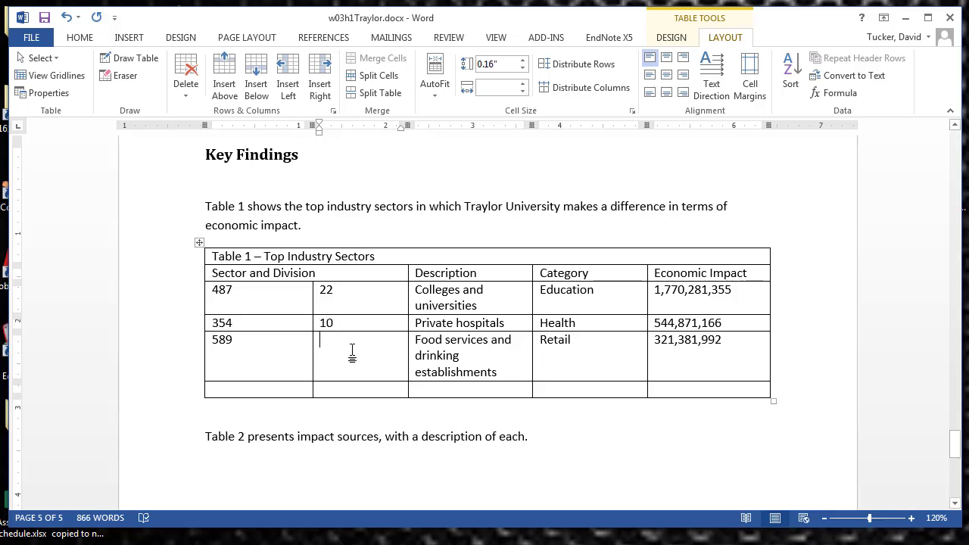
type("18")
- Complete the table's blank last row with 501, 11, Real estate companies, Test and 348,999,342
left_click(274, 390)
type("501")
key("Tab")
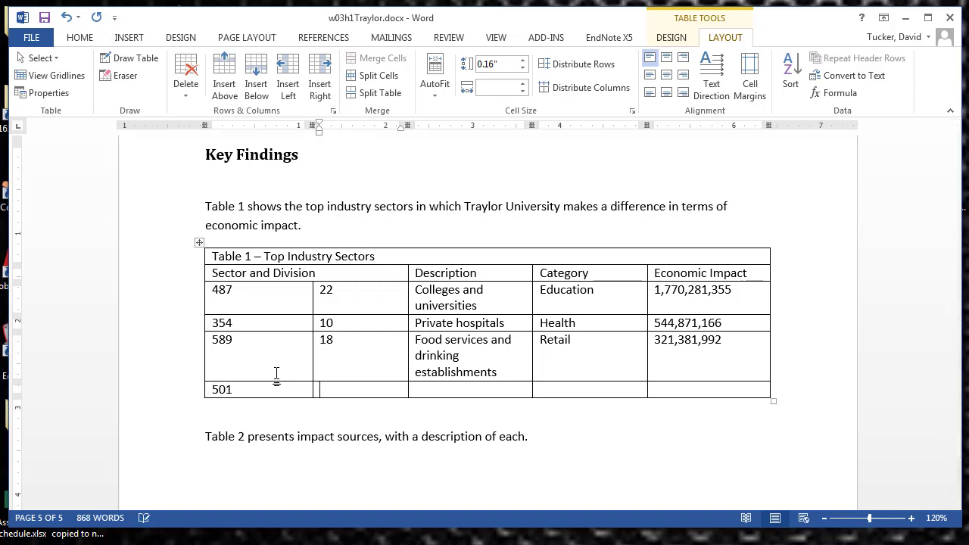
type("11")
key("Tab")
type("Real e")
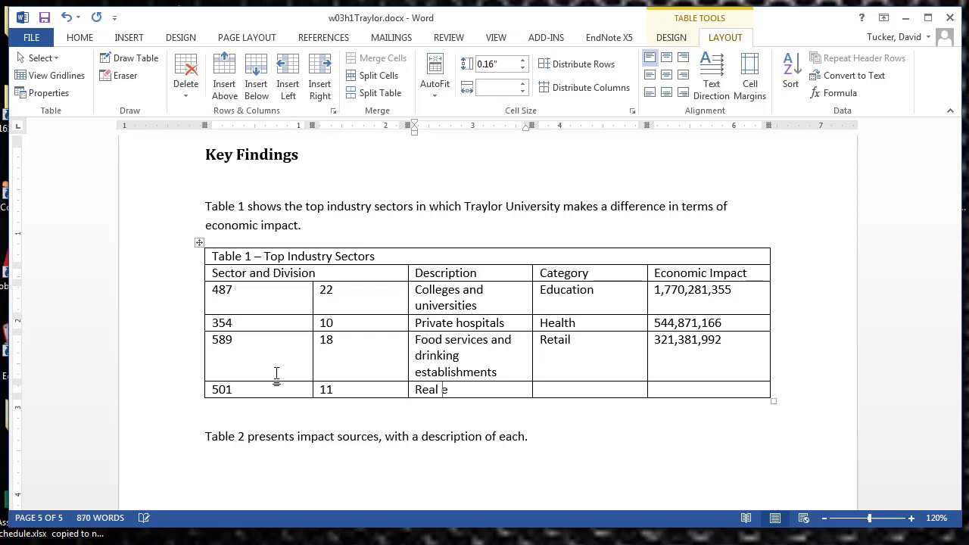
type("state companies")
key("Tab")
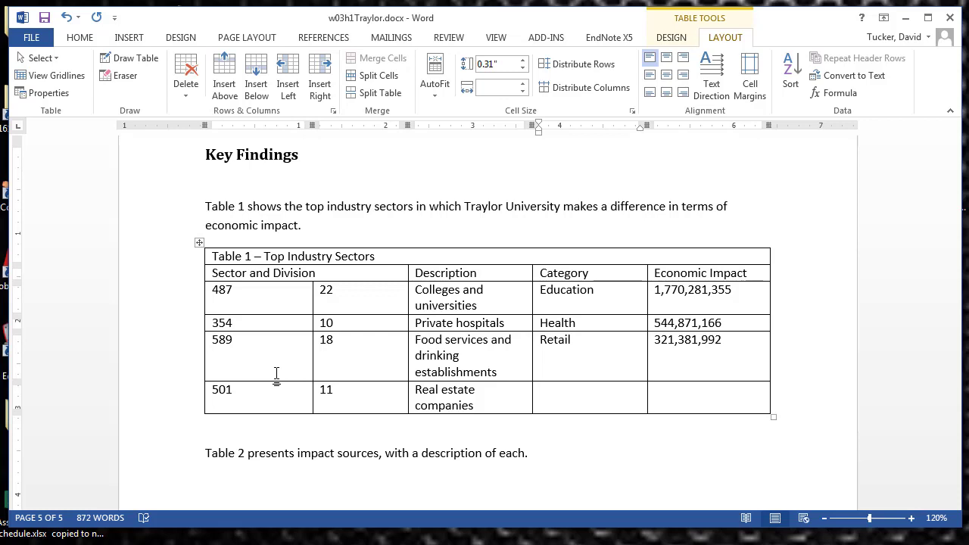
type("test")
key("Tab")
type("348")
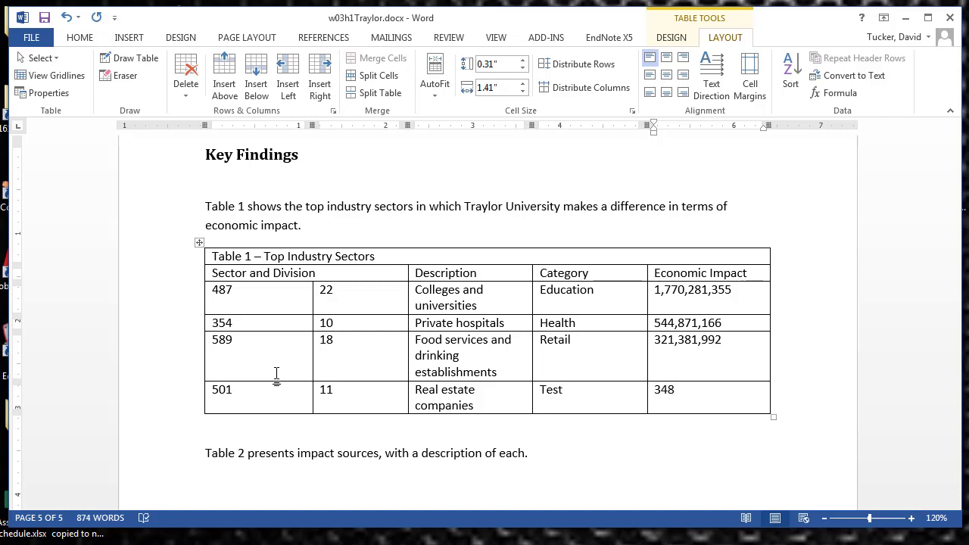
type(",999,342")
- Delete the Category column from the table
left_click(558, 273)
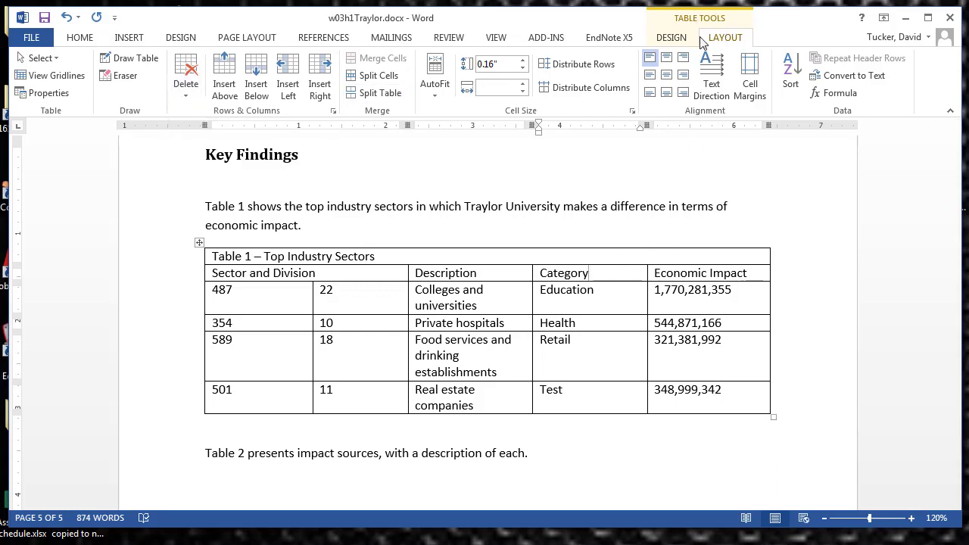
left_click(191, 96)
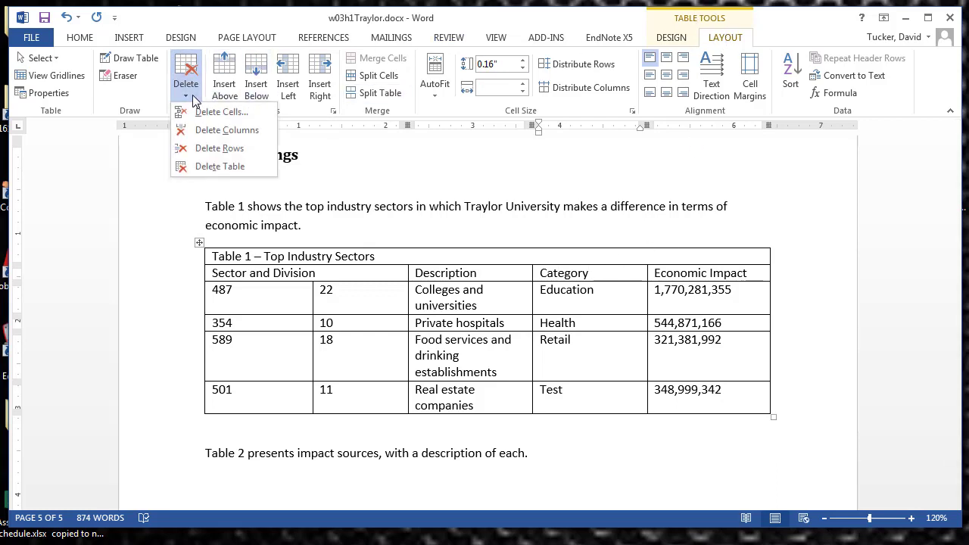
left_click(201, 131)
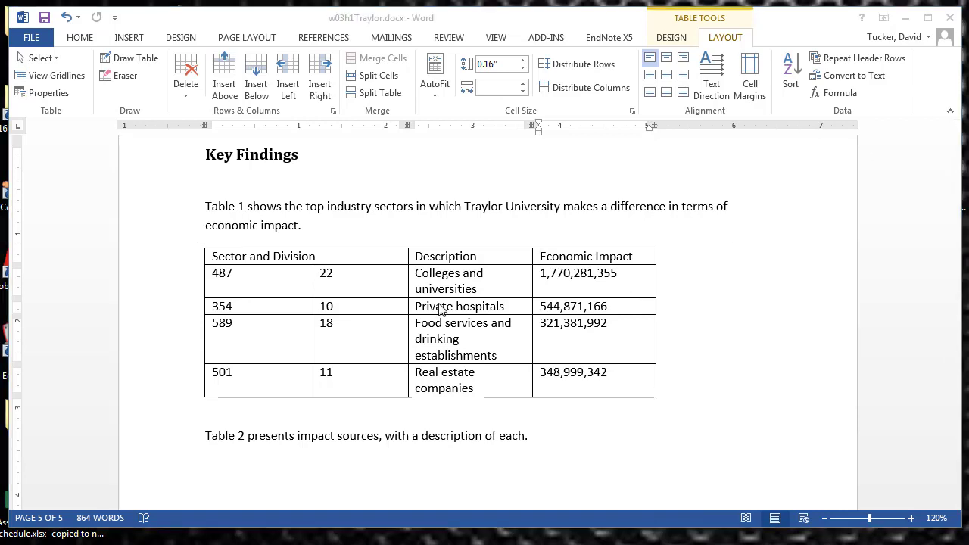
- Insert a row above sector 589 and fill it with 215, 28, Retail interests and 1,256,390,688
left_click(268, 329)
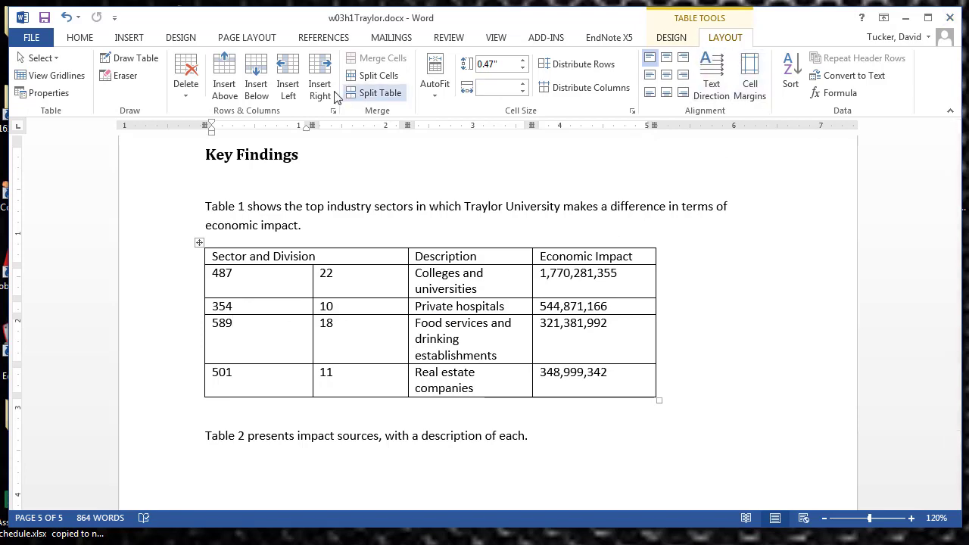
left_click(231, 91)
left_click(234, 324)
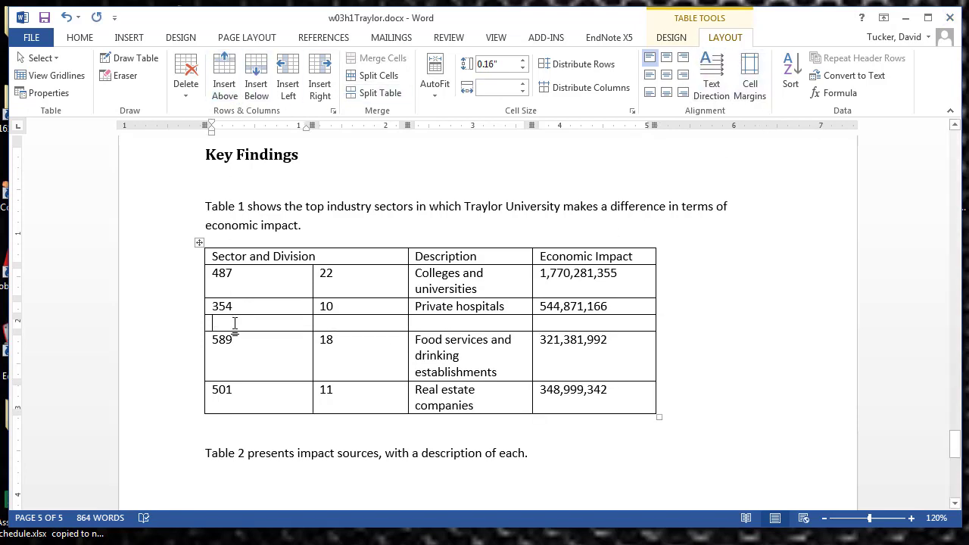
type("215")
key("Tab")
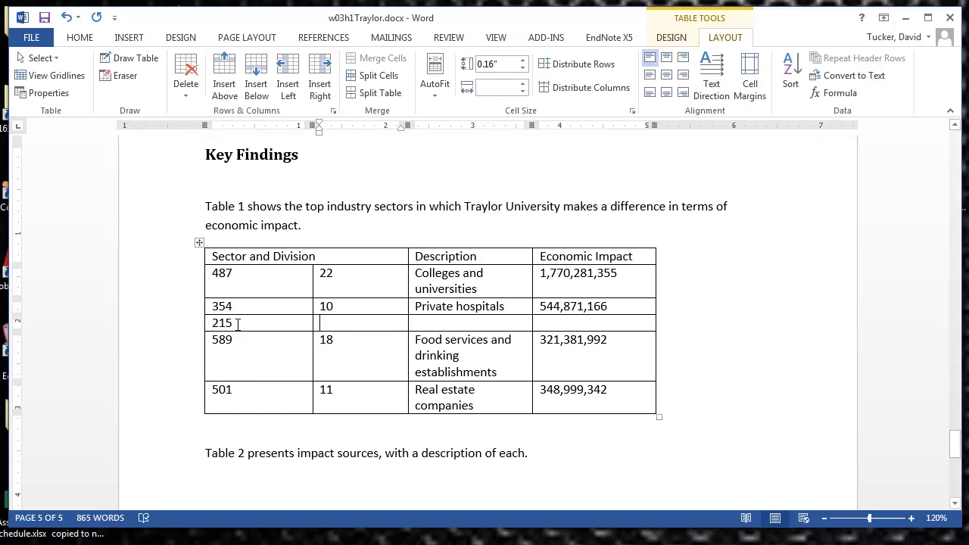
type("28")
key("Tab")
type("retail inte")
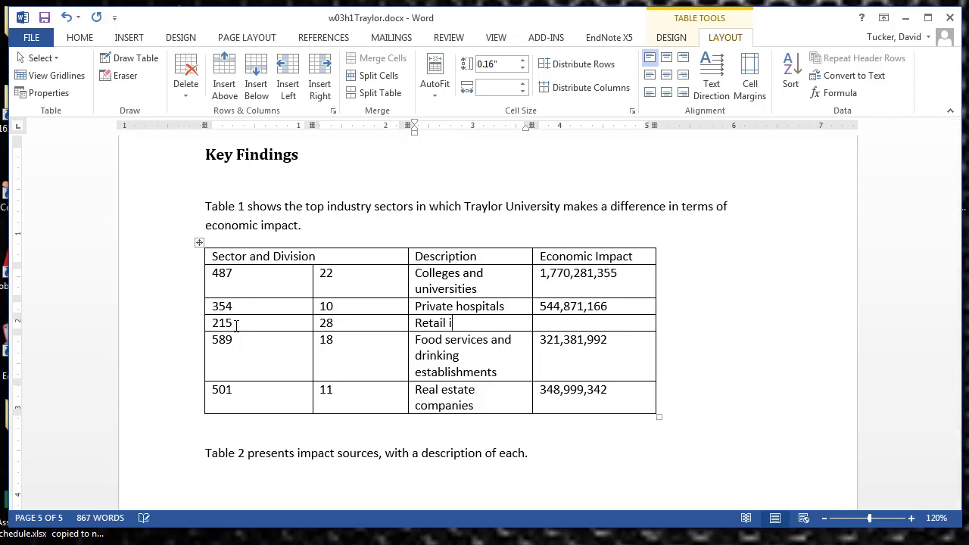
type("rests")
key("Tab")
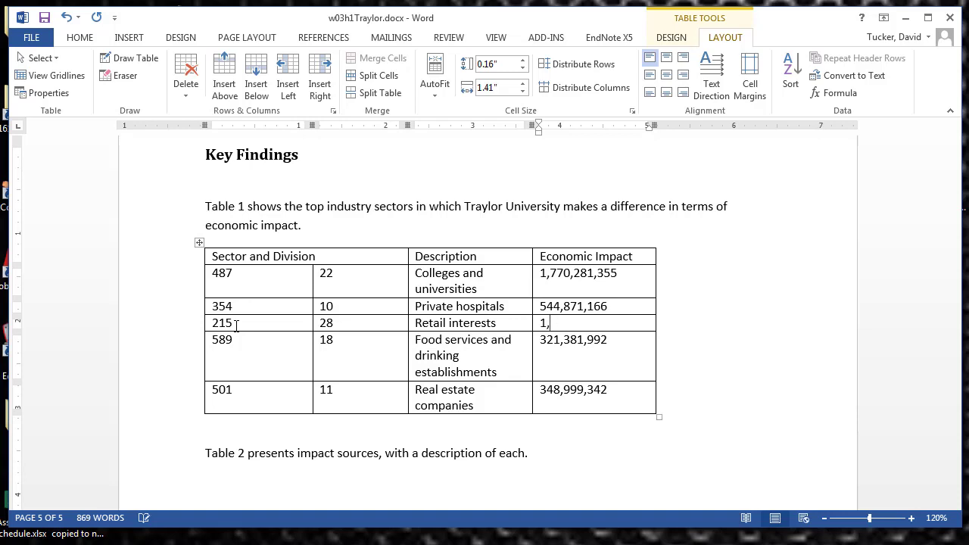
type("1,256,390,688")
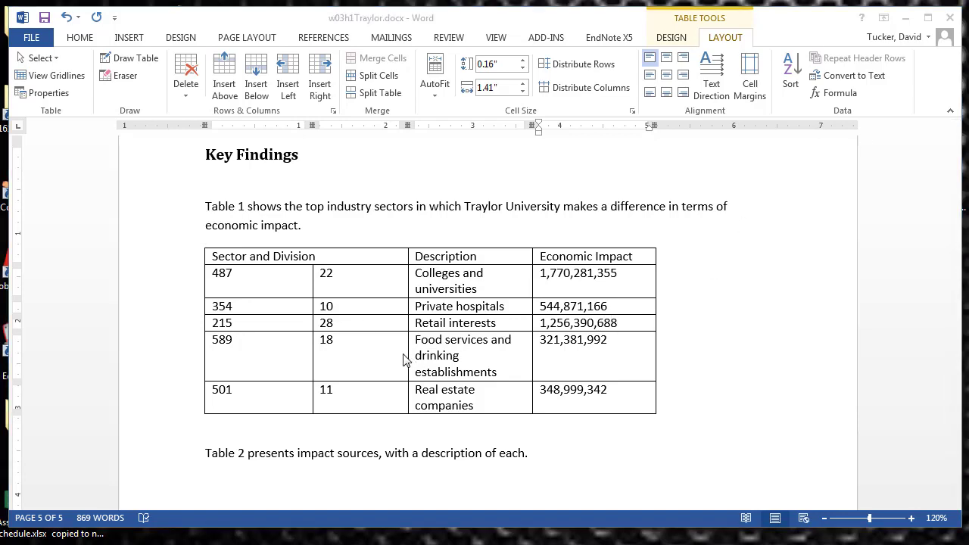
- Insert a row above the column headings and title it "Table 1 – Top Industry Sectors", correcting any misspelling
left_click(256, 252)
left_click(263, 256)
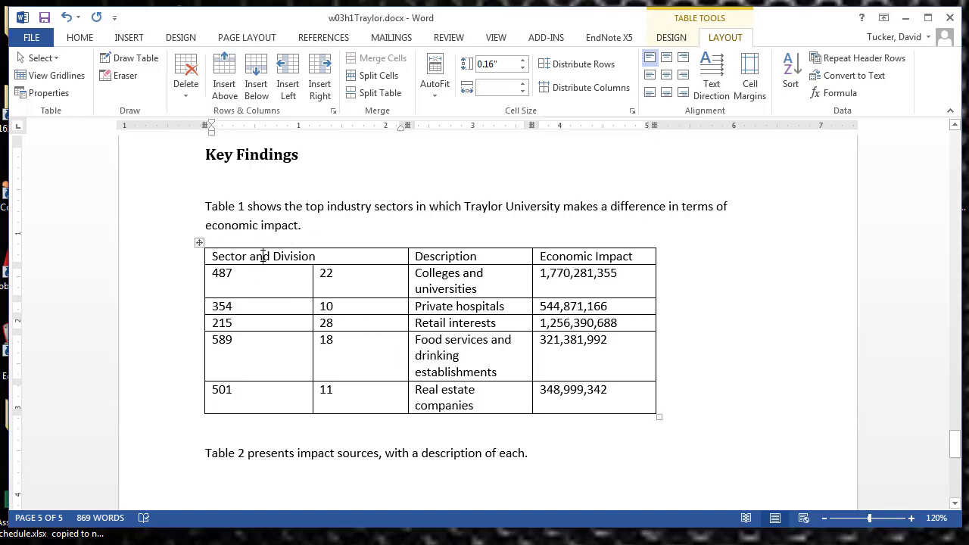
left_click(224, 98)
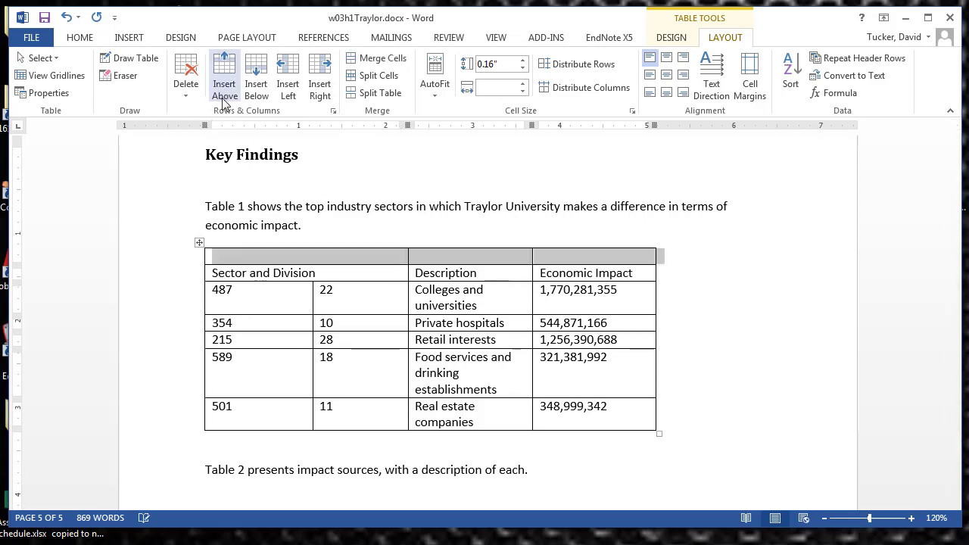
left_click(277, 259)
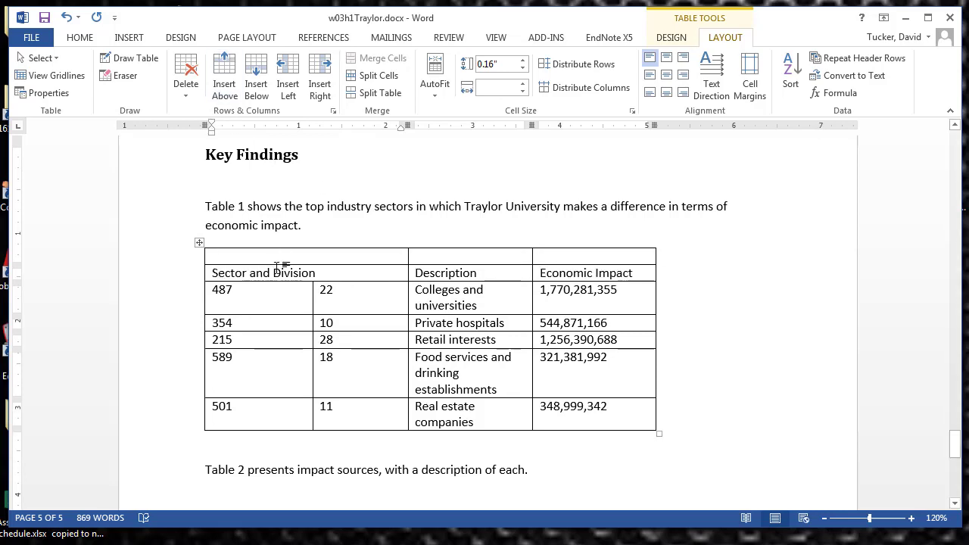
type("Table 1")
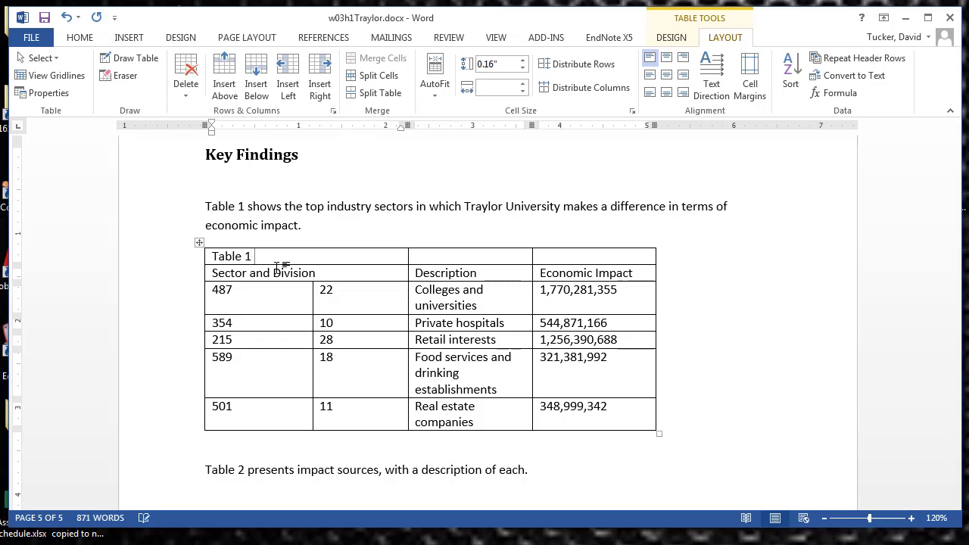
type(" - Top Insustory Sectors")
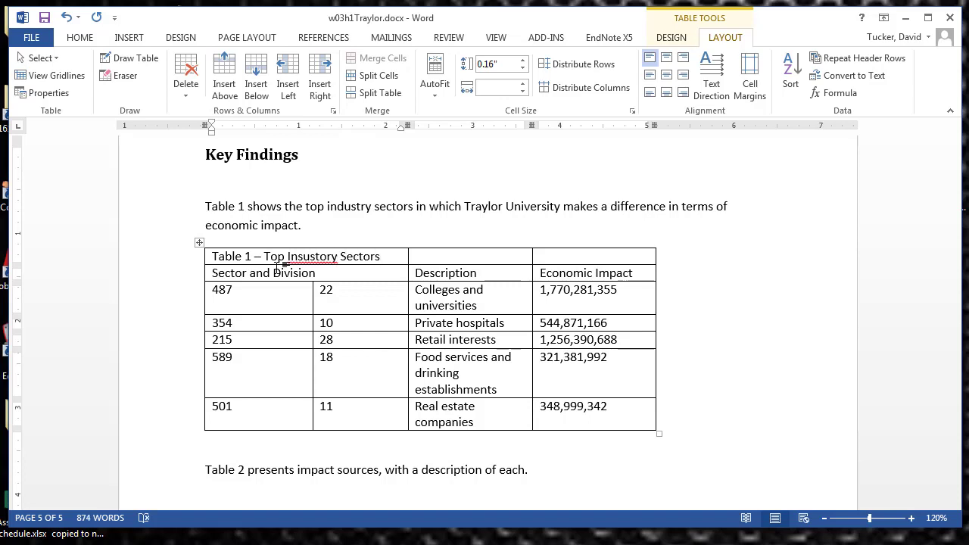
right_click(333, 261)
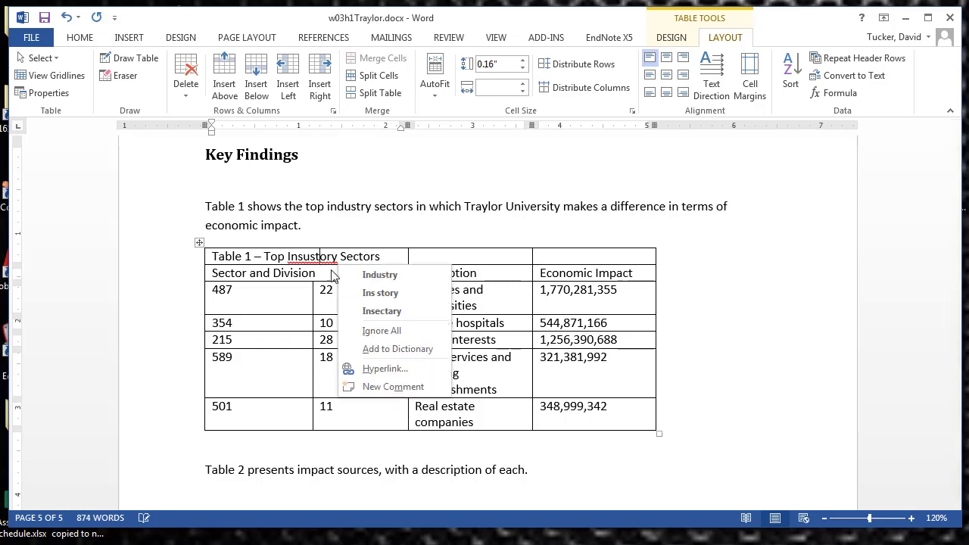
left_click(378, 274)
- Merge all cells of the new title row into one
mouse_move(220, 256)
left_mouse_down()
mouse_move(554, 243)
mouse_move(554, 256)
left_mouse_up()
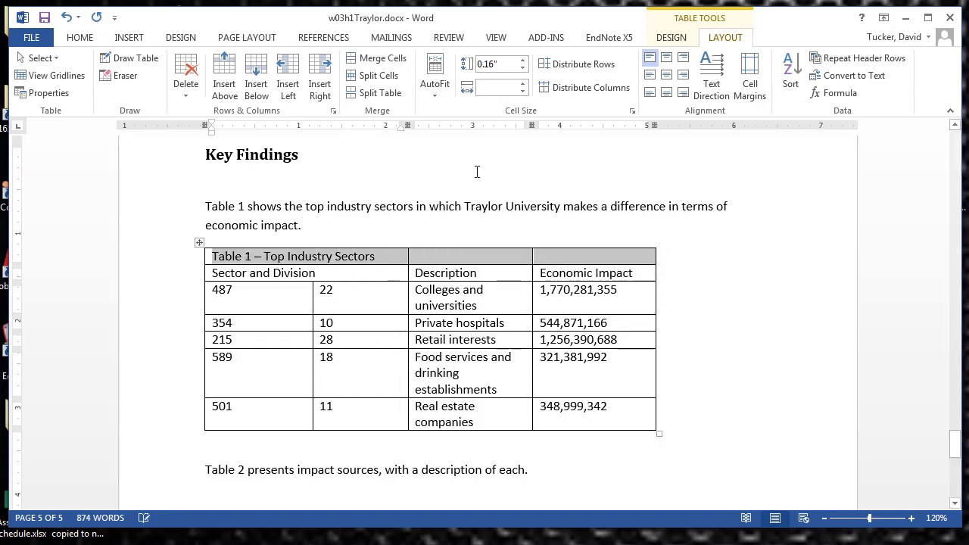
left_click(378, 59)
- Apply the blue List Tables style with a solid header row and thin horizontal row lines to the table
left_click(429, 339)
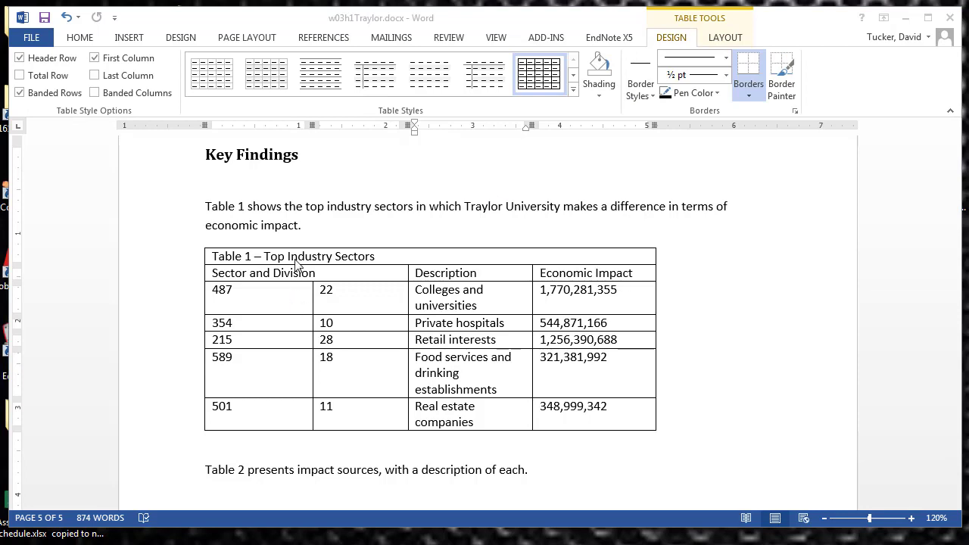
left_click(574, 89)
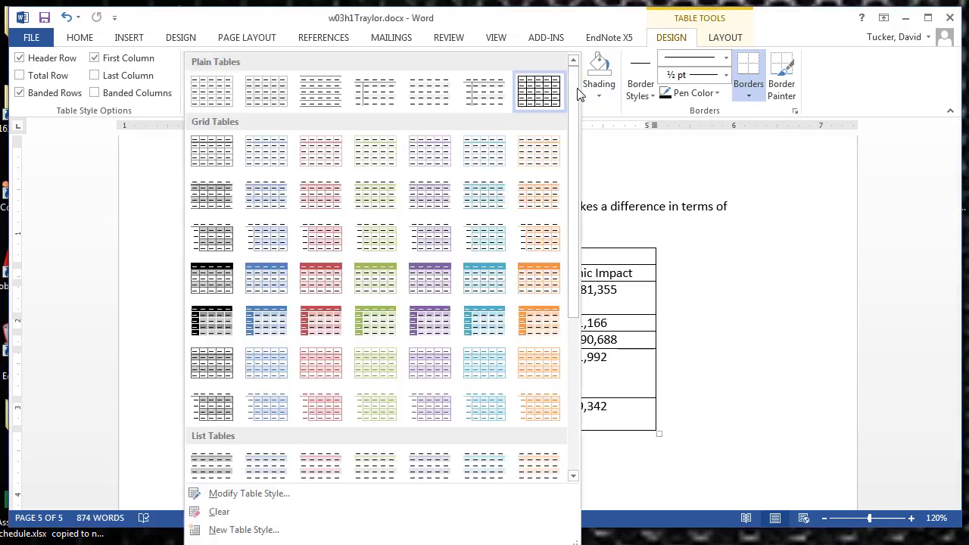
scroll(458, 288, "down", 5)
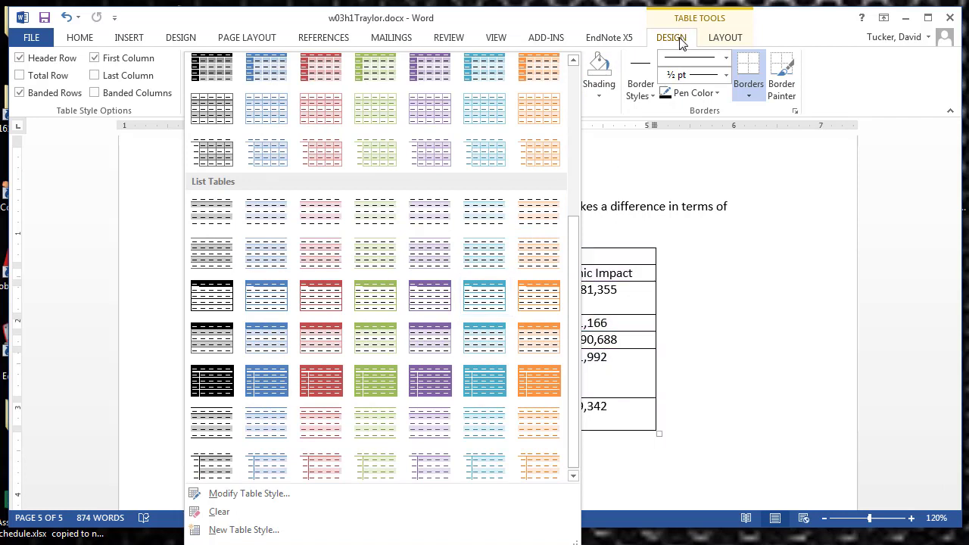
left_click(267, 299)
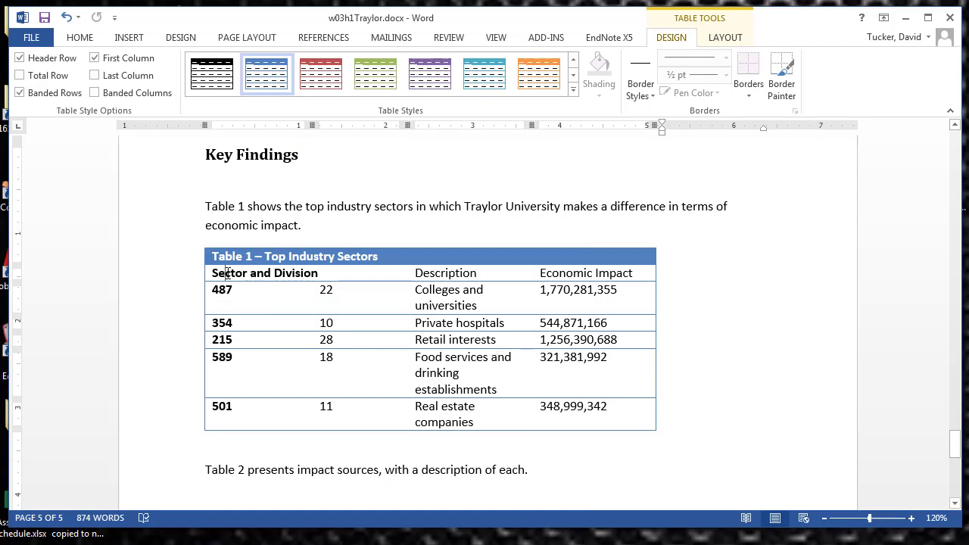
- Make all column headings in the second row bold, from Sector and Division through Economic Impact
left_click_drag(225, 273, 333, 272)
left_click(586, 279)
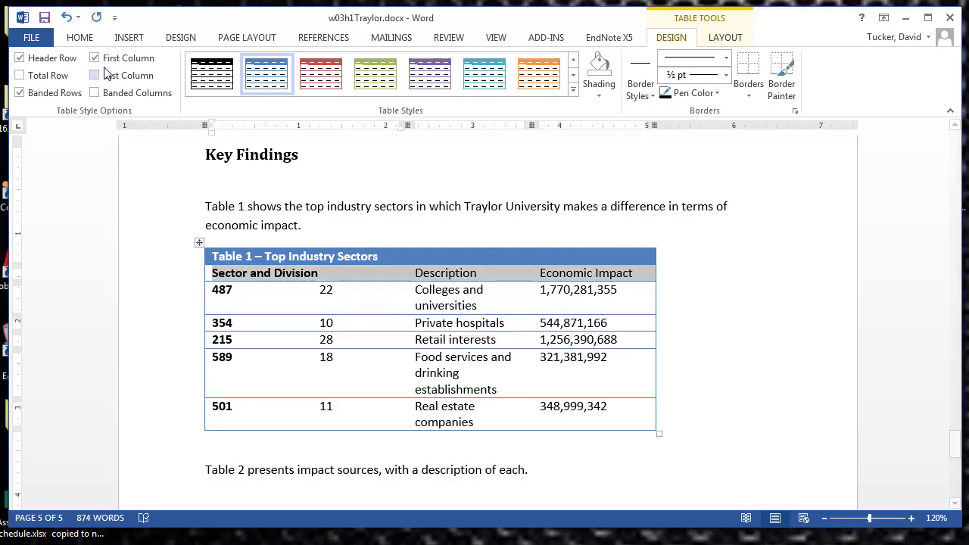
left_click(80, 37)
left_click(140, 87)
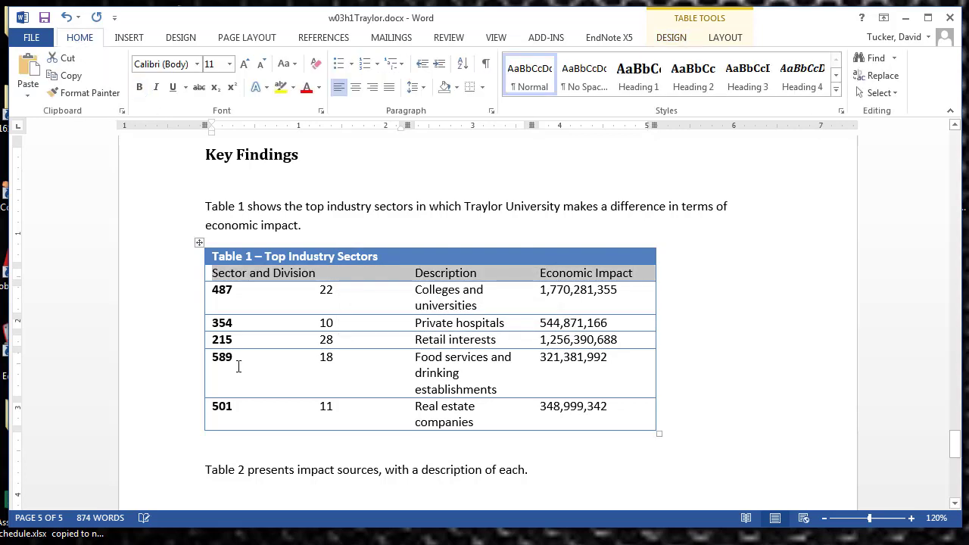
left_click(140, 87)
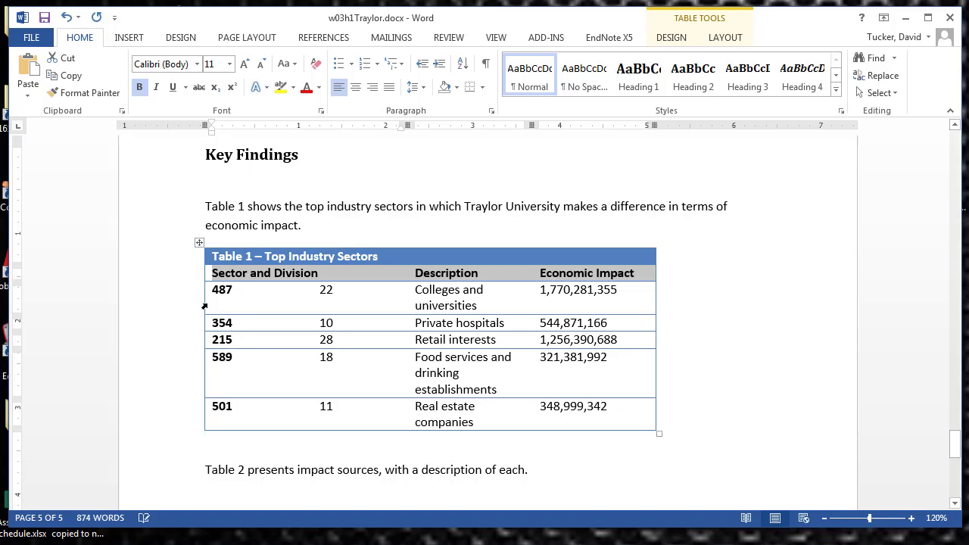
- Remove the bold formatting from the sector numbers 487 through 501 in the first column
left_click_drag(213, 288, 216, 414)
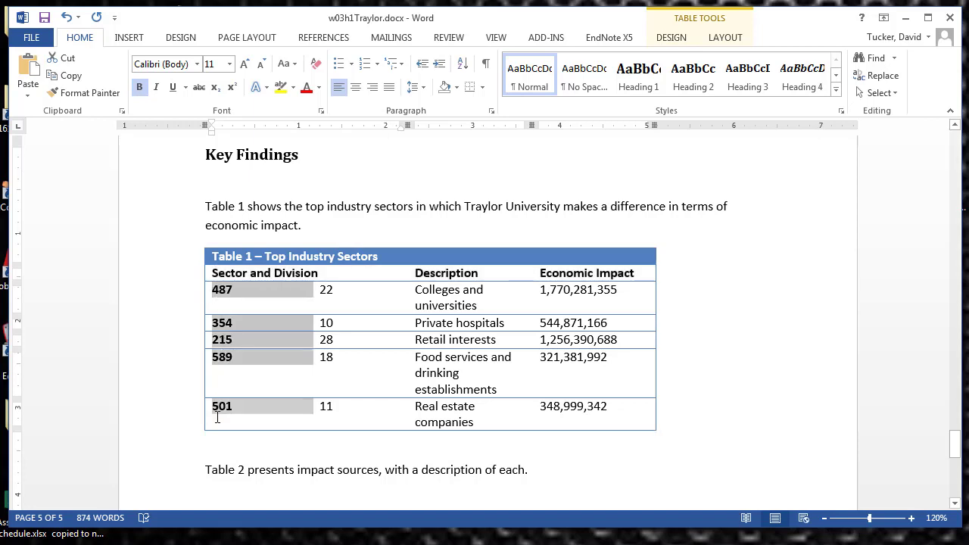
left_click(139, 87)
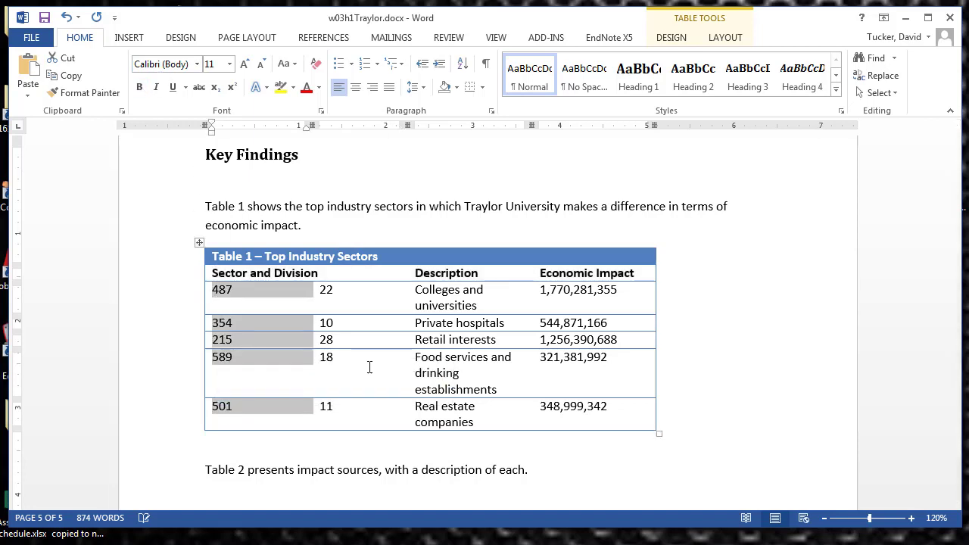
left_click(379, 379)
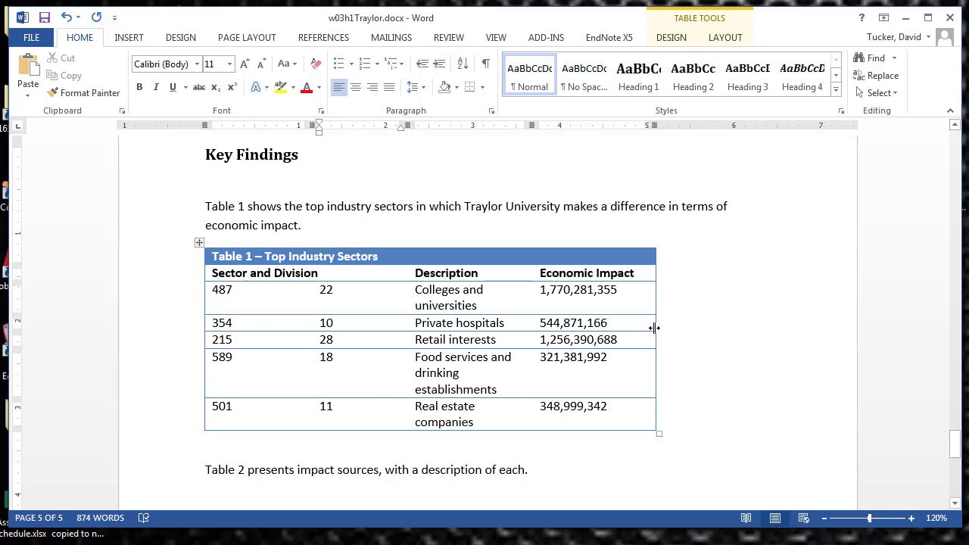
- Narrow the Economic Impact column to about 1 inch and the division column to about 0.3 inch
left_click_drag(655, 328, 613, 328)
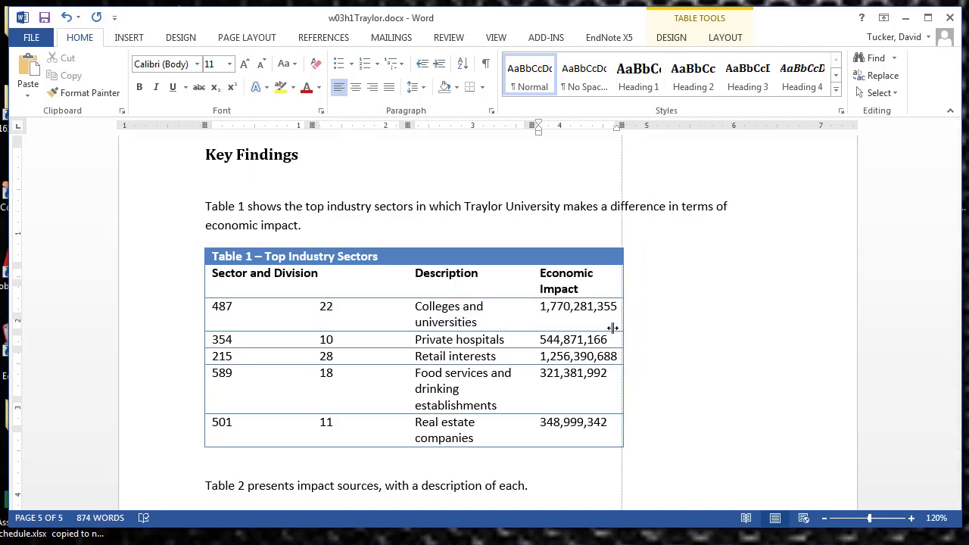
left_click_drag(613, 328, 613, 328)
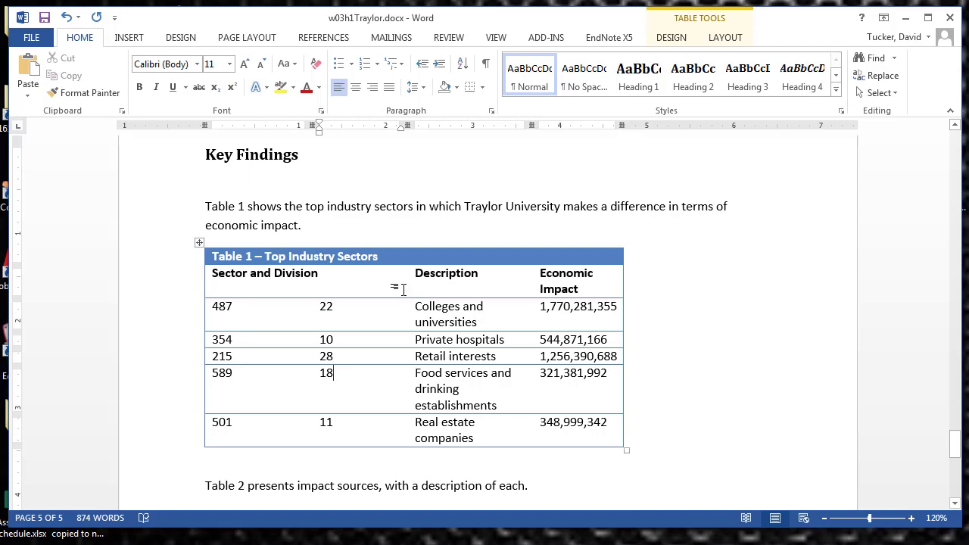
left_click_drag(407, 289, 340, 289)
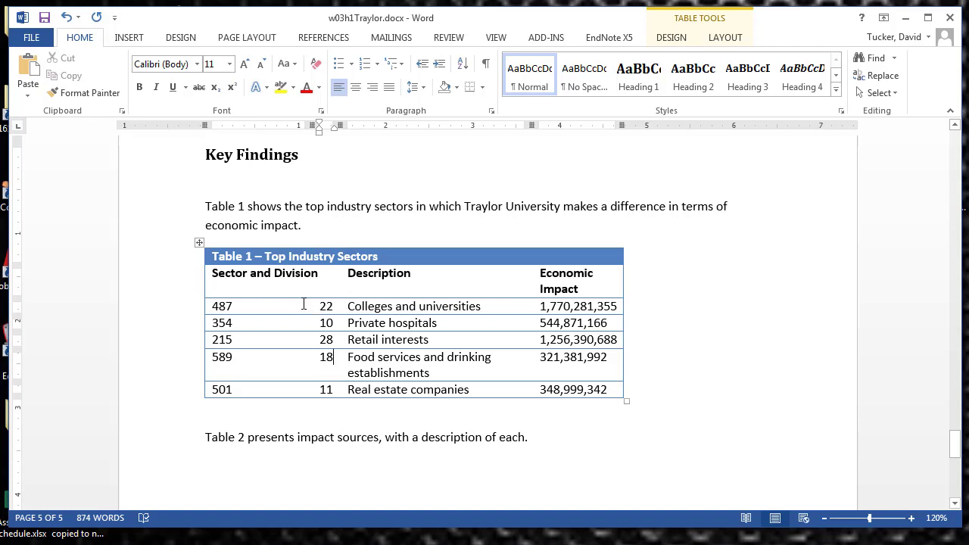
left_click(250, 305)
left_click(273, 279)
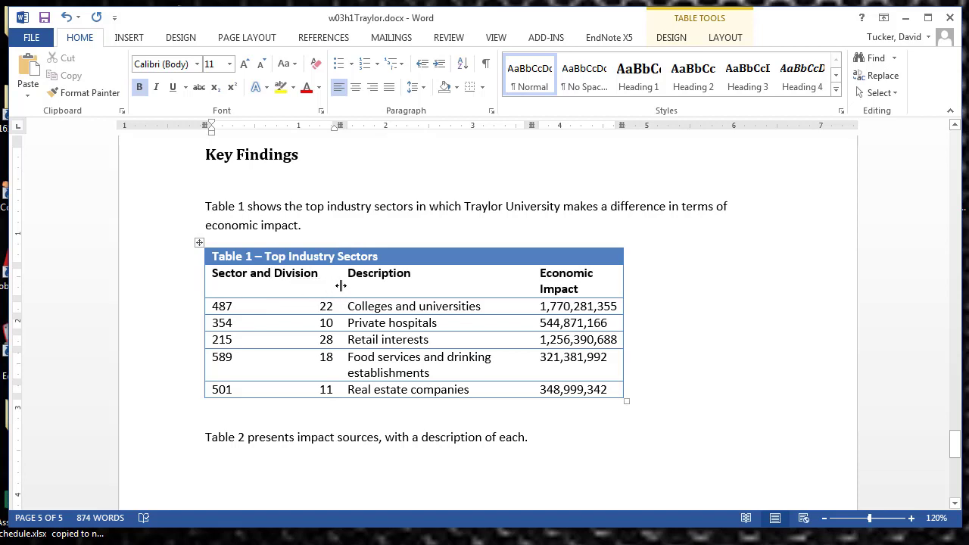
mouse_move(339, 287)
left_mouse_down()
mouse_move(313, 288)
mouse_move(333, 288)
left_mouse_up()
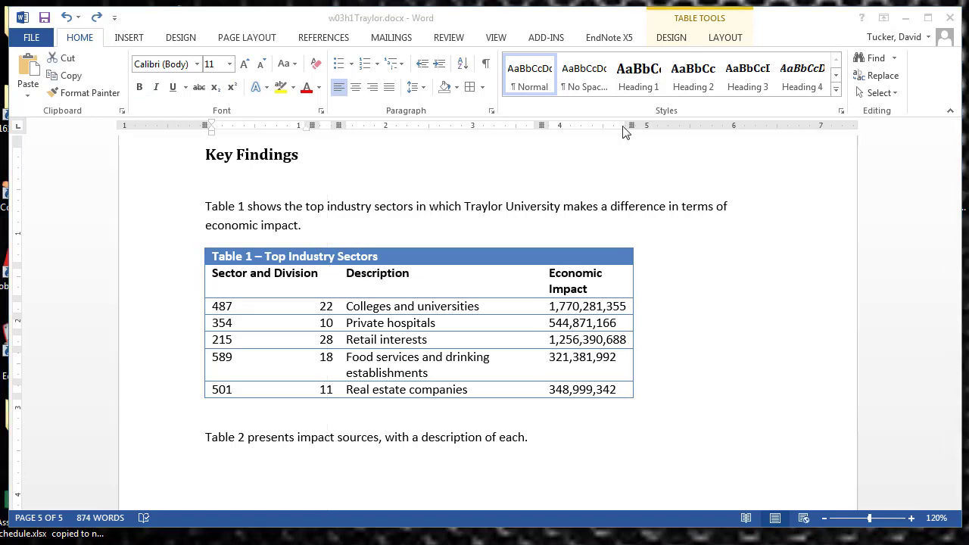
- Resize Table 1's columns to about 0.75 inch for sector, 0.5 inch for division, 2.1 inches for Description and 1.2 inches for Economic Impact
left_click(311, 310)
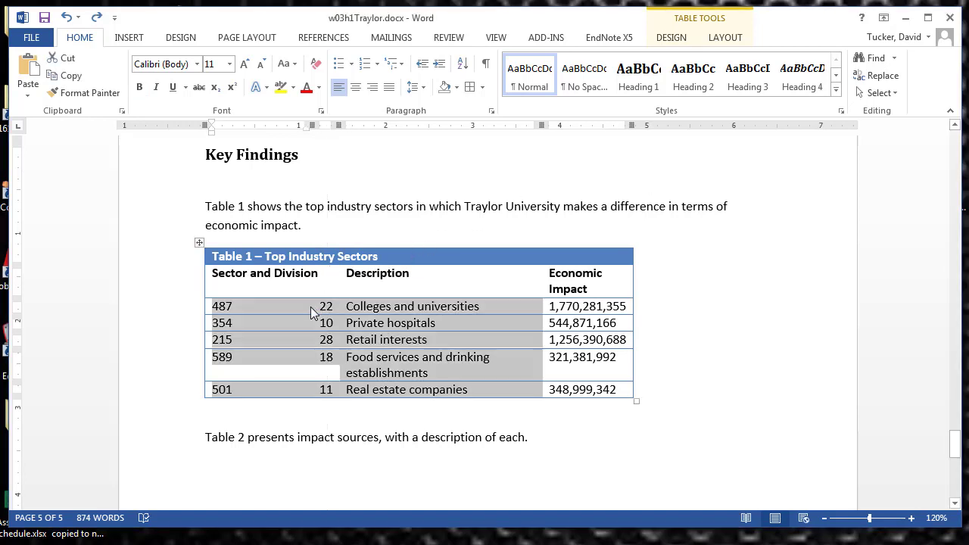
left_click_drag(311, 307, 274, 305)
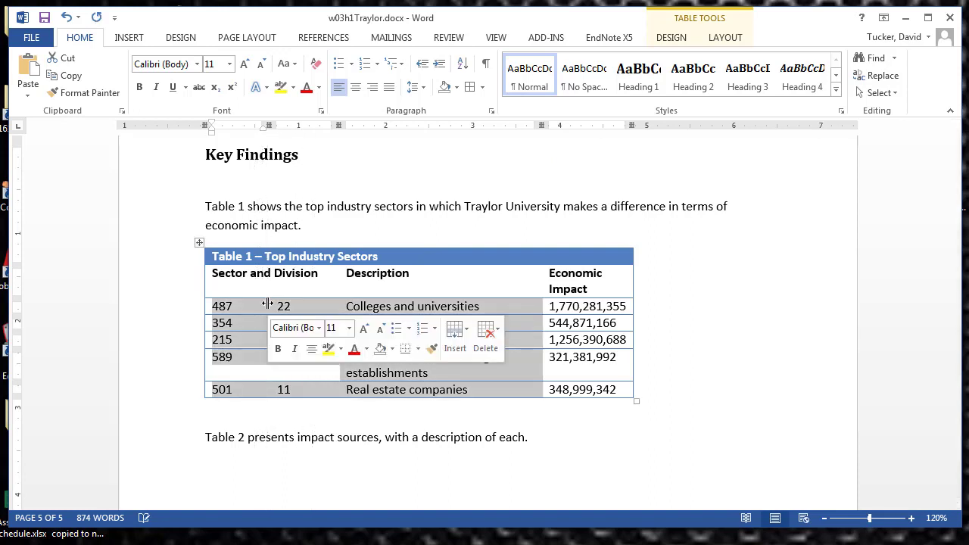
left_click(272, 278)
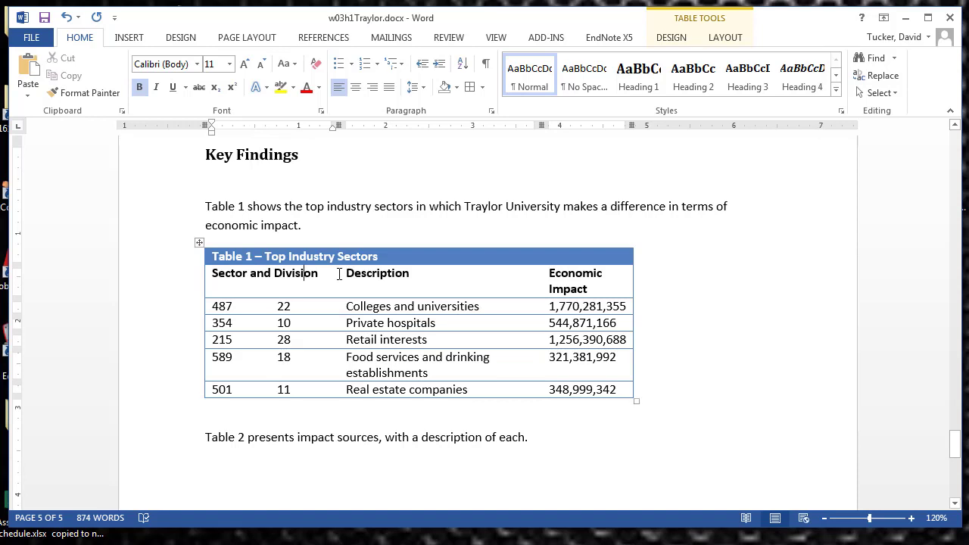
left_click_drag(339, 274, 312, 277)
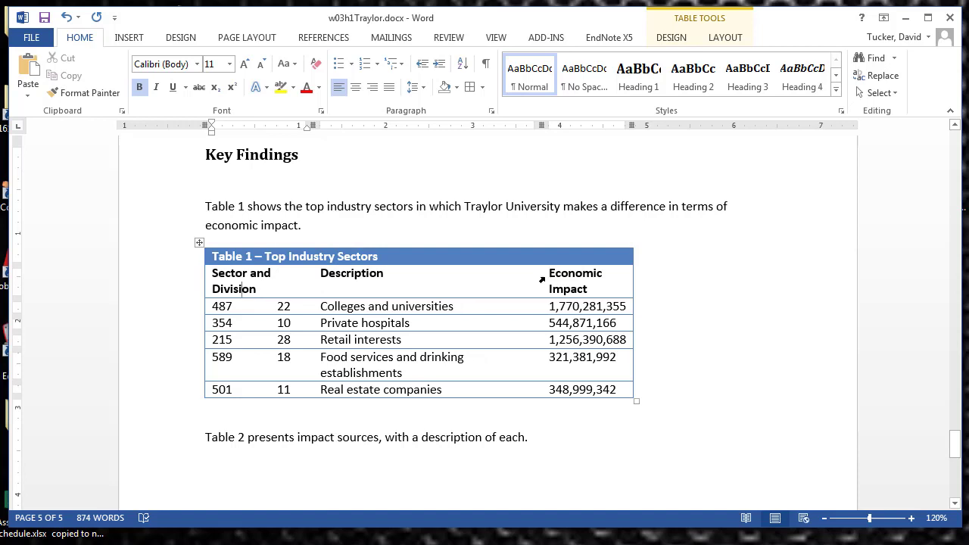
left_click_drag(541, 276, 493, 281)
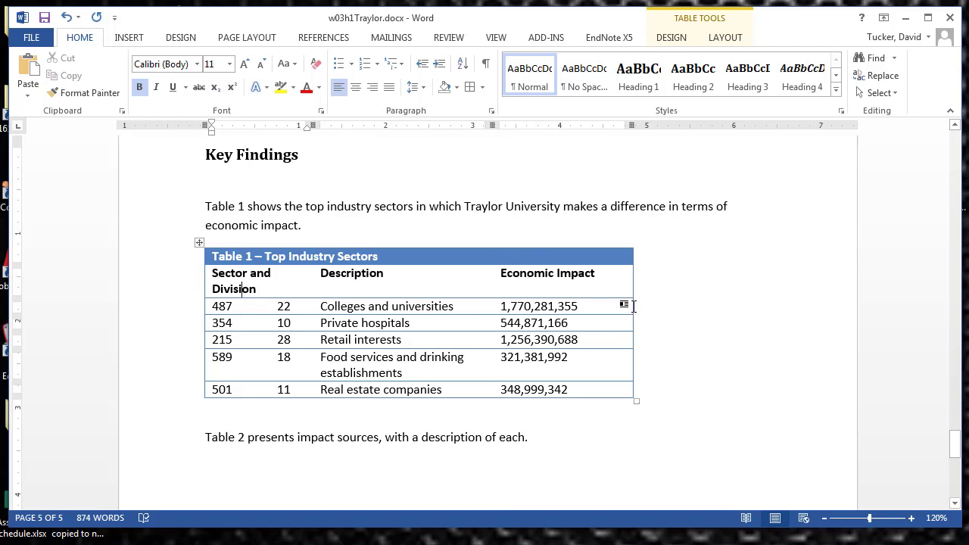
left_click_drag(632, 305, 596, 307)
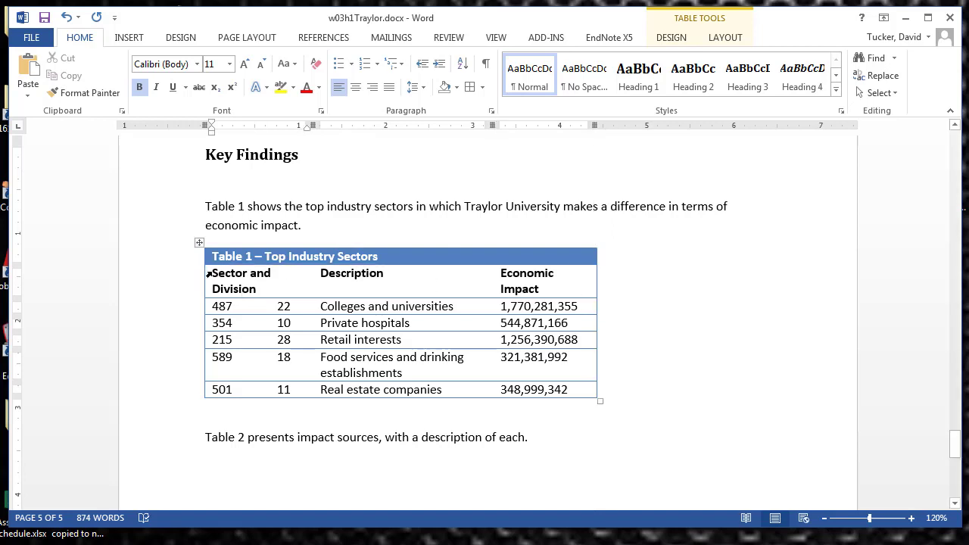
- Centre the column headings in Table 1's second row both horizontally and vertically
left_click_drag(214, 273, 545, 284)
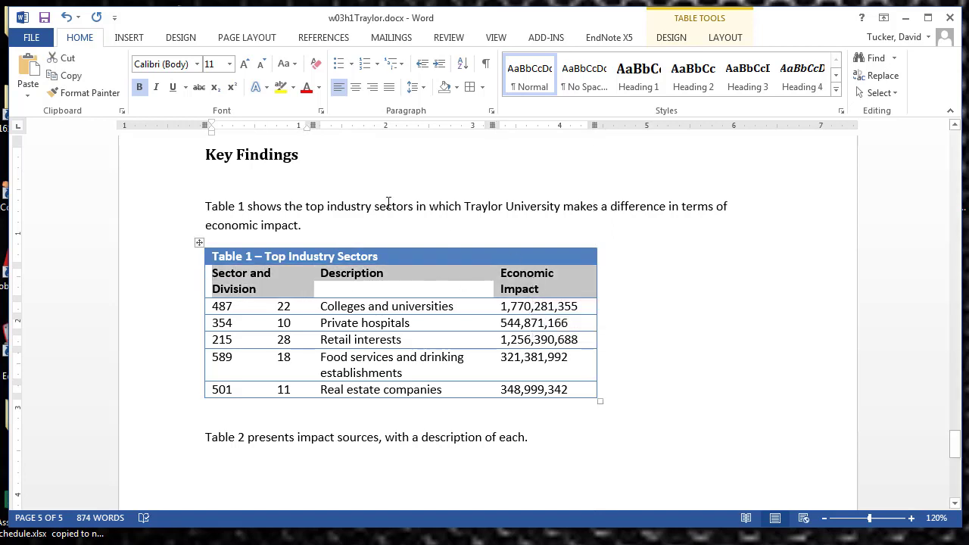
left_click(356, 88)
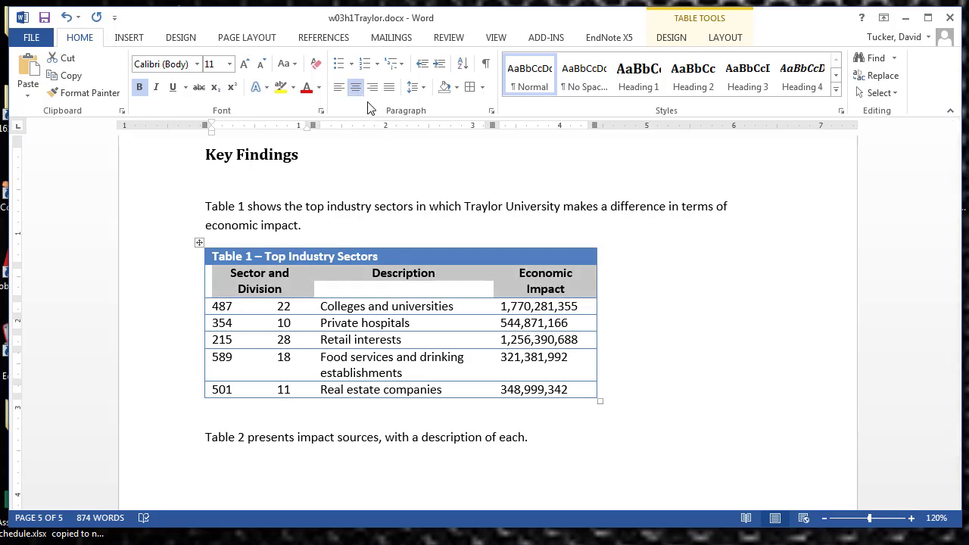
left_click(727, 40)
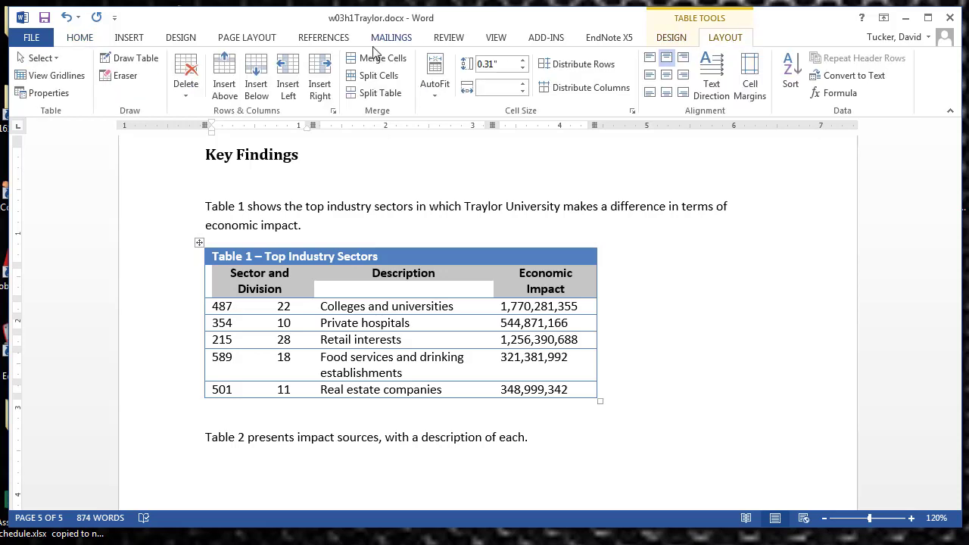
left_click(650, 61)
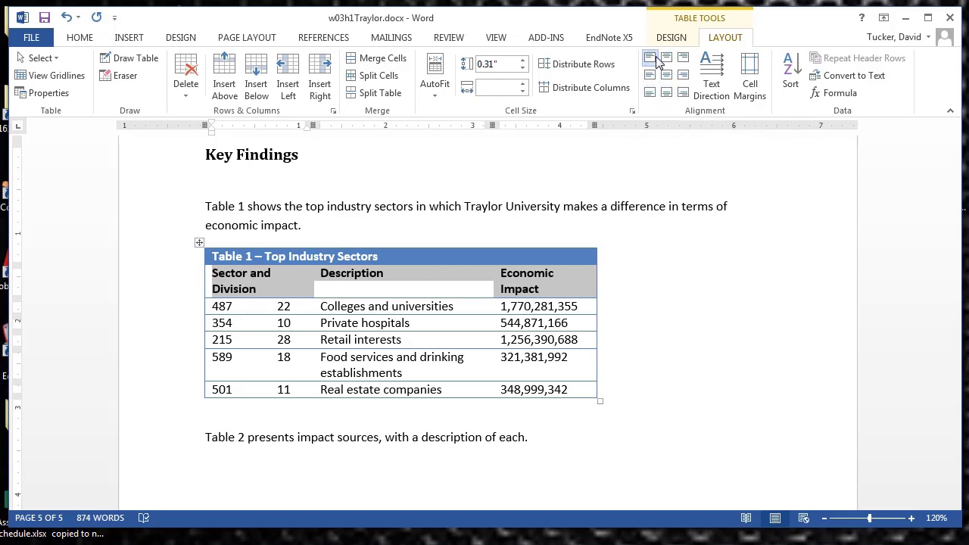
left_click(667, 61)
left_click(683, 61)
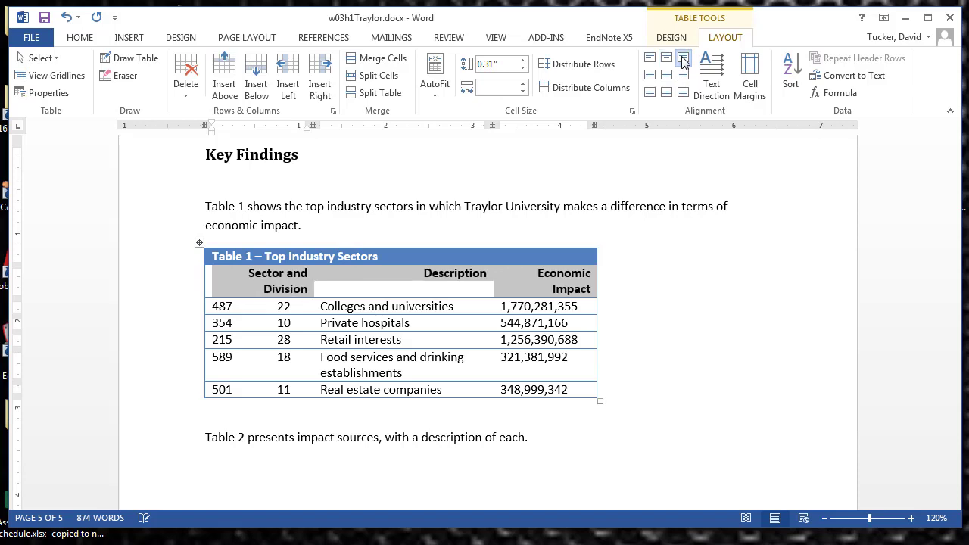
left_click(666, 75)
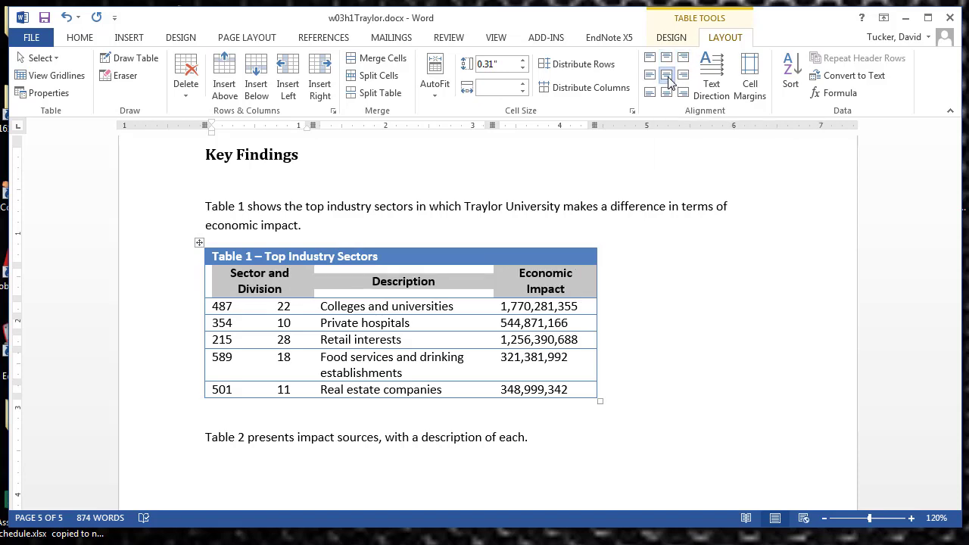
left_click(489, 306)
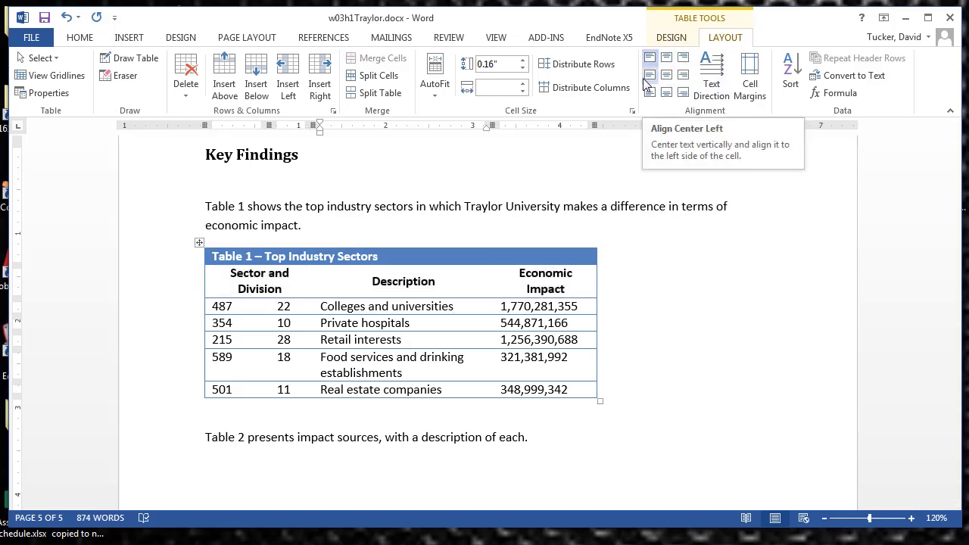
- Set the height of the five sector rows, from 487 through 501, to 0.3 inch
left_click(214, 311)
left_click_drag(215, 308, 345, 388)
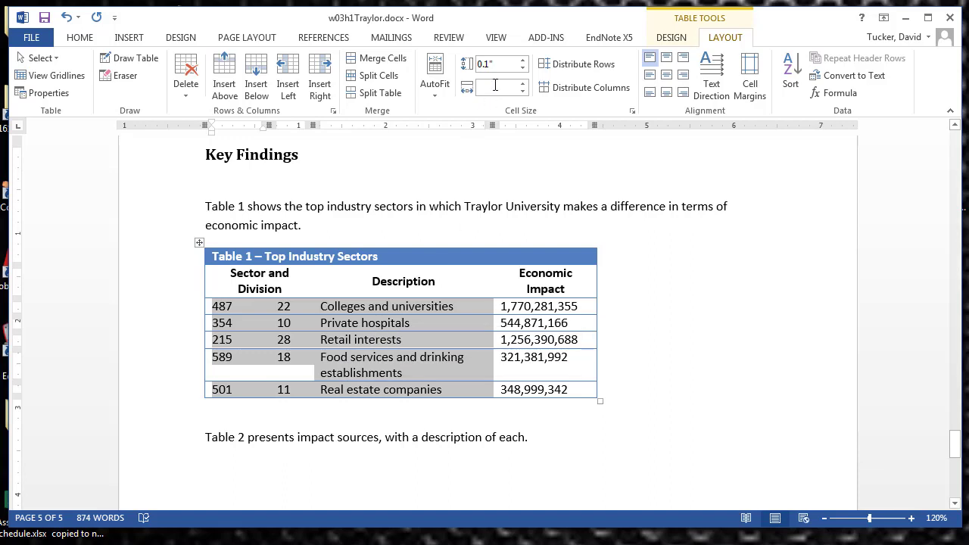
left_click(523, 61)
left_click(523, 61)
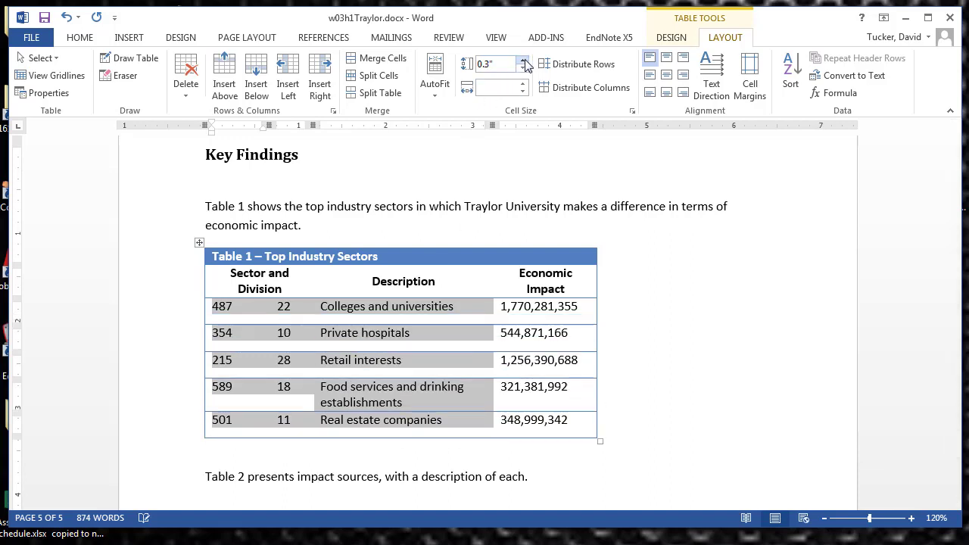
left_click(684, 348)
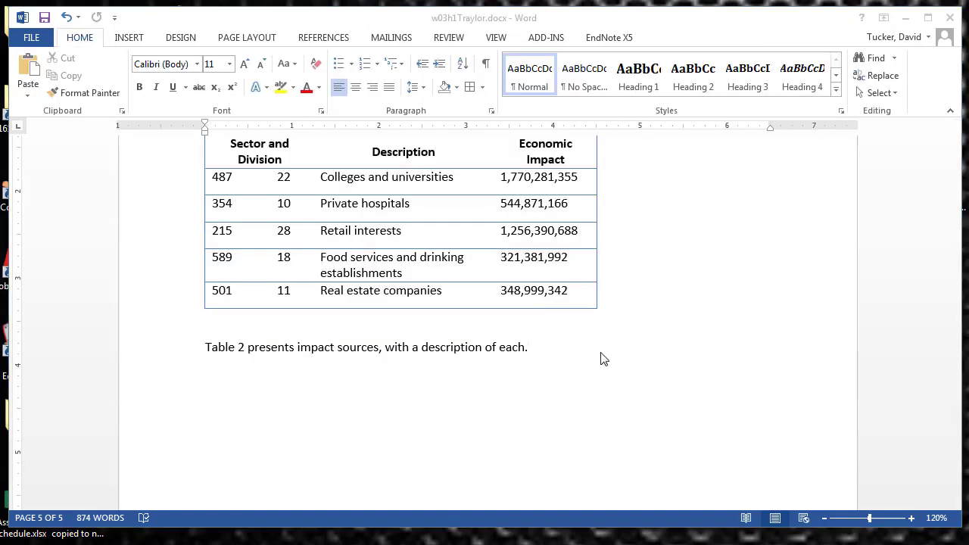
- Insert a table with two columns and five rows on a new line below the sentence introducing Table 2
left_click(596, 348)
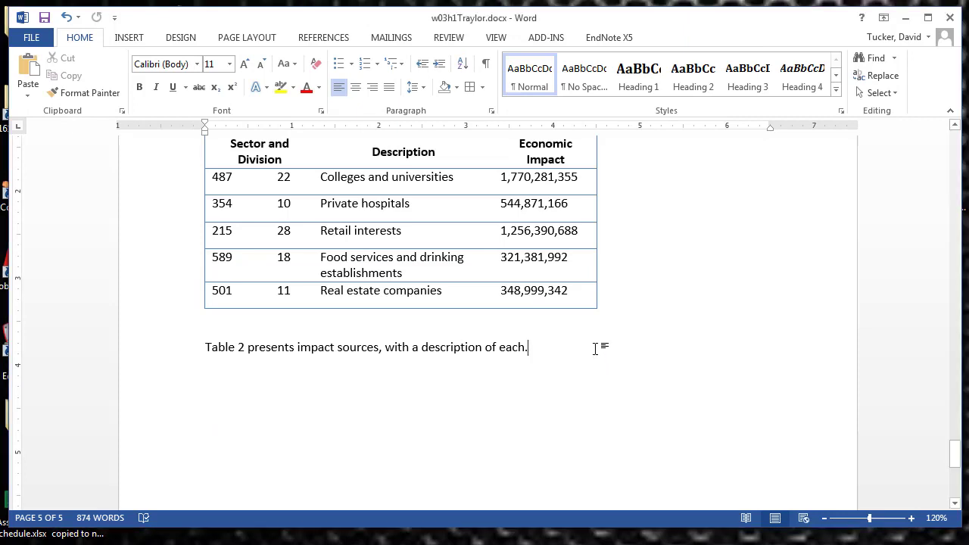
key("Return")
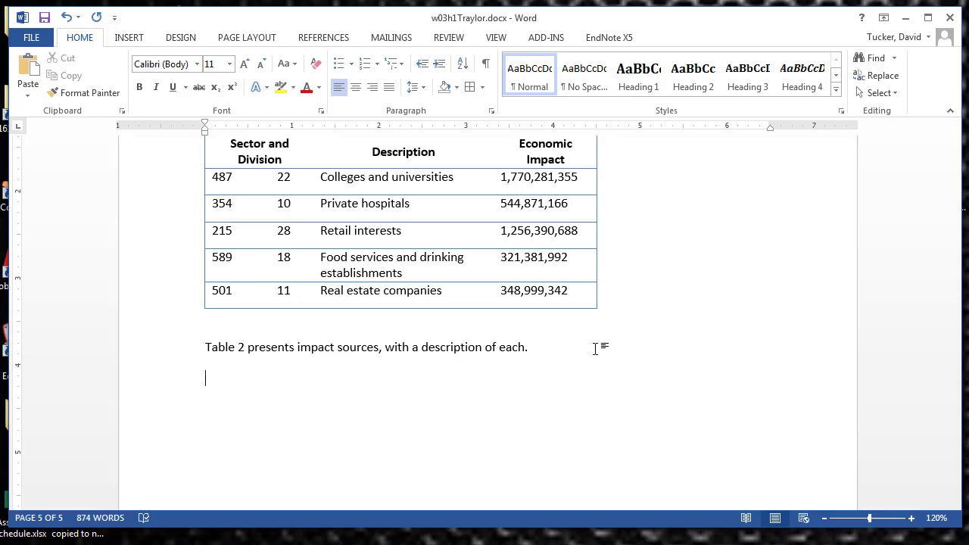
left_click(130, 38)
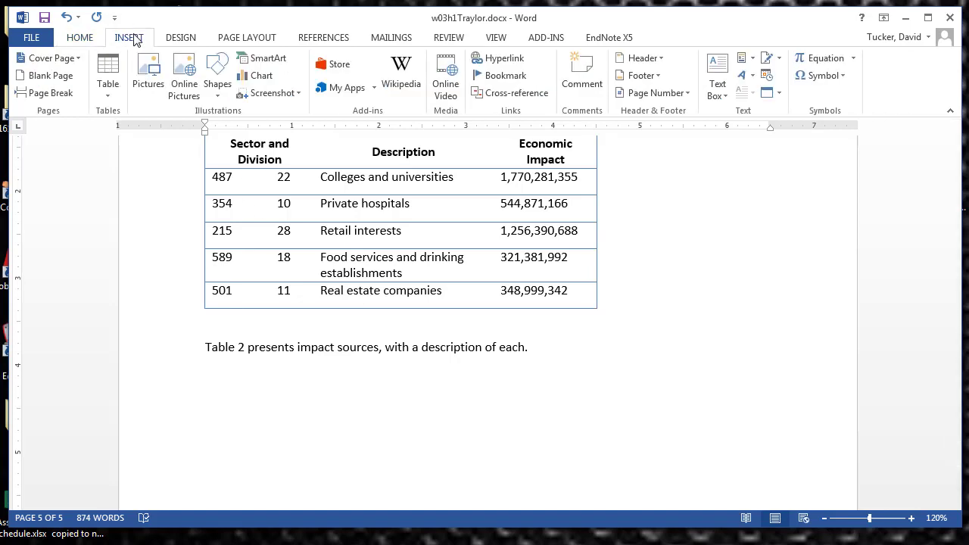
left_click(106, 90)
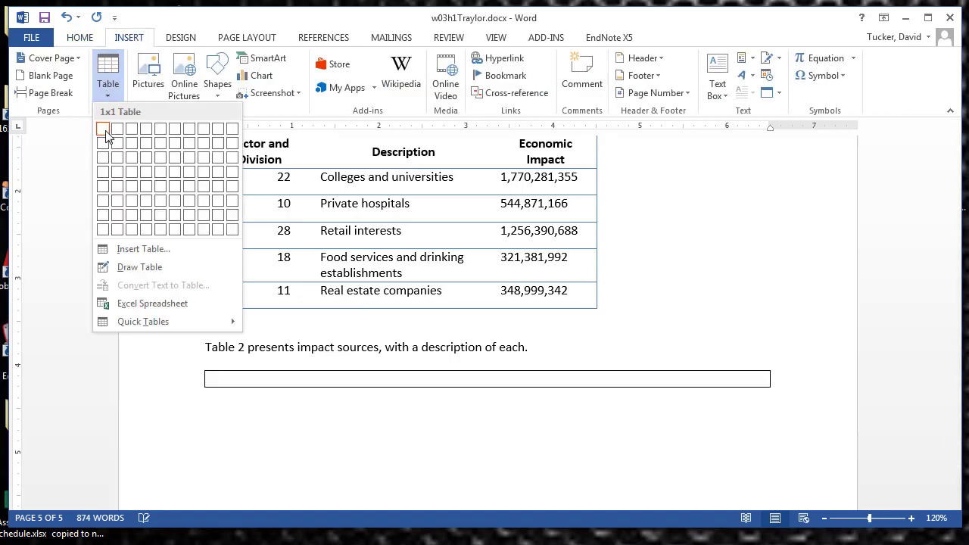
left_click(117, 192)
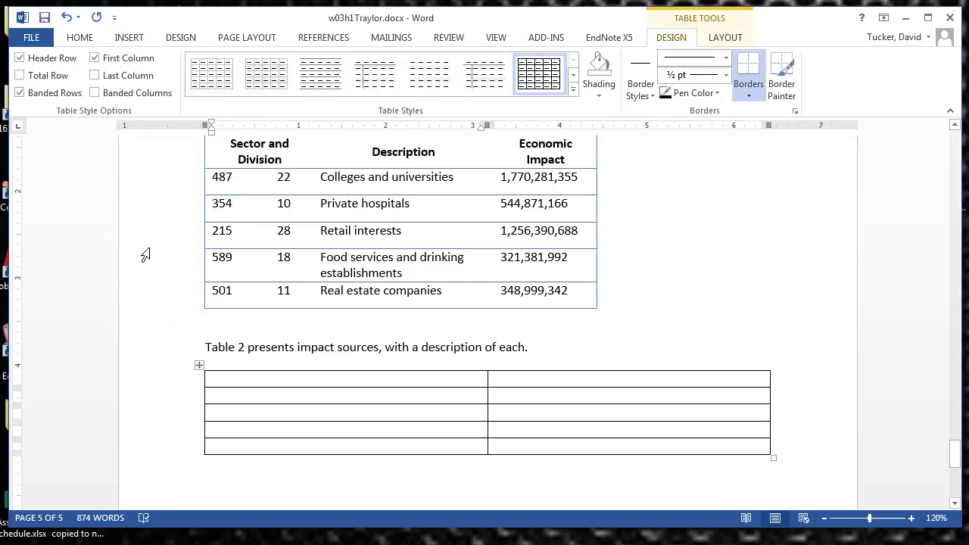
- Enter the title "Table 2 – Impact Sources" in the new table's first cell, with the word Table spelled correctly
type("Tabel")
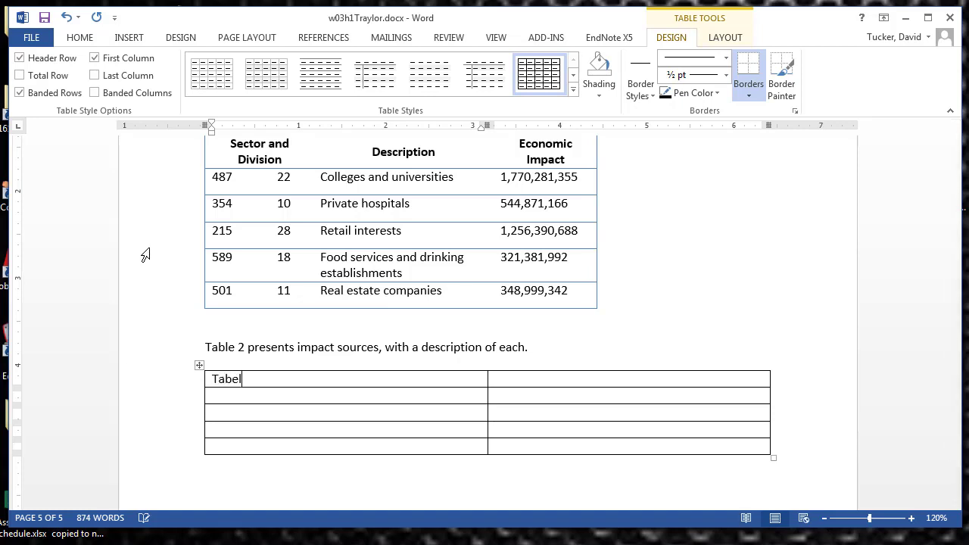
type(" 2 ")
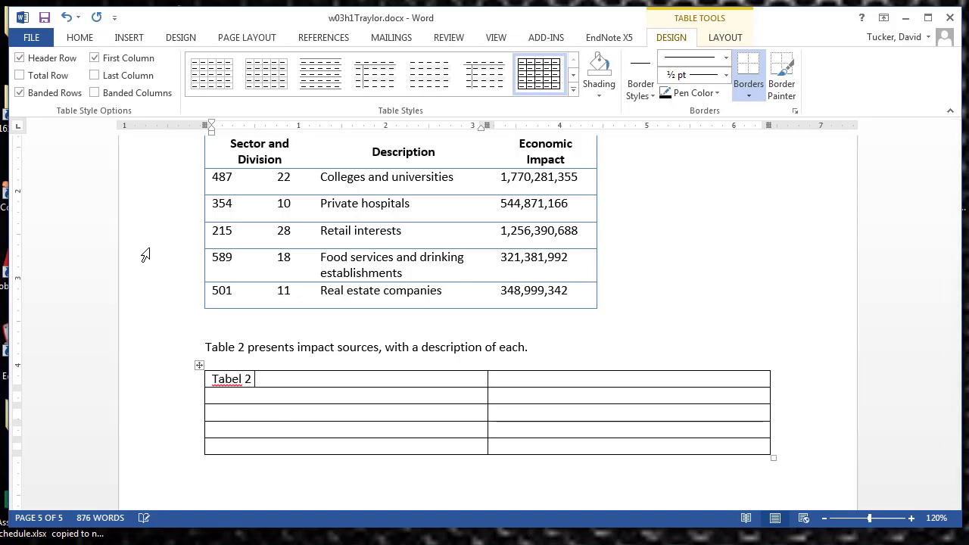
type("- Impa")
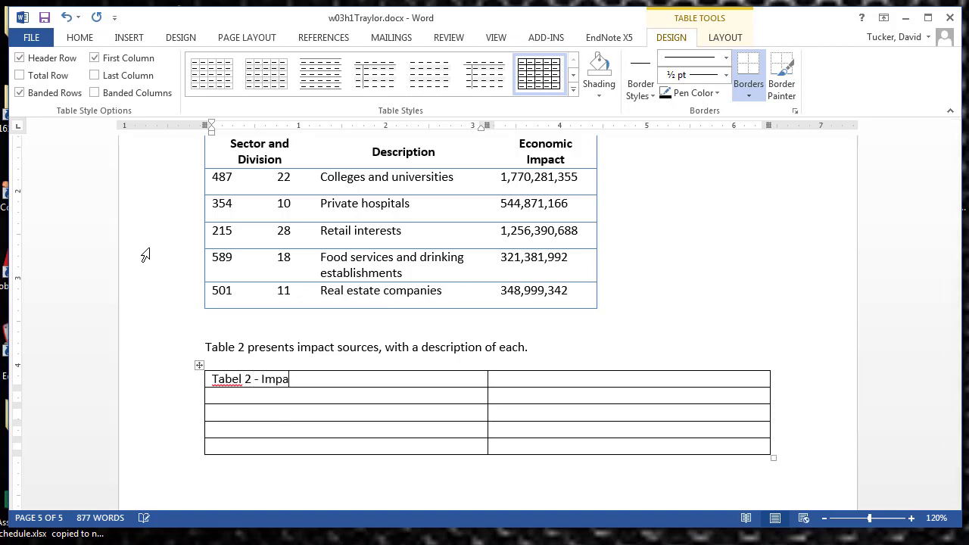
type("ct Sources")
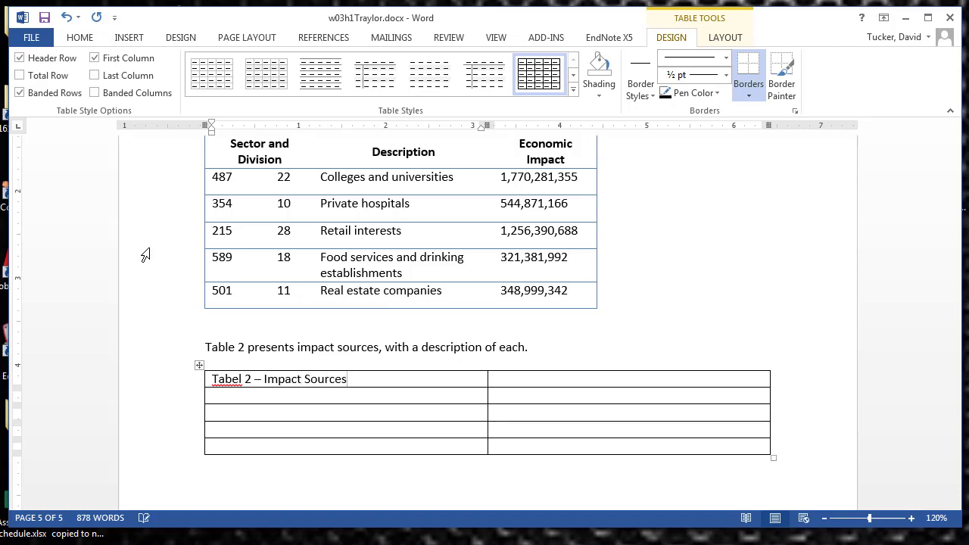
right_click(230, 379)
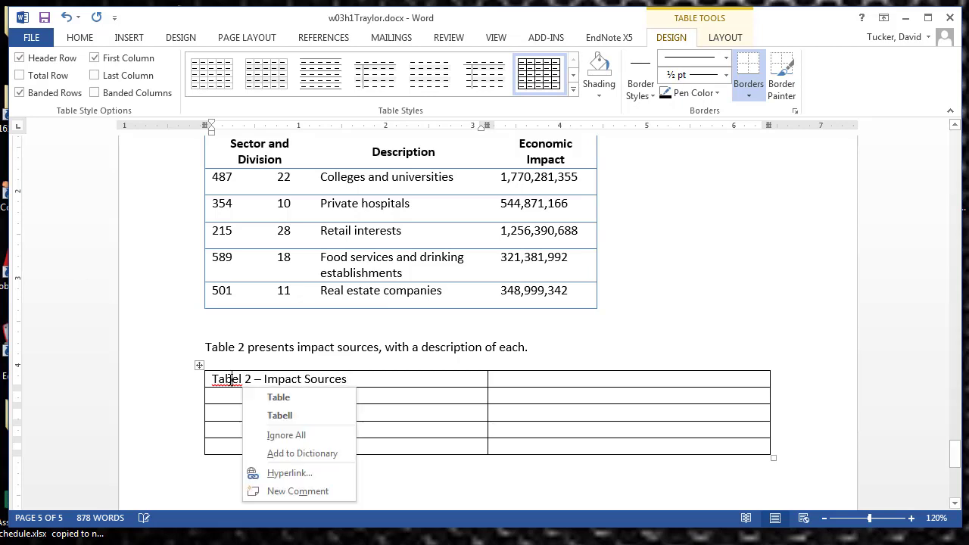
left_click(278, 398)
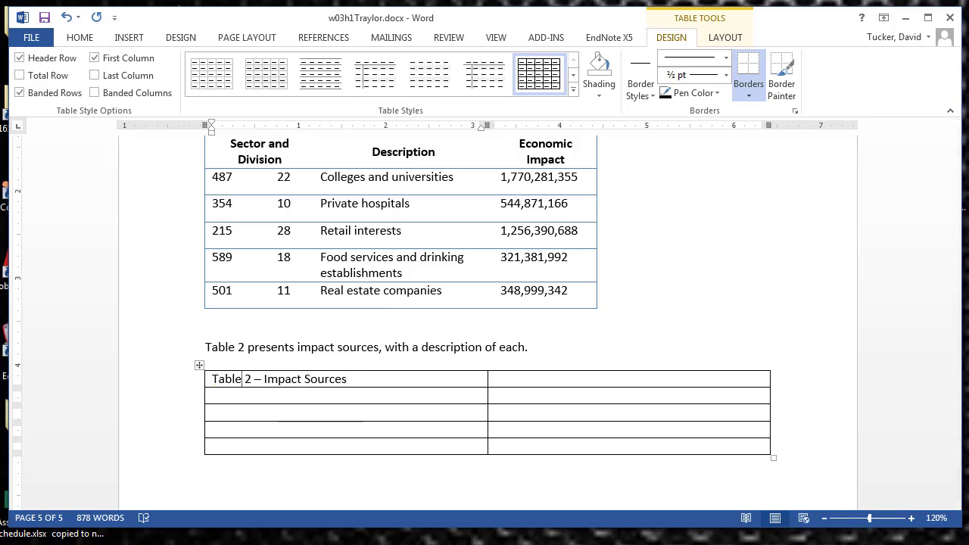
- Enter the column headings Source and Description in the second row of Table 2
left_click(246, 394)
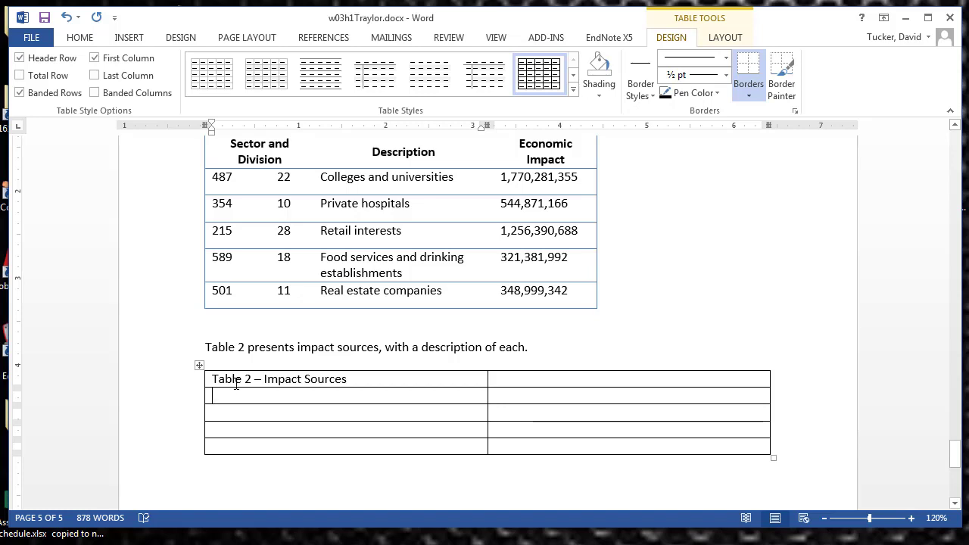
type("Source")
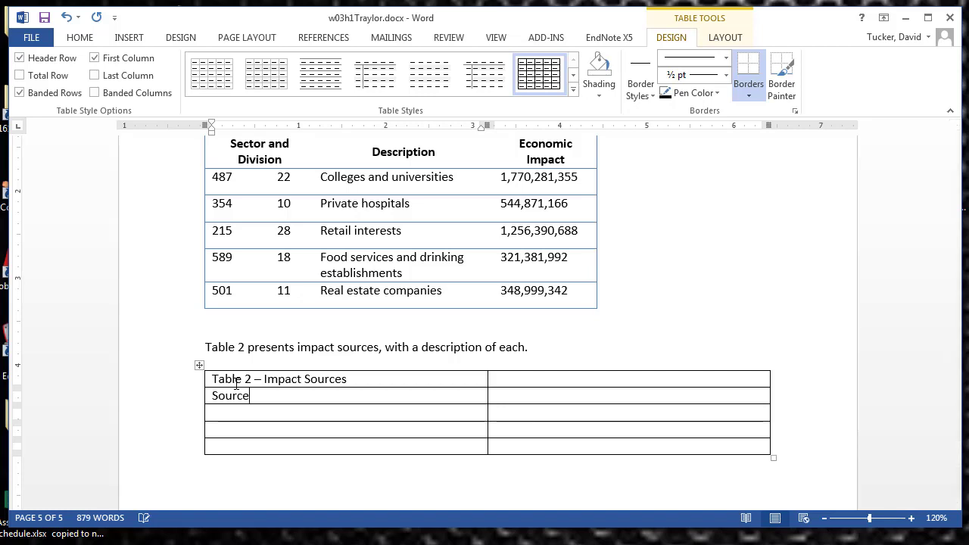
key("Tab")
type("Descriotion")
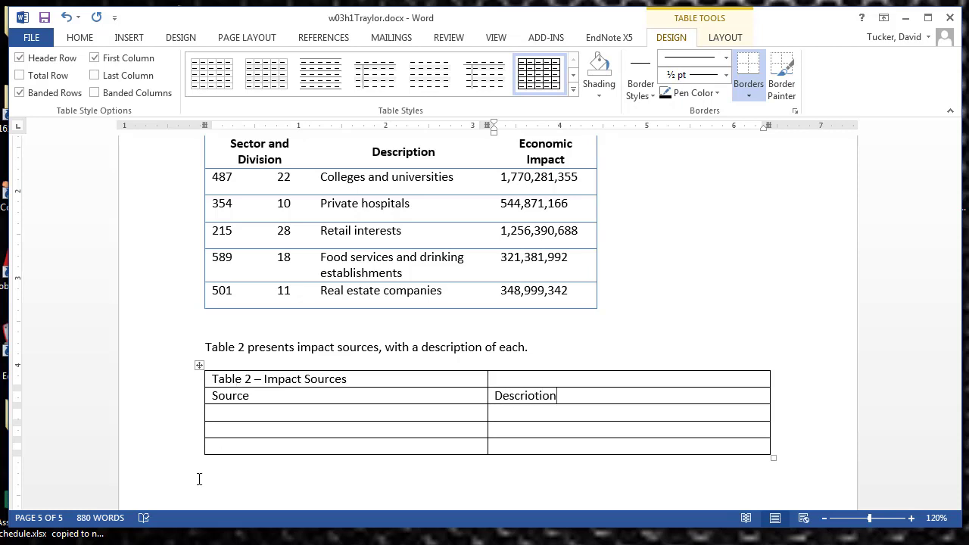
- Fill in the Employee Compensation row with the description "Salary and wage to faculty and staff circulate in the local and regional economy"
left_click(240, 412)
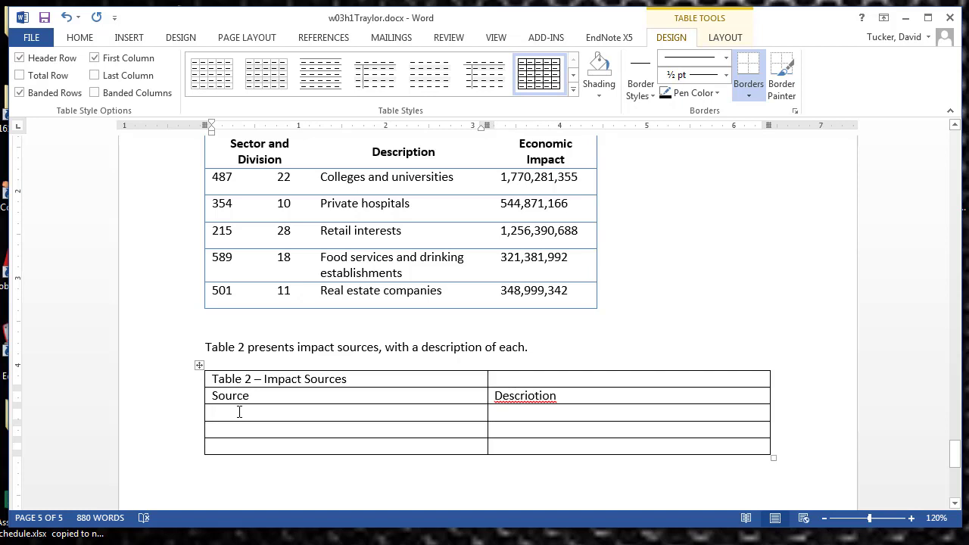
type("Employee")
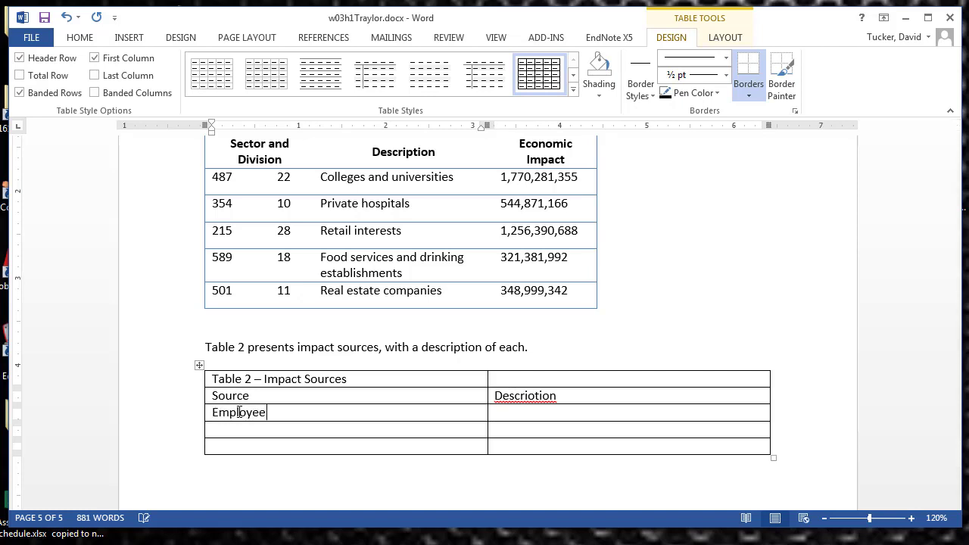
type(" Compensation")
key("Tab")
type("Salary and ")
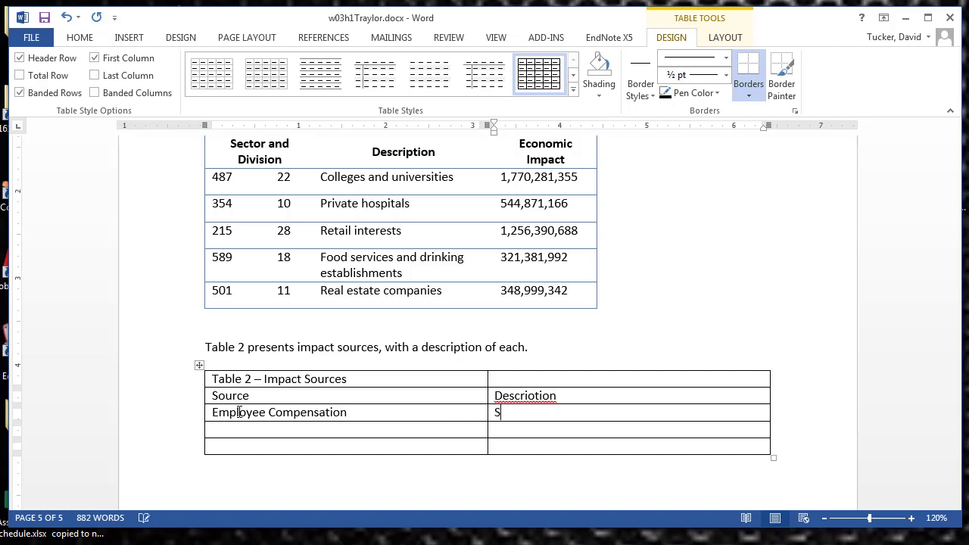
type("wage to faculty and staff circulate in")
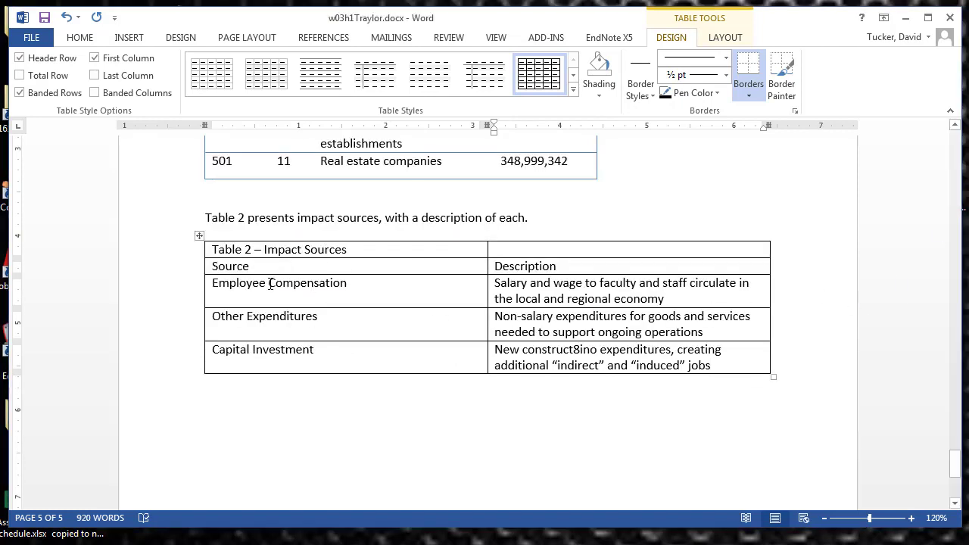
- Set the height of the Employee Compensation, Other Expenditures and Capital Investment rows in Table 2 to 0.5 inches
left_click_drag(270, 283, 286, 350)
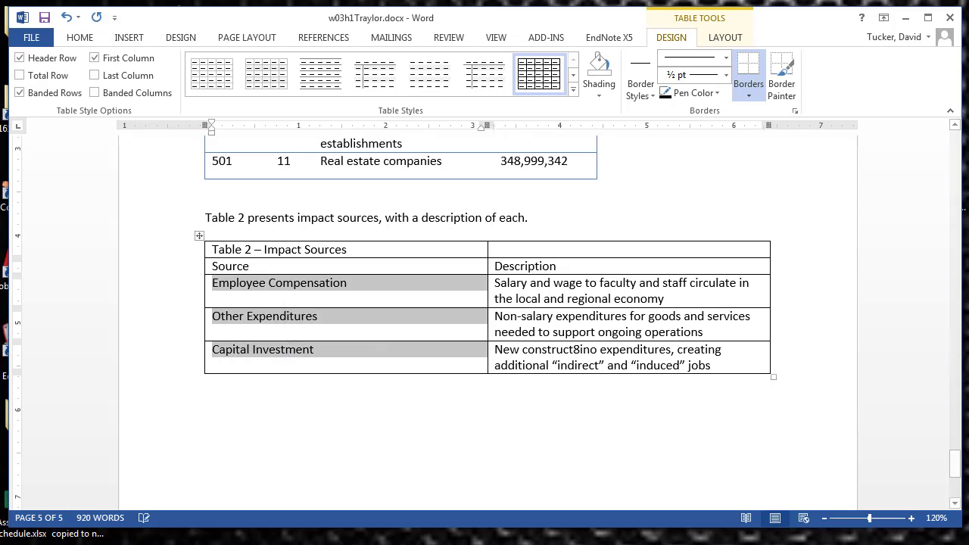
left_click(715, 39)
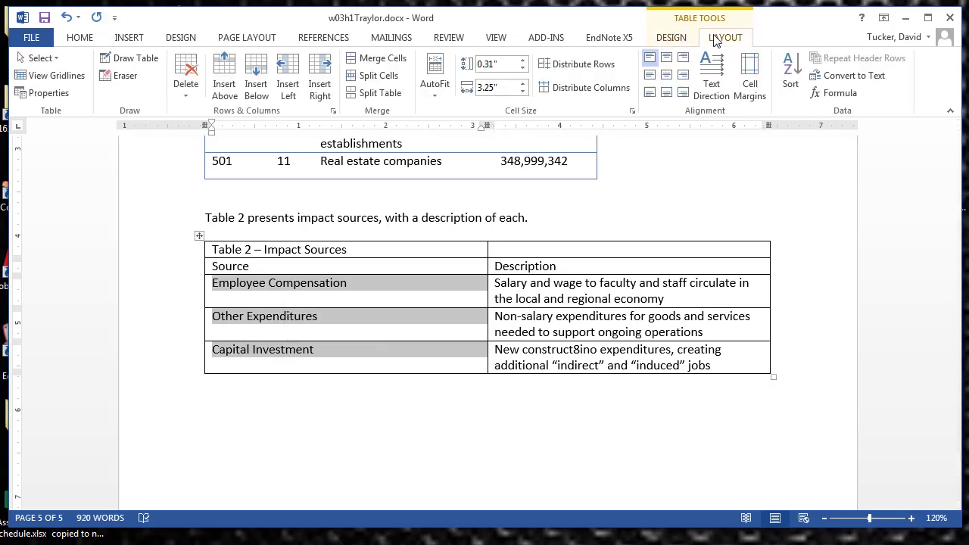
left_click(523, 61)
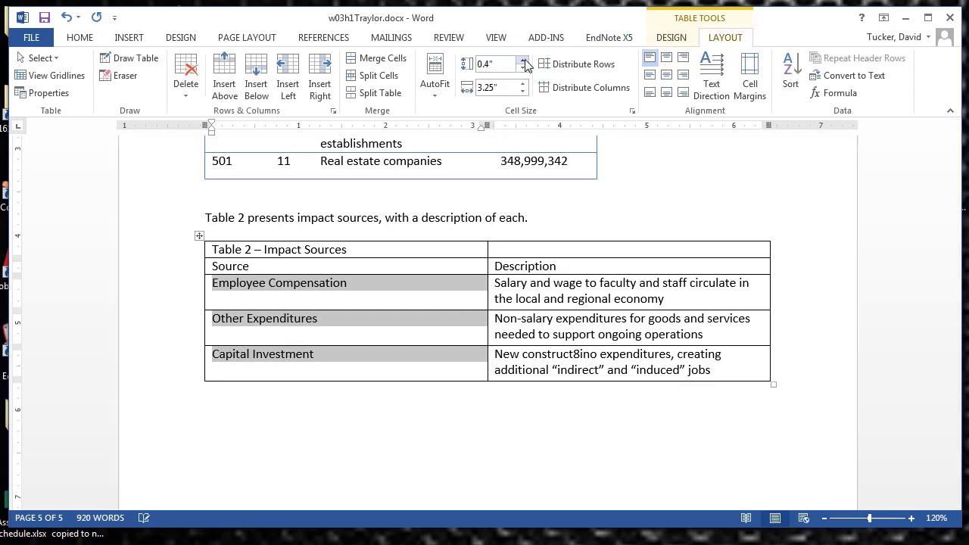
left_click(523, 61)
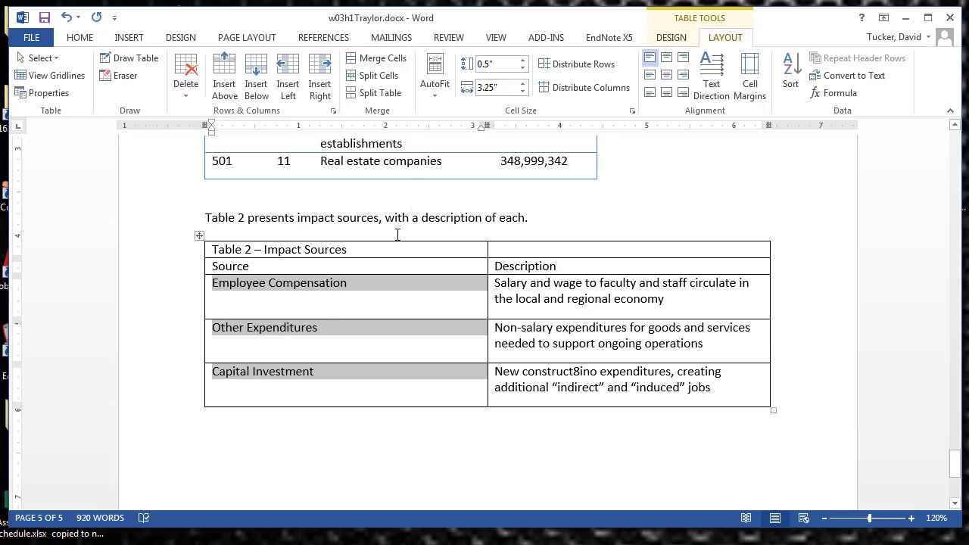
- Set the height of the Source and Description heading row in Table 2 to 0.4 inches
left_click(389, 262)
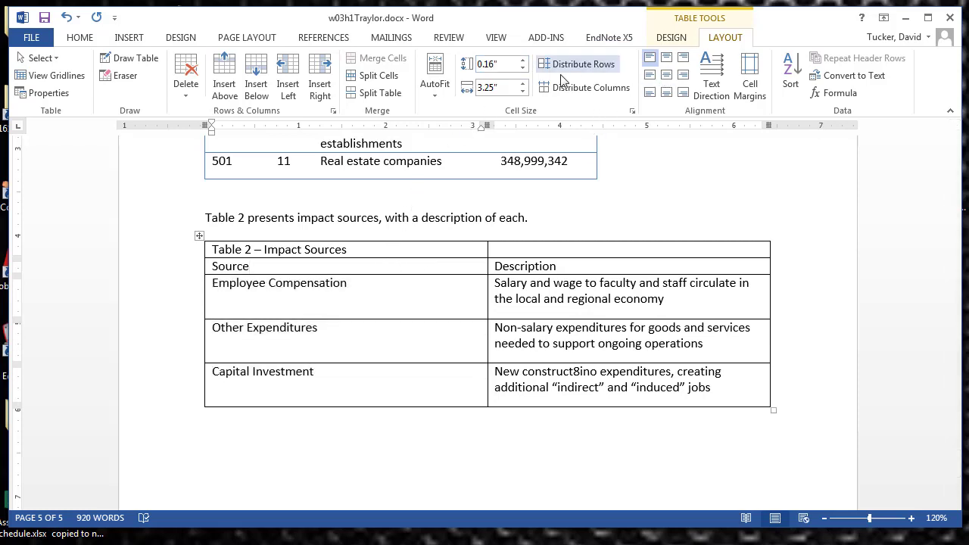
left_click(523, 60)
left_click(523, 60)
left_click(523, 61)
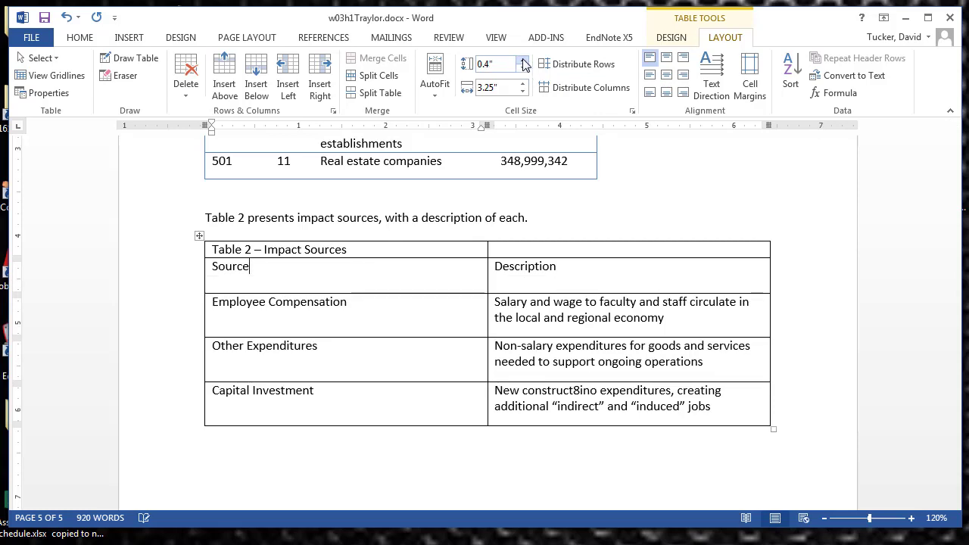
- Make the Source and Description headings of Table 2 bold and align them top center in their cells
left_click(218, 269)
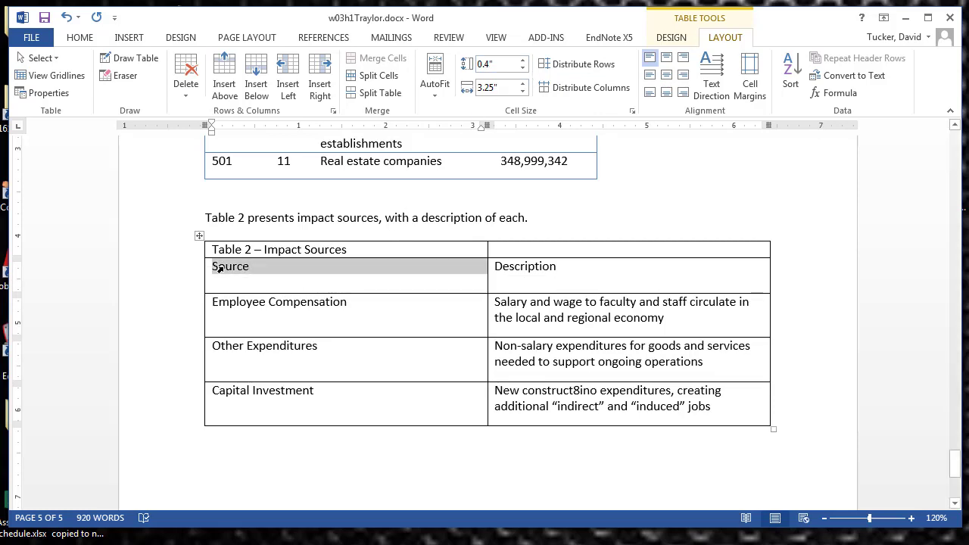
left_click_drag(218, 269, 546, 280)
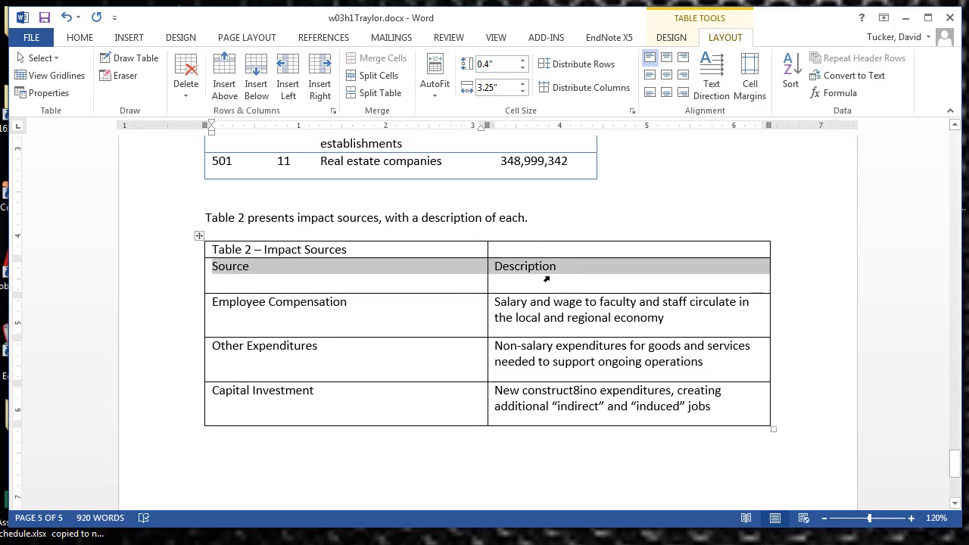
left_click(85, 39)
left_click(139, 88)
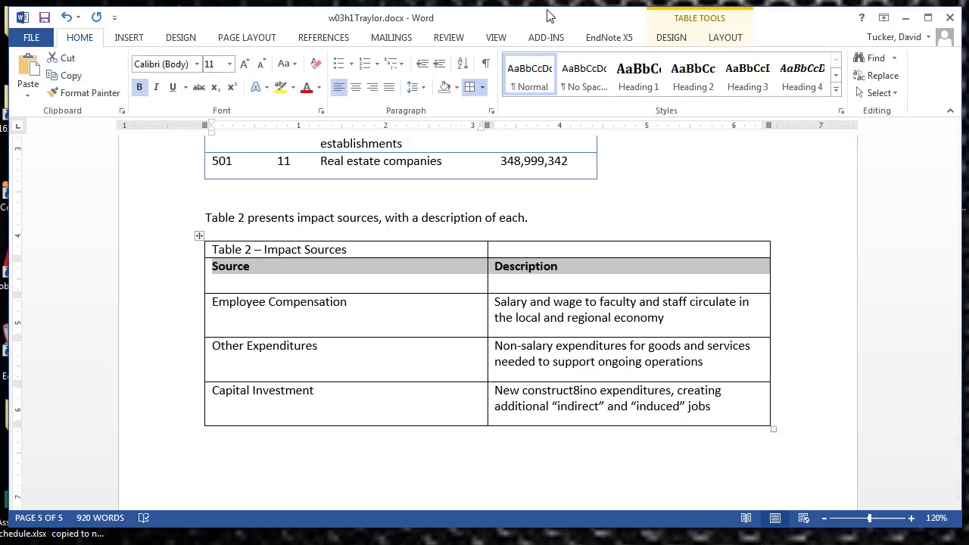
left_click(730, 38)
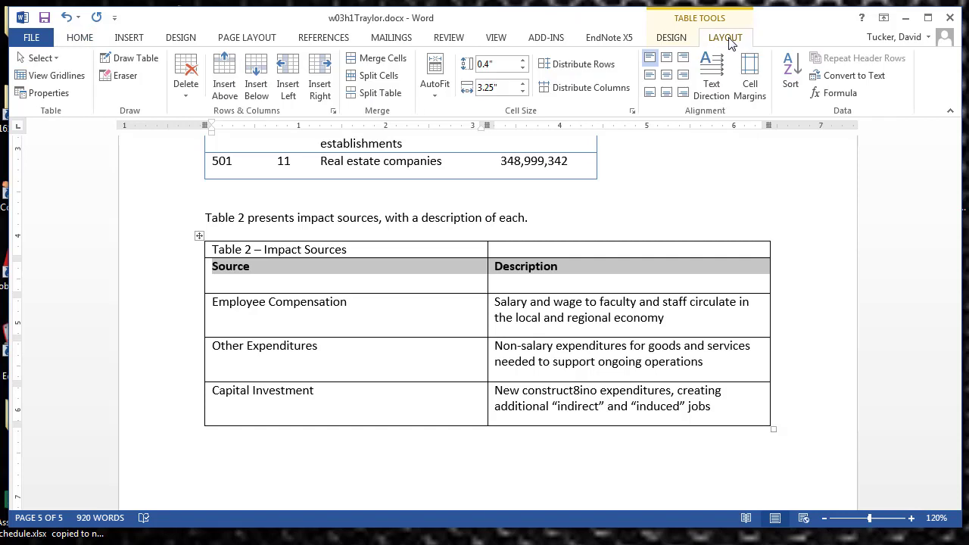
left_click(667, 75)
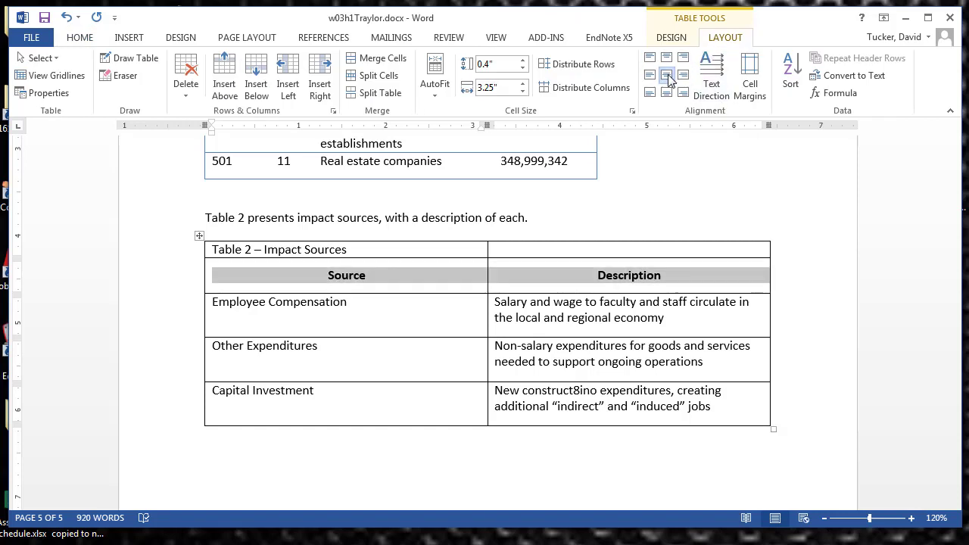
left_click(669, 63)
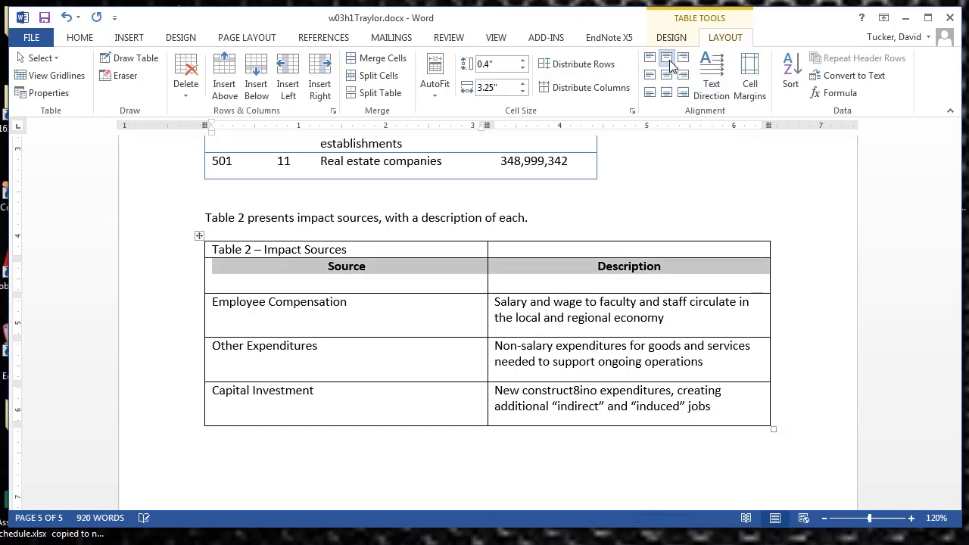
- Make the title "Table 2 – Impact Sources" in the table's first row bold
left_click(313, 250)
left_click_drag(348, 250, 223, 237)
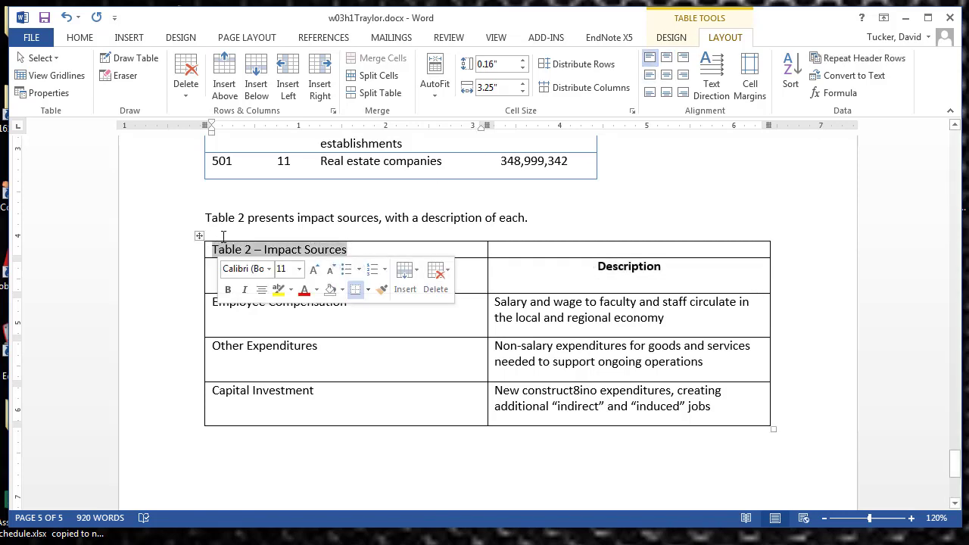
left_click(80, 38)
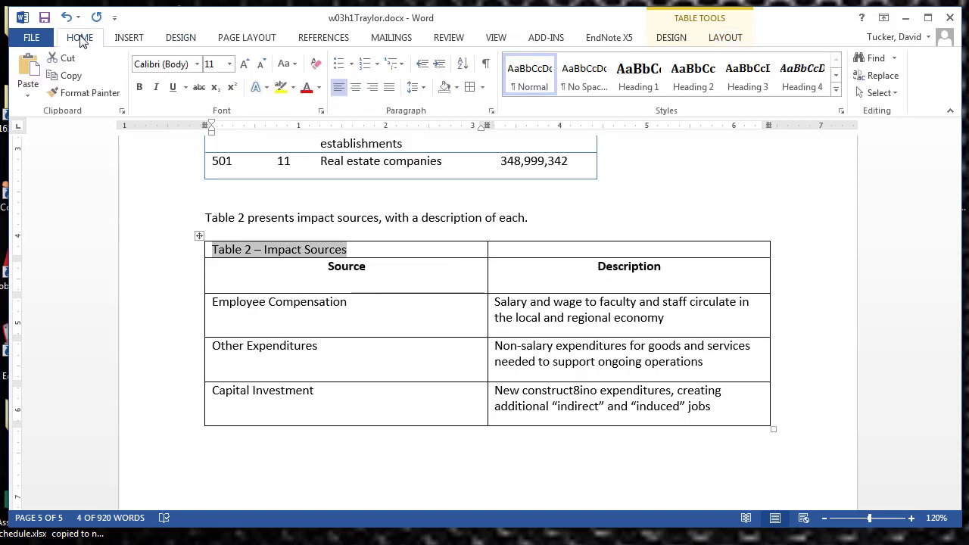
left_click(140, 87)
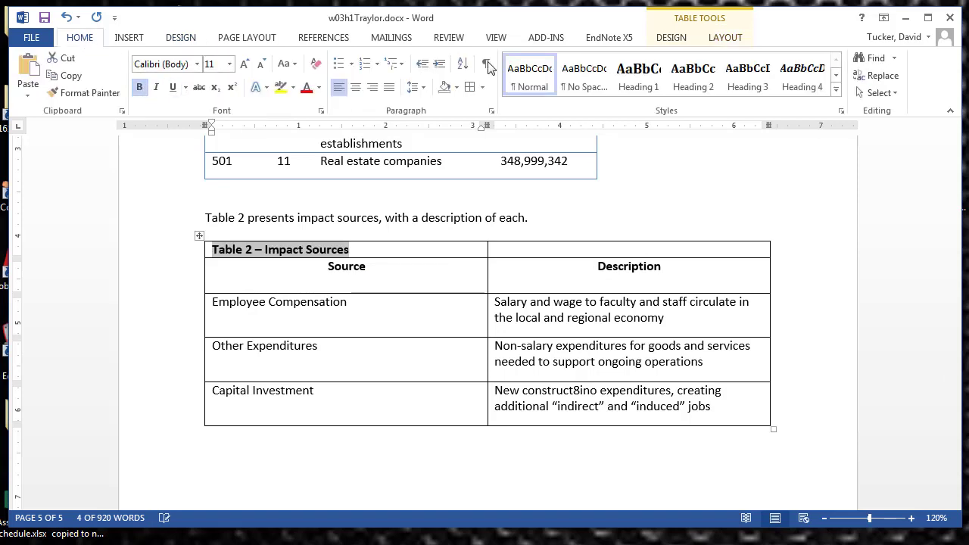
- Set the height of Table 2's title row to 0.3 inches
left_click(711, 37)
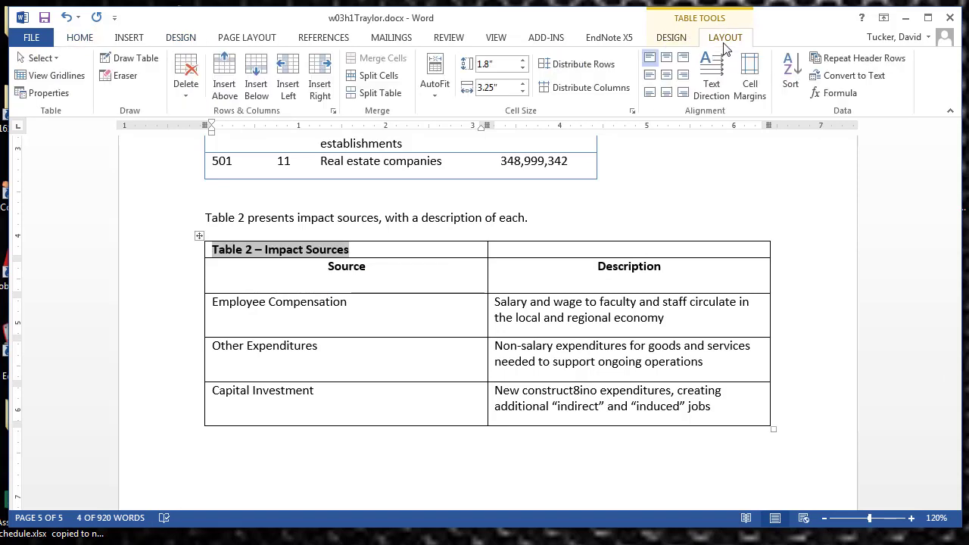
left_click(519, 62)
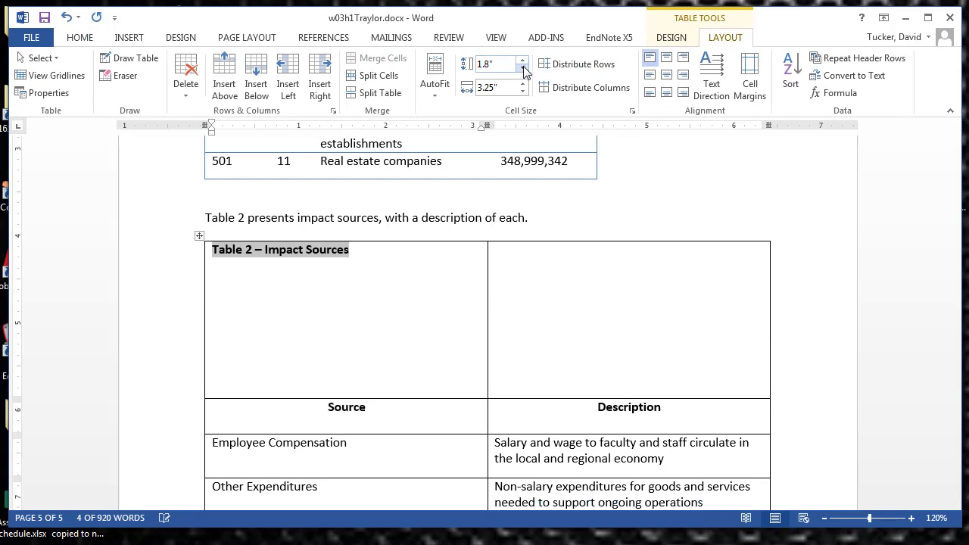
left_click(523, 68)
left_click(523, 69)
left_click(522, 69)
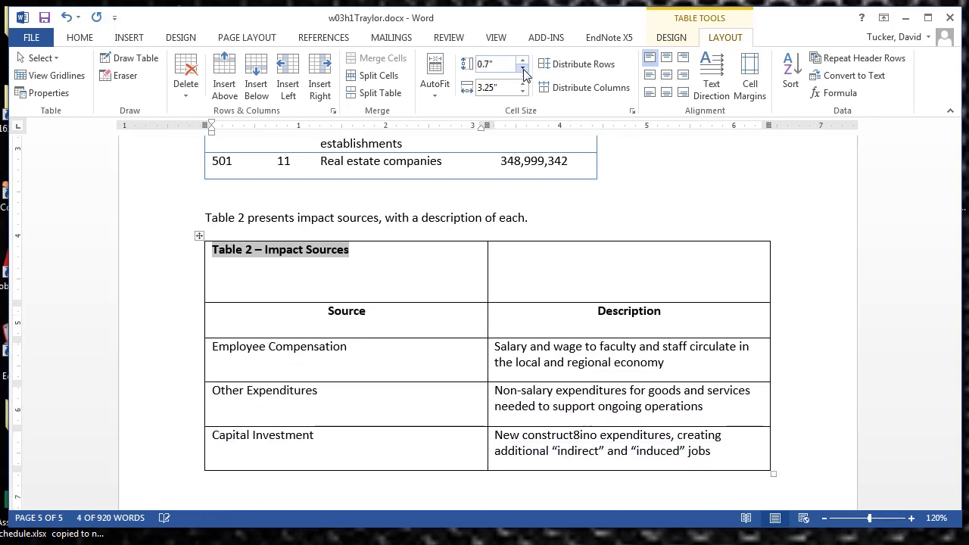
left_click(522, 69)
left_click(523, 69)
left_click(522, 69)
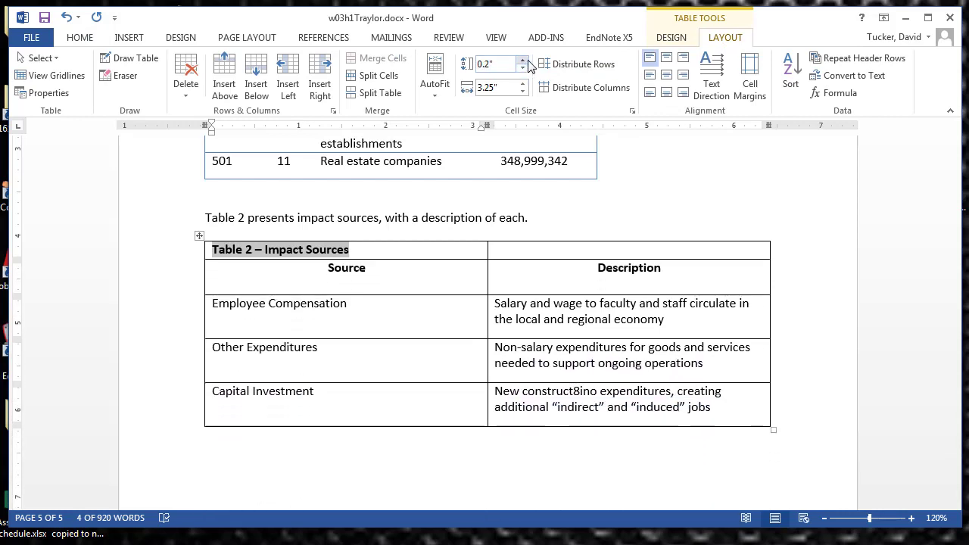
left_click(523, 59)
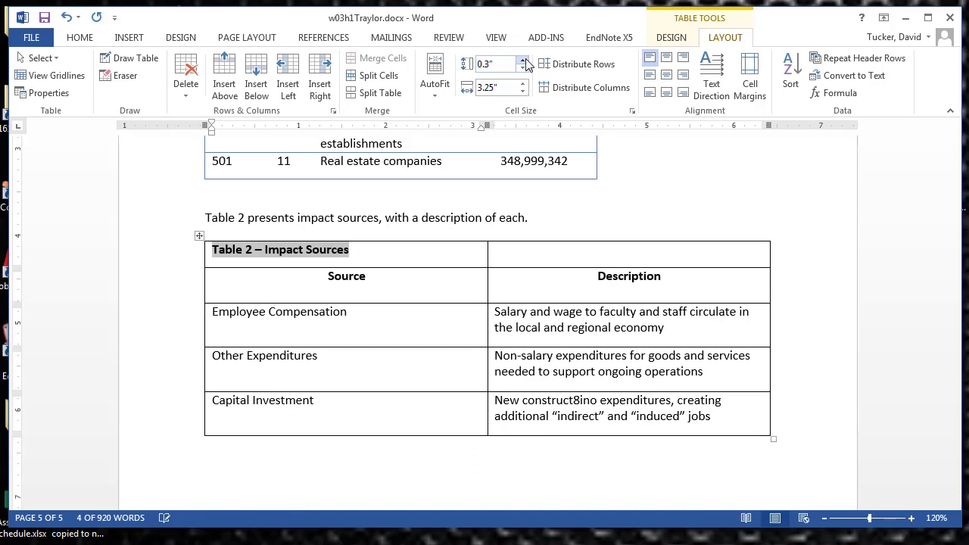
- Narrow Table 2's first column to about 2 inches and merge the two cells of its title row
left_click(437, 301)
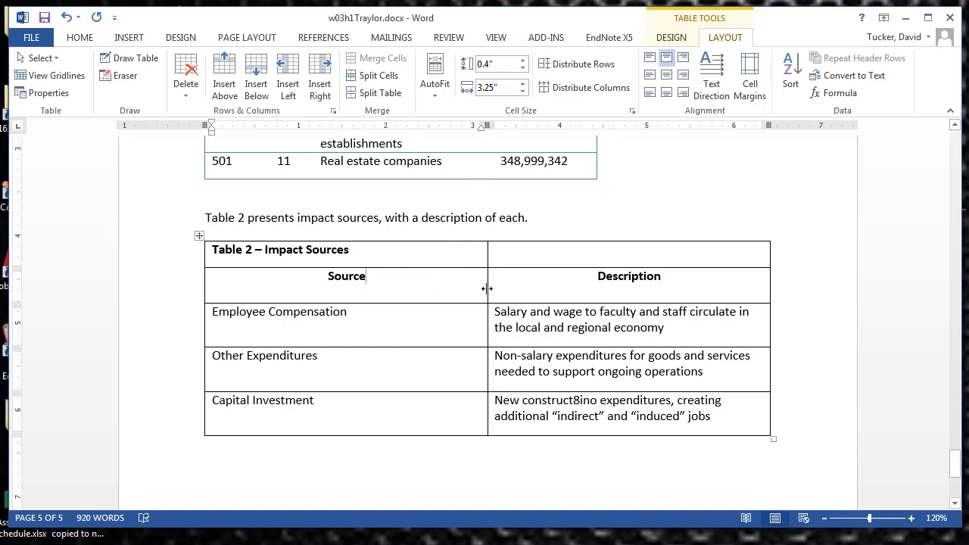
left_click_drag(487, 288, 380, 288)
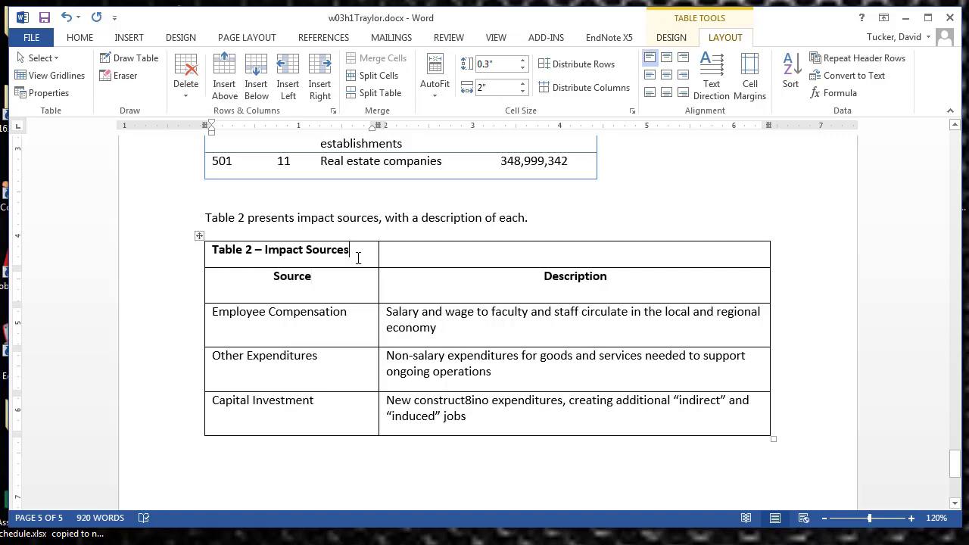
left_click_drag(358, 255, 476, 255)
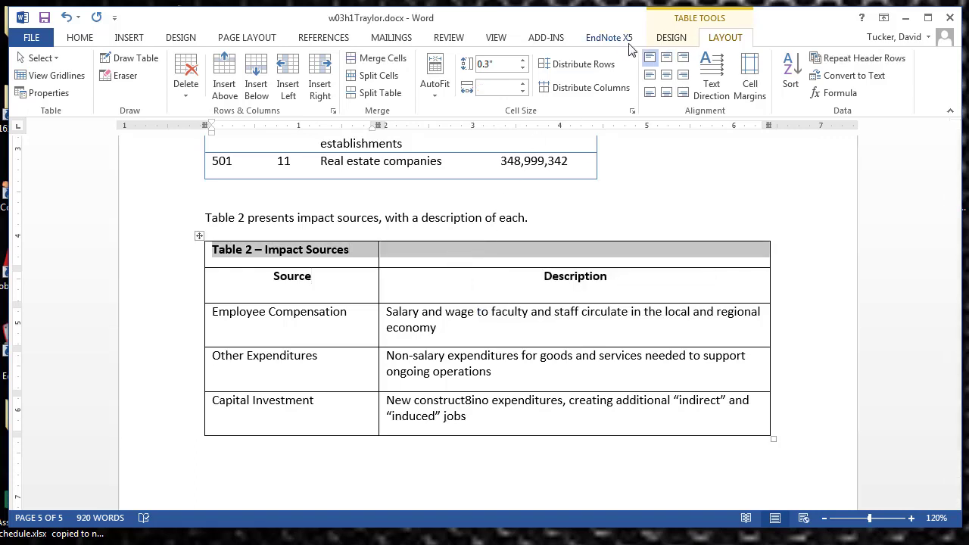
left_click(376, 63)
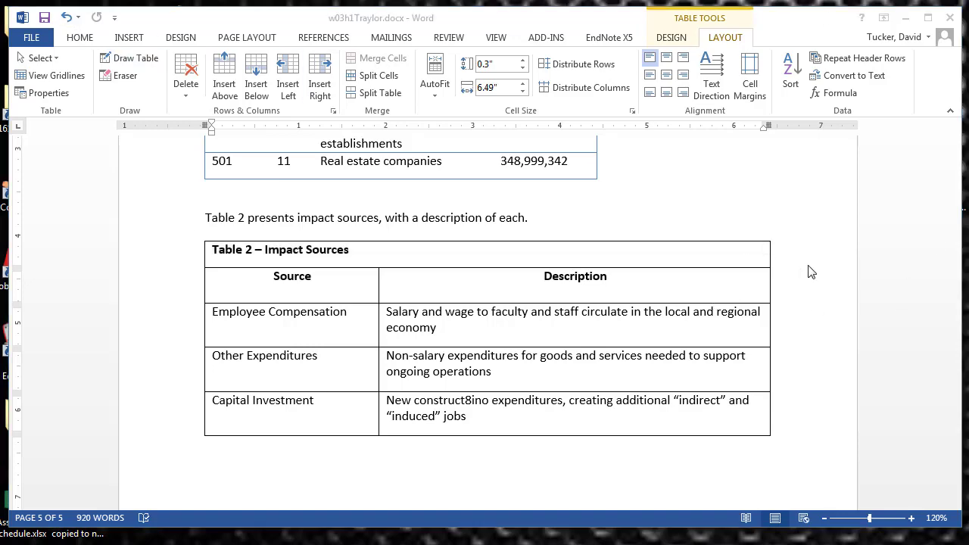
- Add a column to the right of Economic Impact in Table 1 and give it the heading "Percentage of Total"
scroll(809, 268, "up", 5)
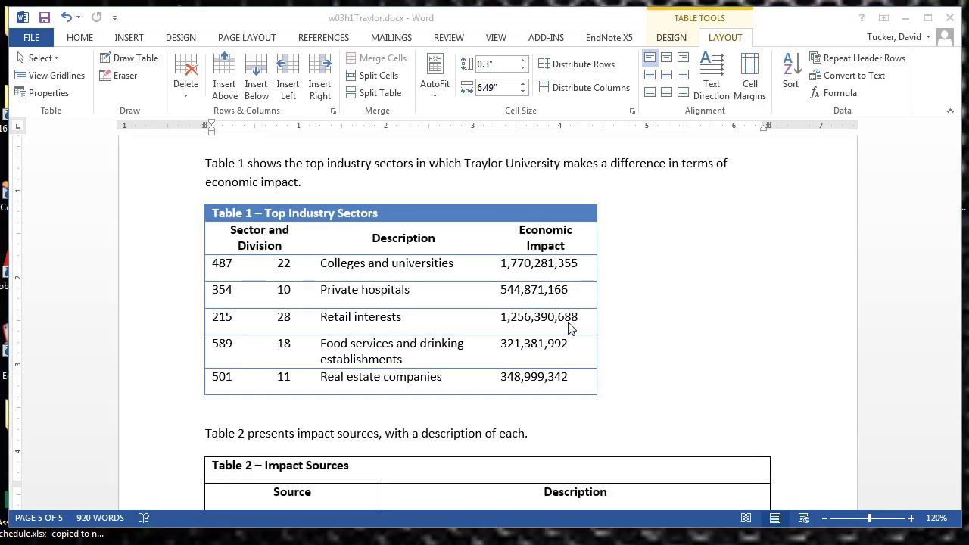
left_click(584, 246)
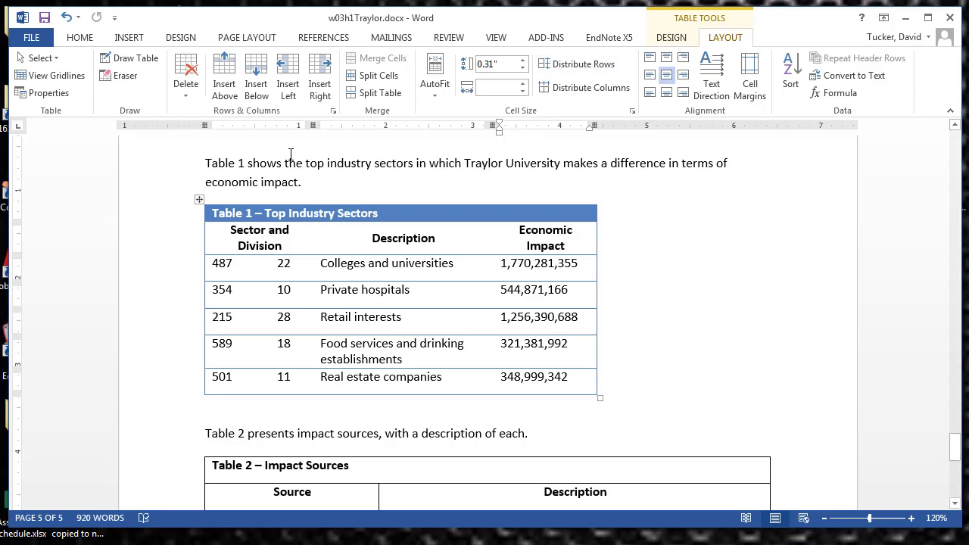
left_click(319, 85)
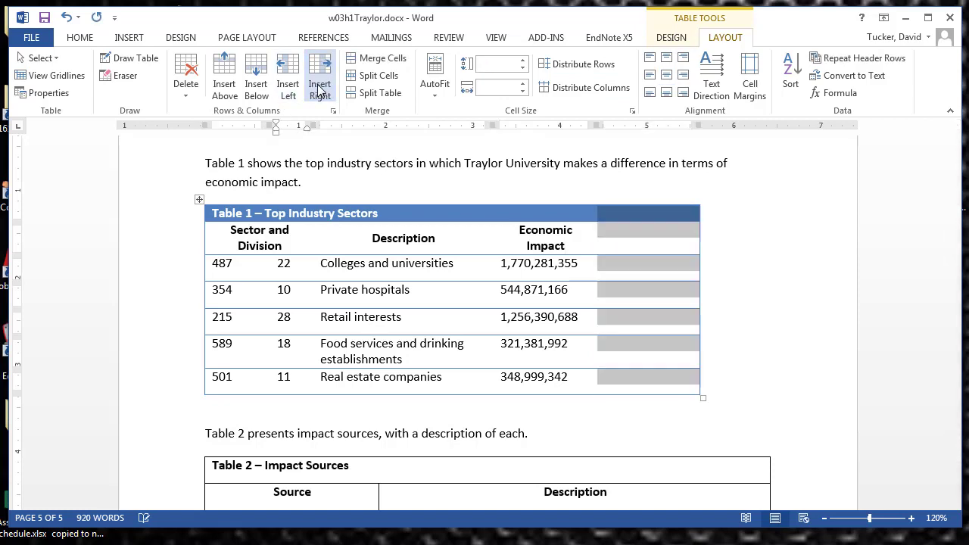
left_click(605, 294)
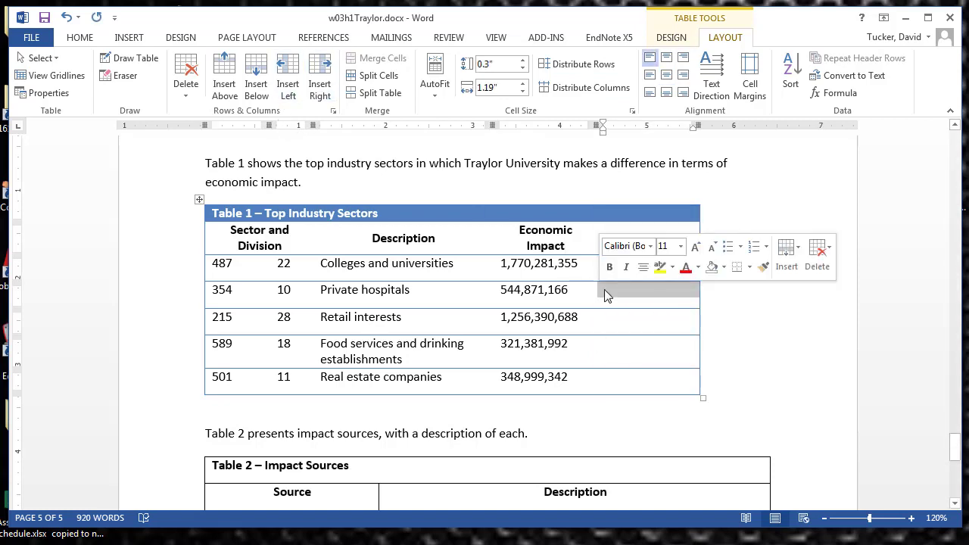
left_click(631, 236)
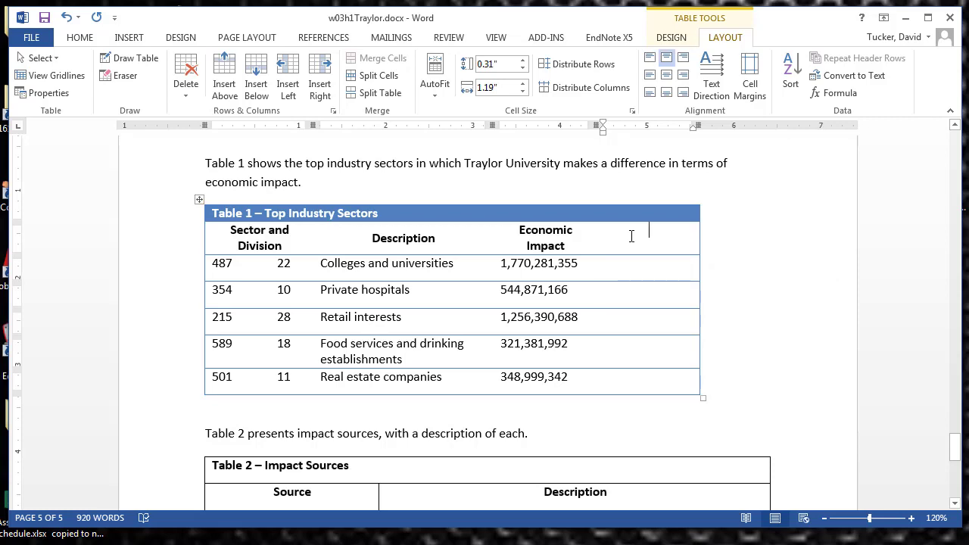
type("Perc")
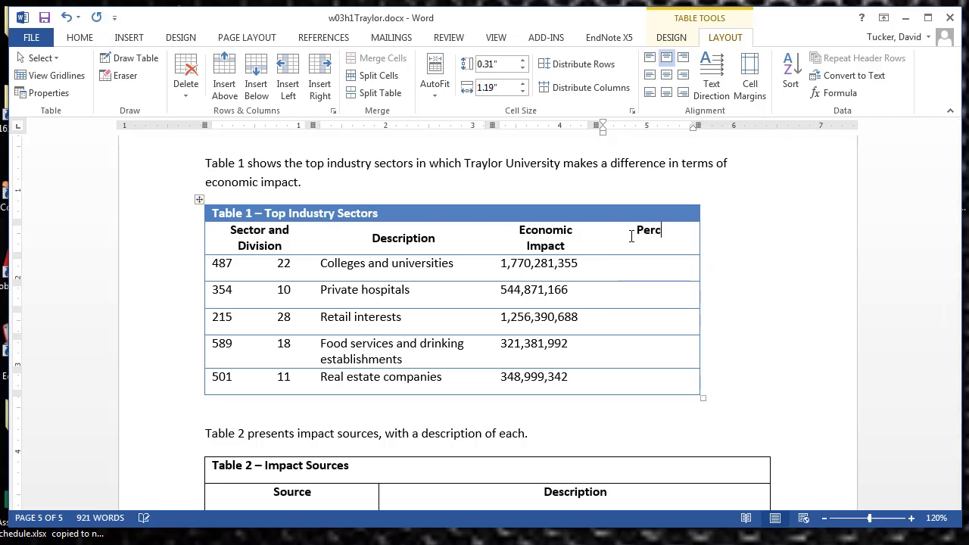
type("entage of ")
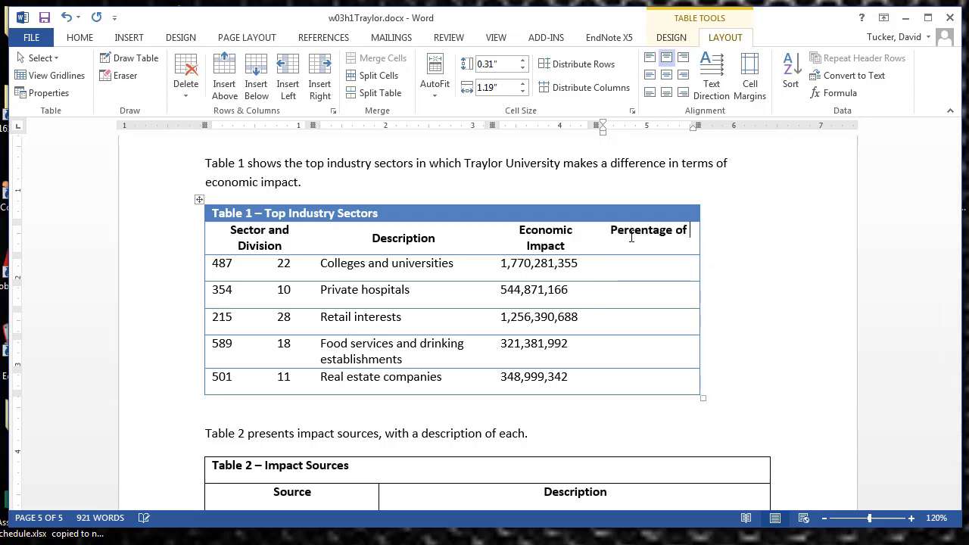
type("Total")
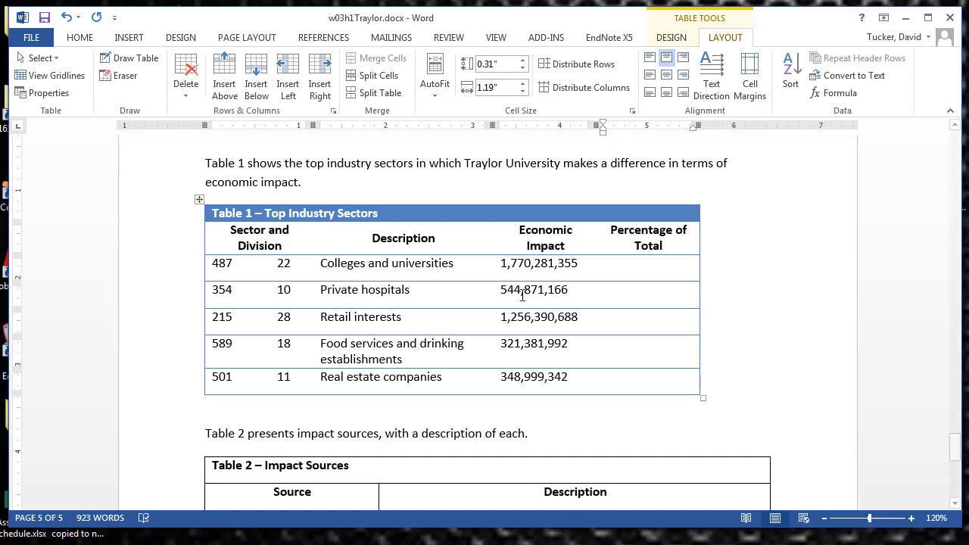
- Insert a new row below the Real estate companies row of Table 1 and place the cursor in its Description cell
left_click(388, 383)
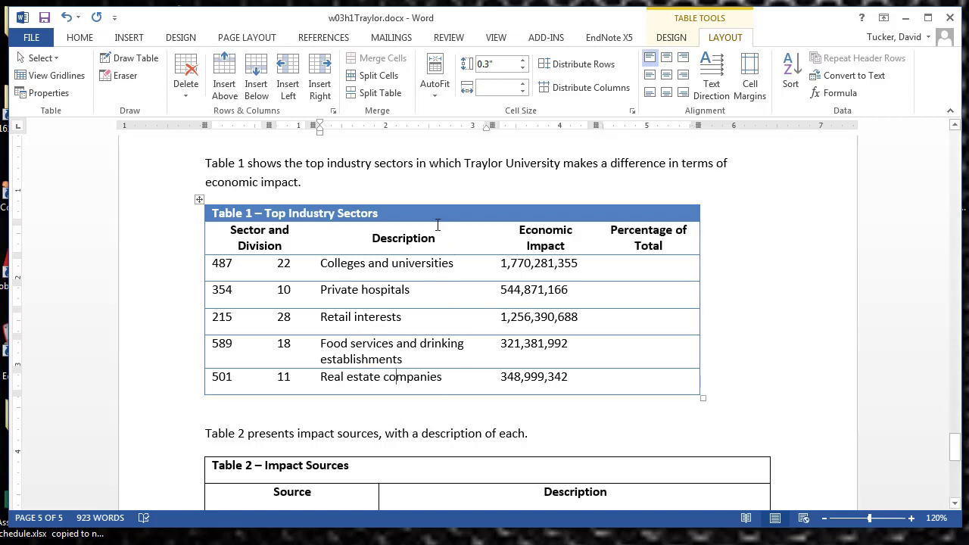
left_click(255, 89)
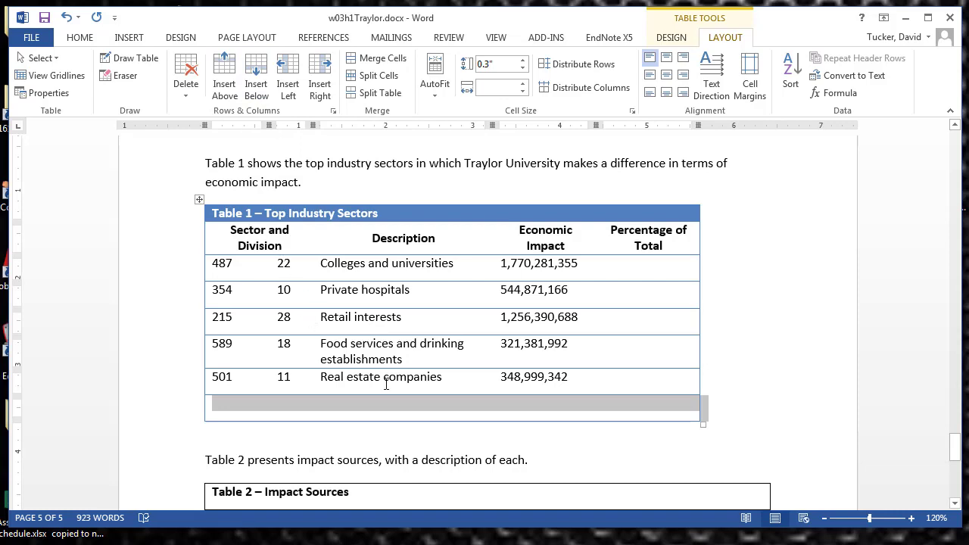
left_click(409, 406)
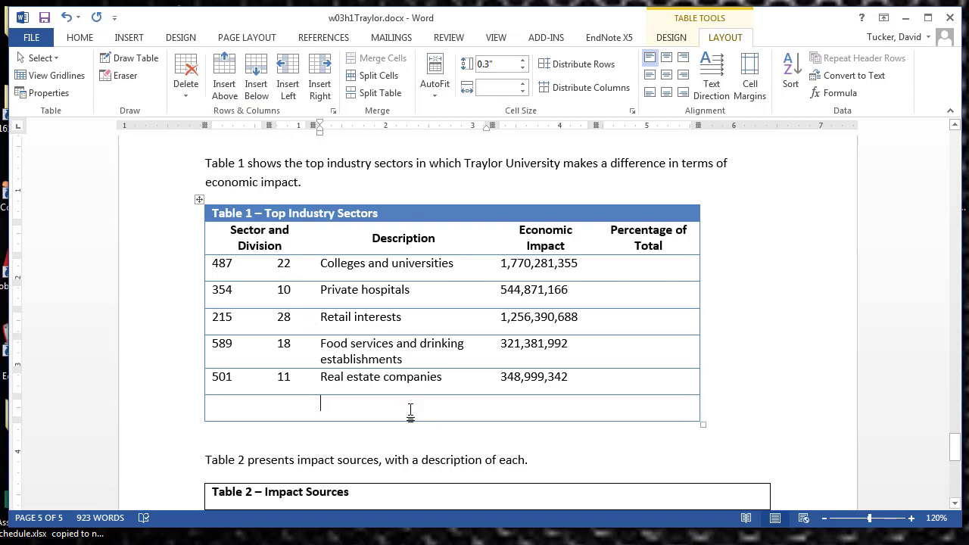
- Enter "Total" in the Description cell of Table 1's bottom row and align it center right
type("Total")
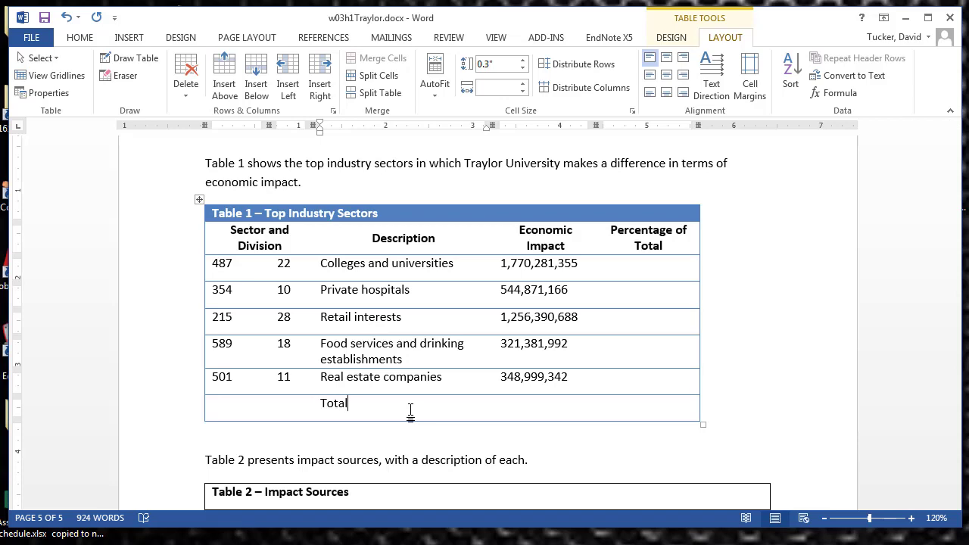
left_click(683, 76)
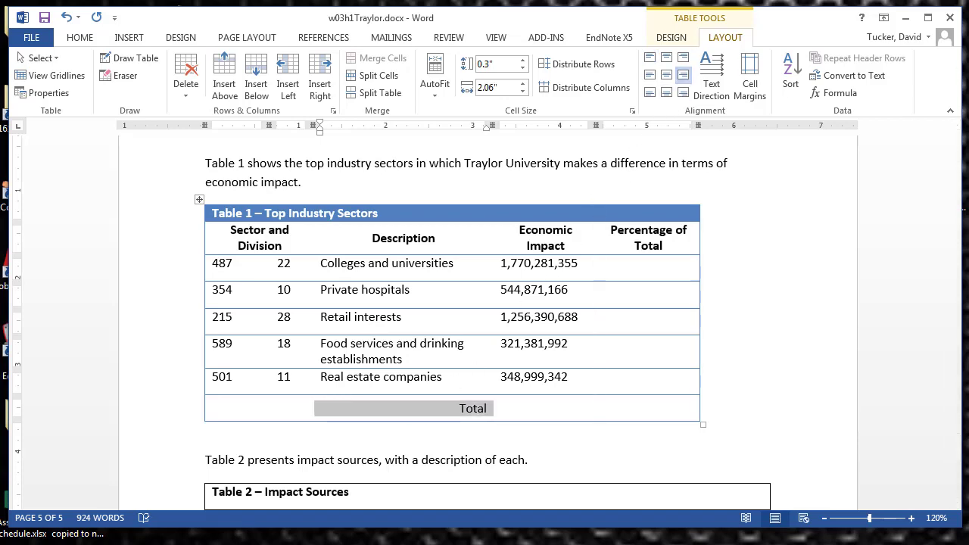
left_click(661, 266)
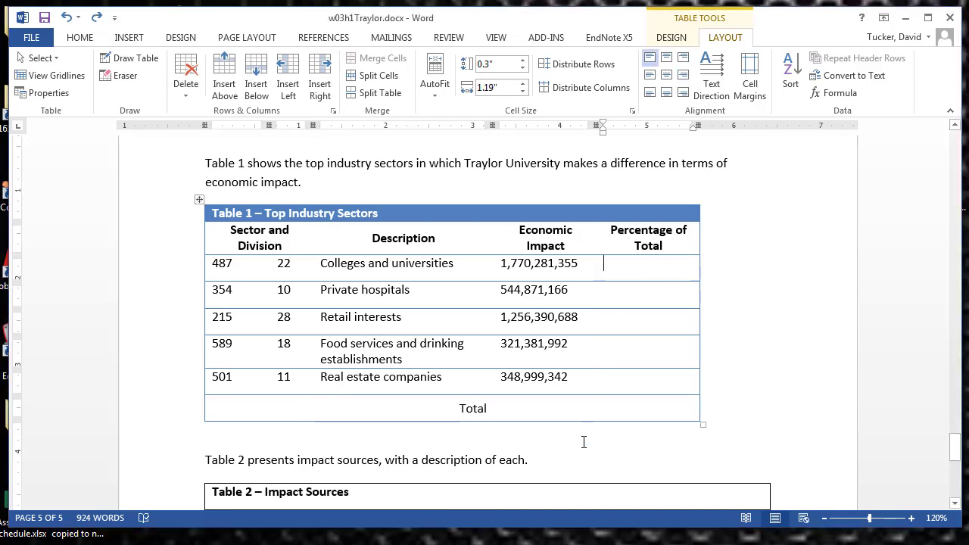
- Insert the formula =SUM(ABOVE) with number format #,##0.00 in the Economic Impact cell of the Total row
left_click(544, 410)
left_click(840, 94)
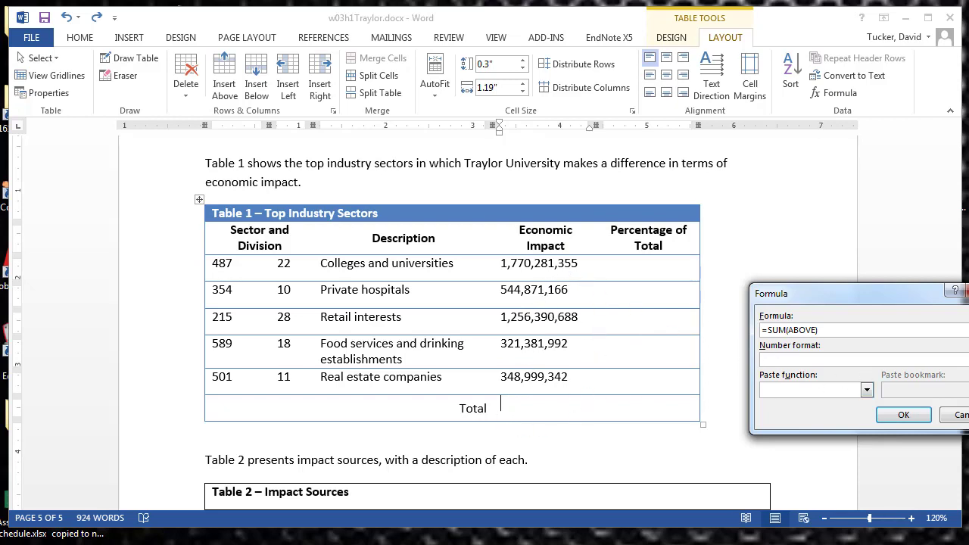
left_click(968, 360)
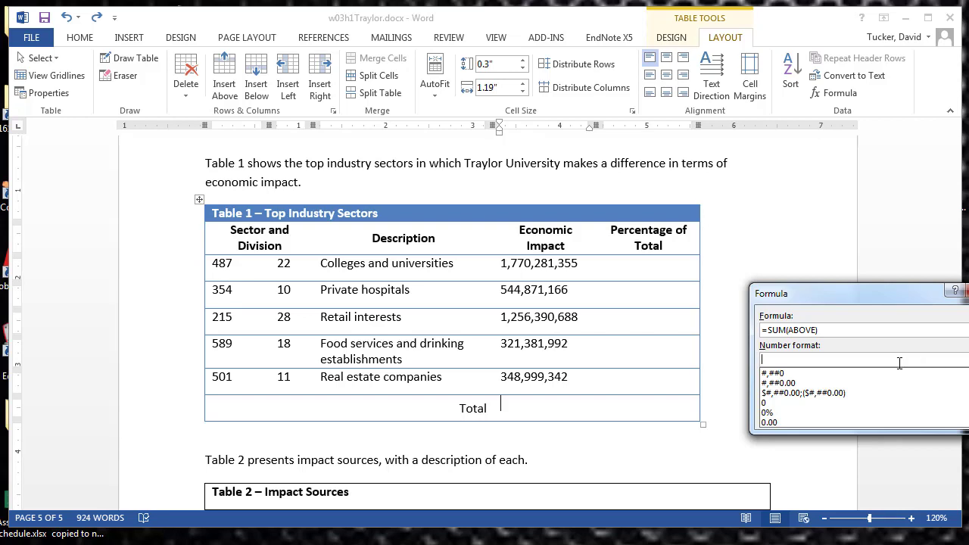
left_click(777, 383)
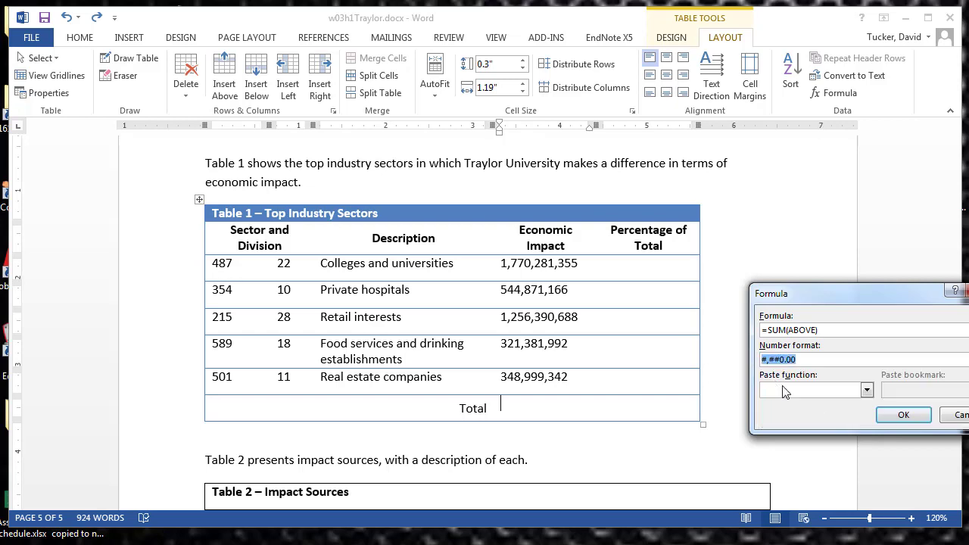
left_click(905, 421)
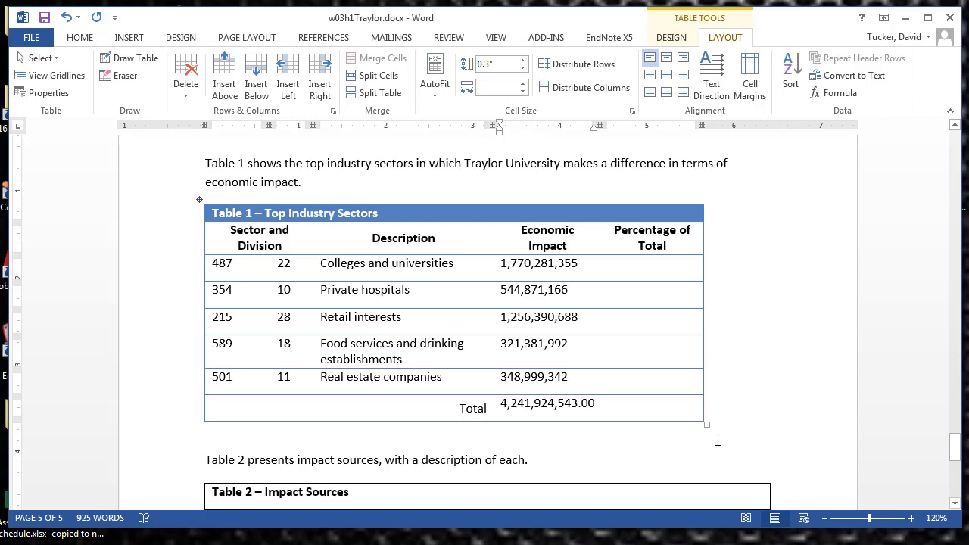
- Change the number format of the Economic Impact total's formula to #,##0
left_click(548, 407)
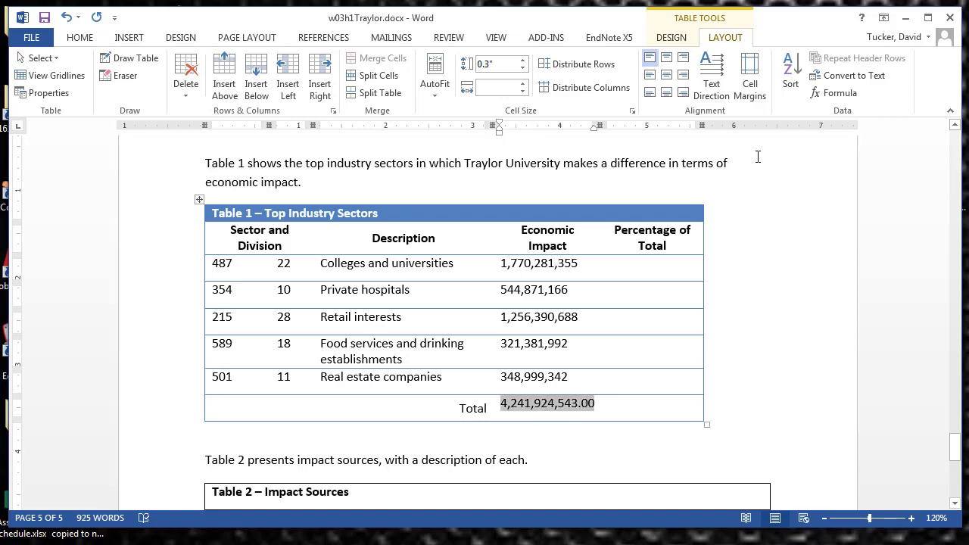
left_click(836, 93)
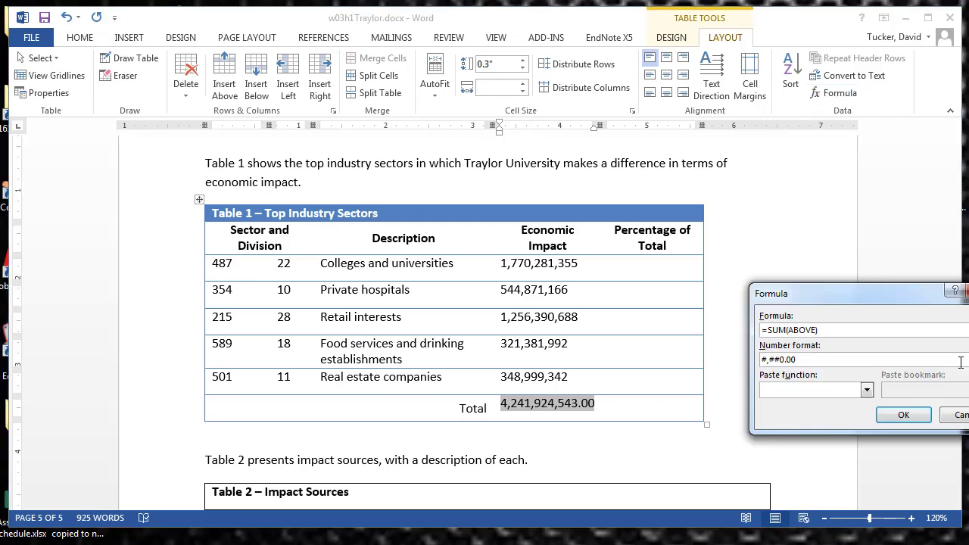
left_click(880, 369)
left_click(905, 415)
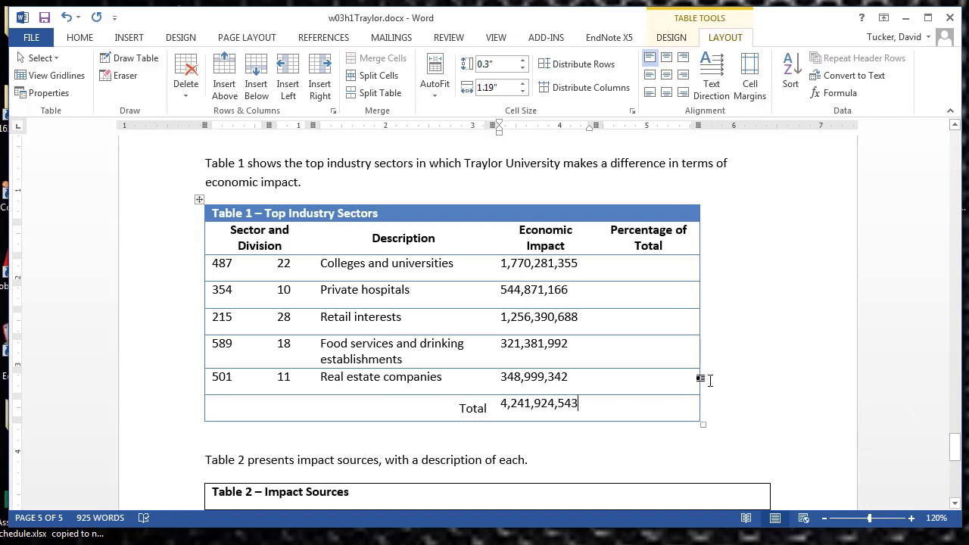
- Insert the formula =d3/d8*100 with number format #,##0.00 in the Percentage of Total cell for Colleges and universities
left_click(652, 264)
left_click(835, 94)
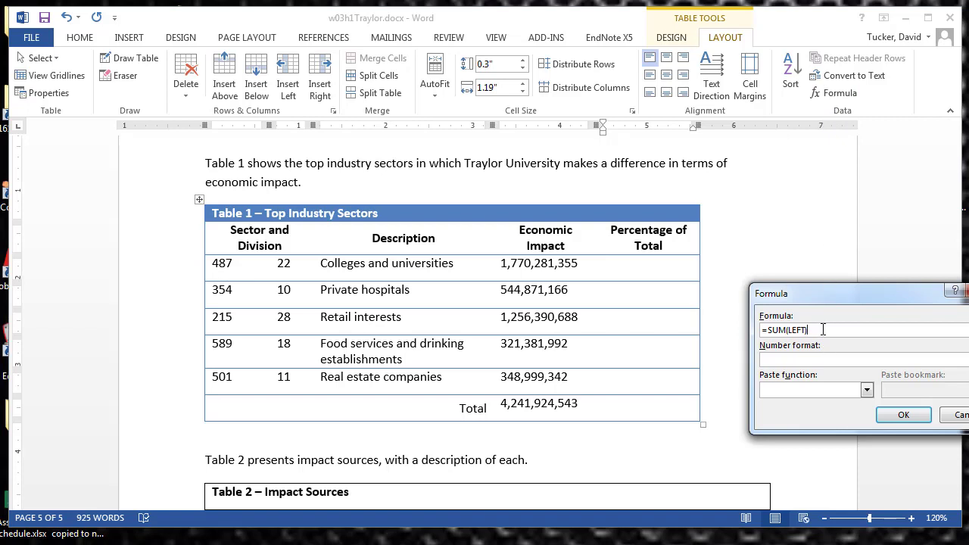
left_click_drag(769, 330, 846, 330)
type("d3/d8*100")
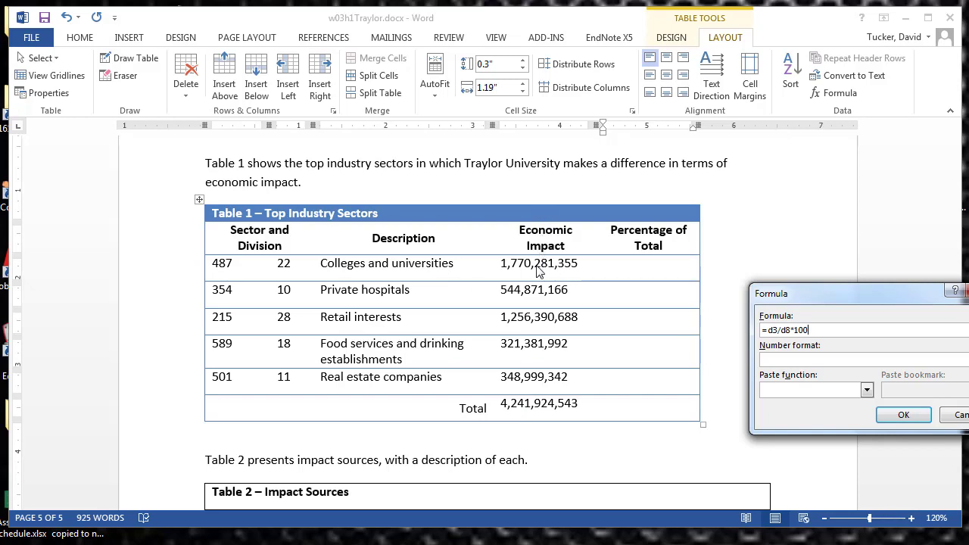
left_click(968, 359)
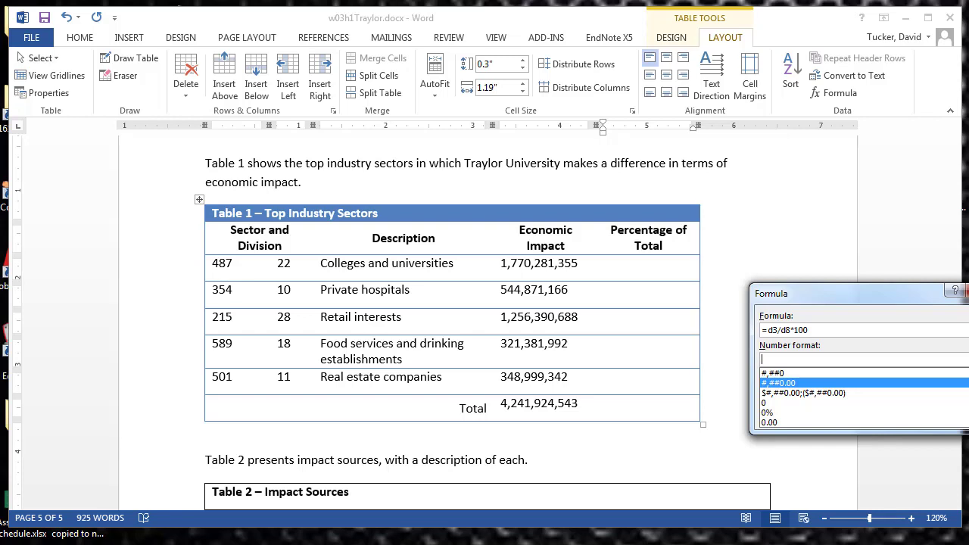
left_click(968, 382)
left_click(922, 420)
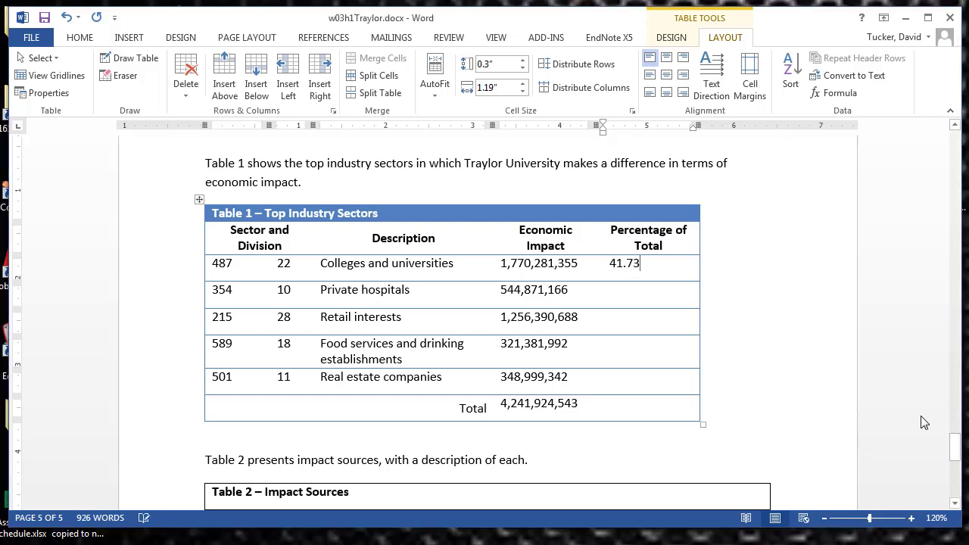
- Change the number format of the Colleges and universities percentage formula to 0.00%
left_click(622, 263)
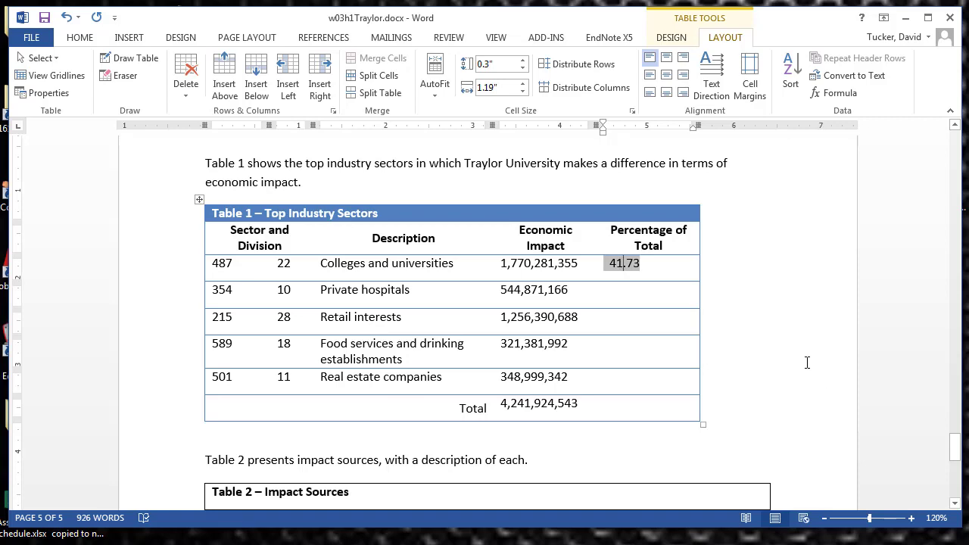
left_click(838, 93)
left_click(968, 359)
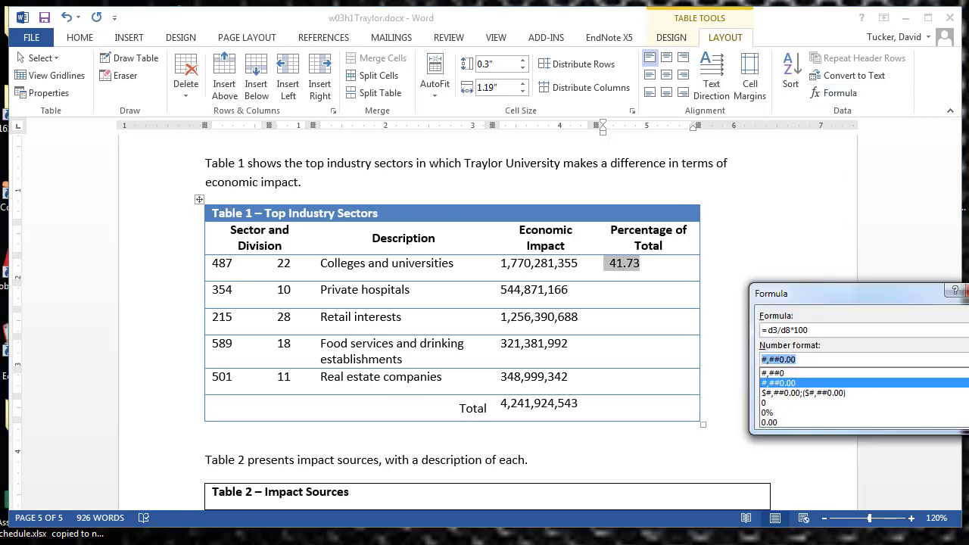
scroll(965, 395, "down", 1)
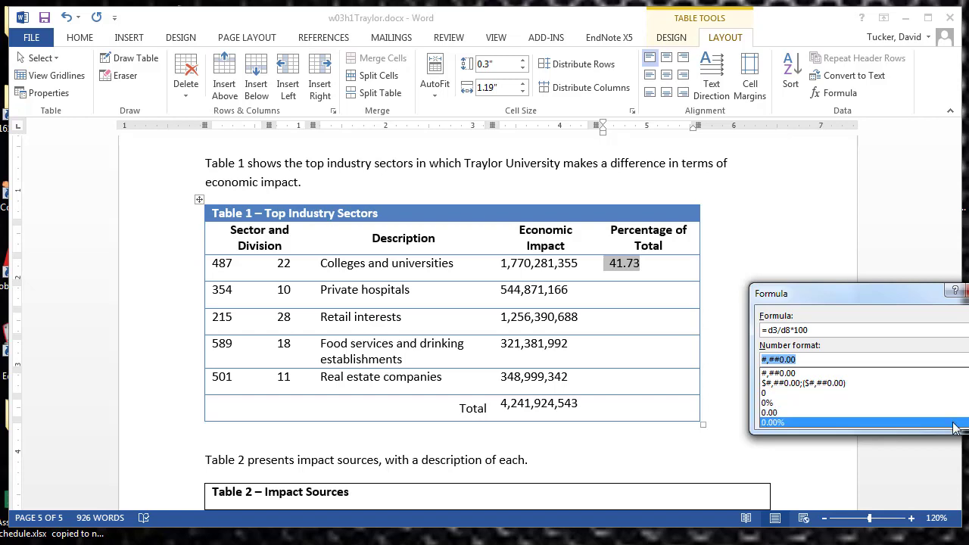
left_click(955, 422)
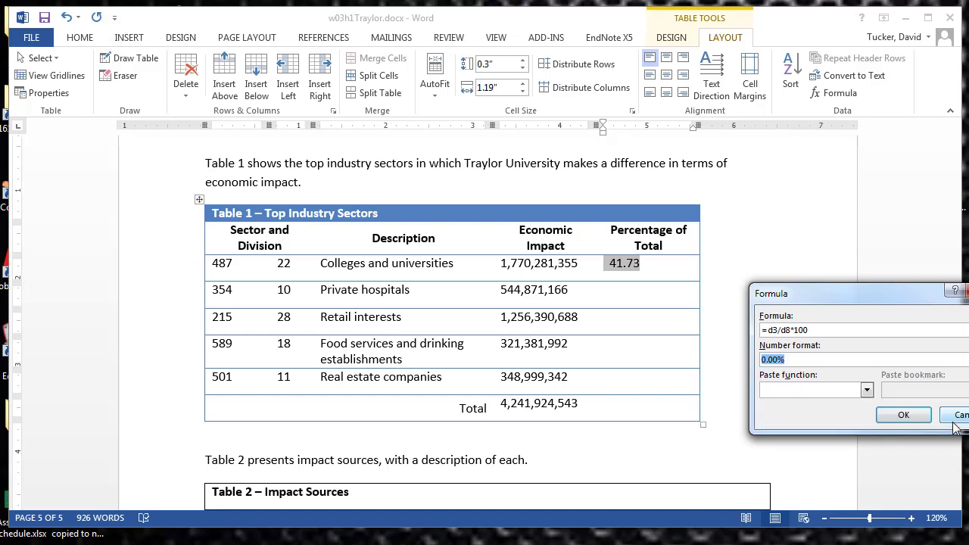
left_click(903, 418)
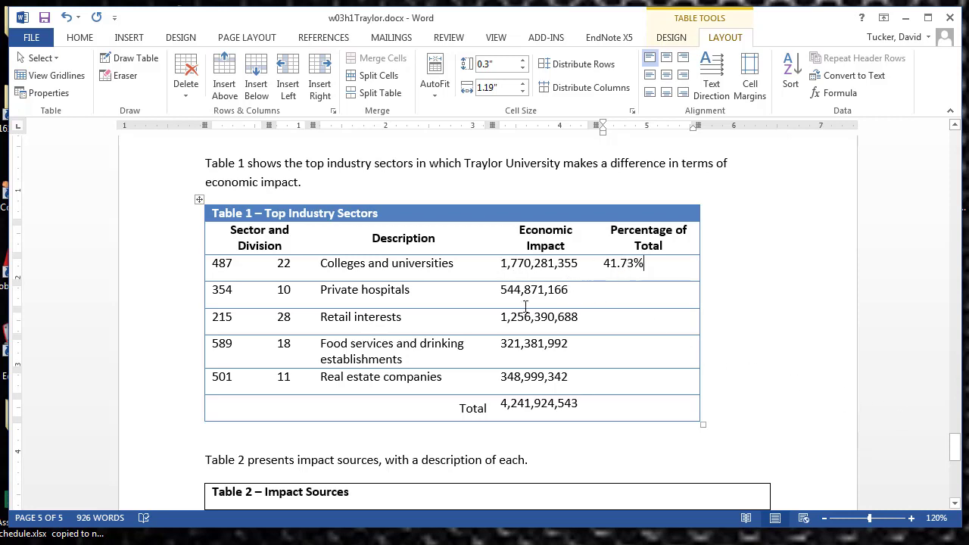
double_click(610, 265)
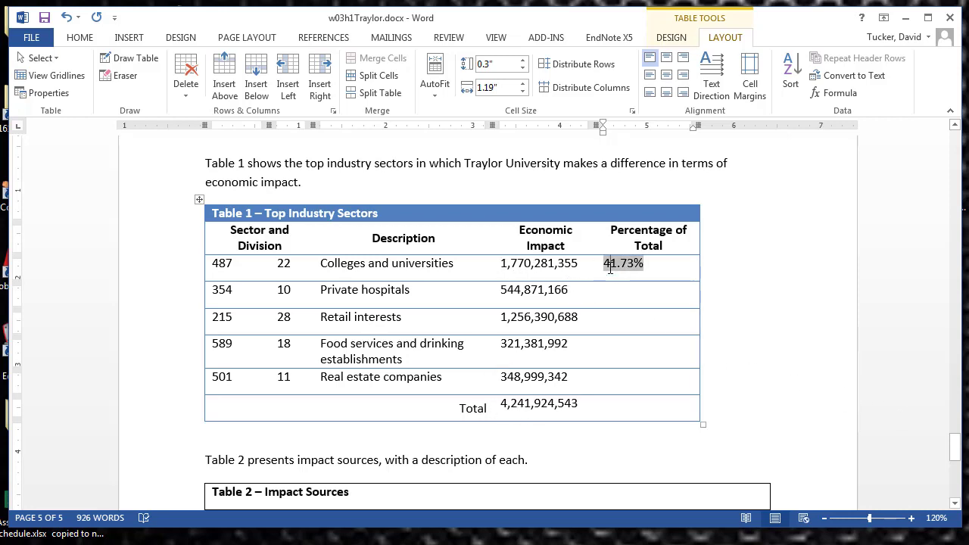
left_click(624, 290)
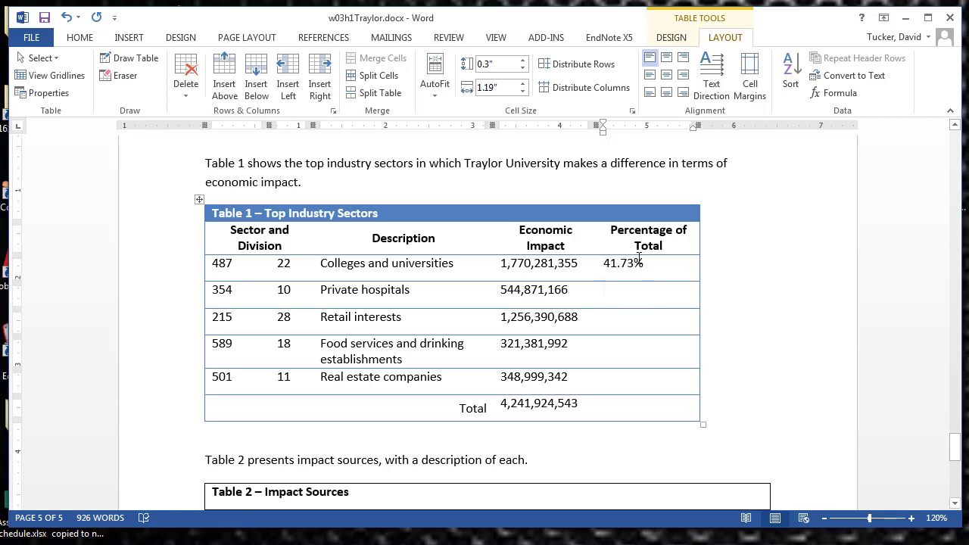
left_click(835, 94)
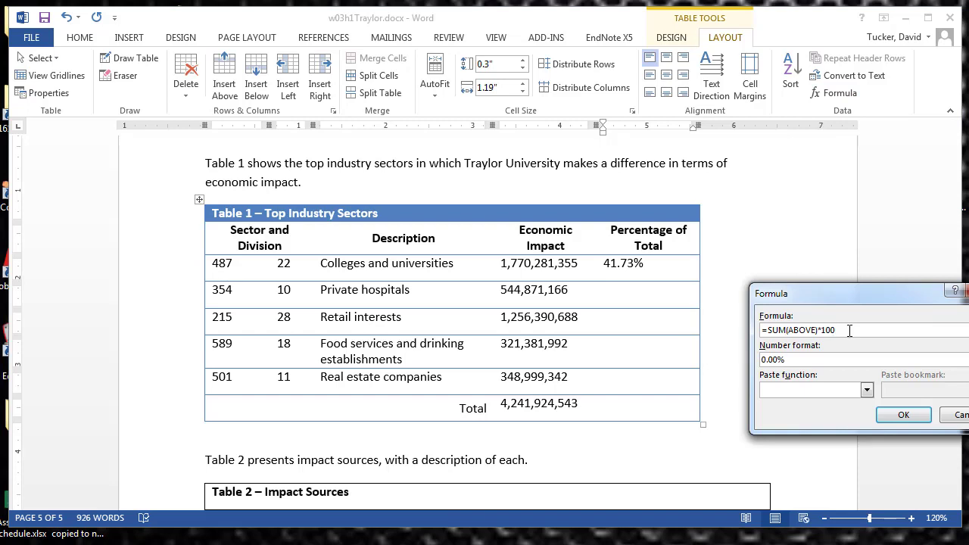
left_click(904, 415)
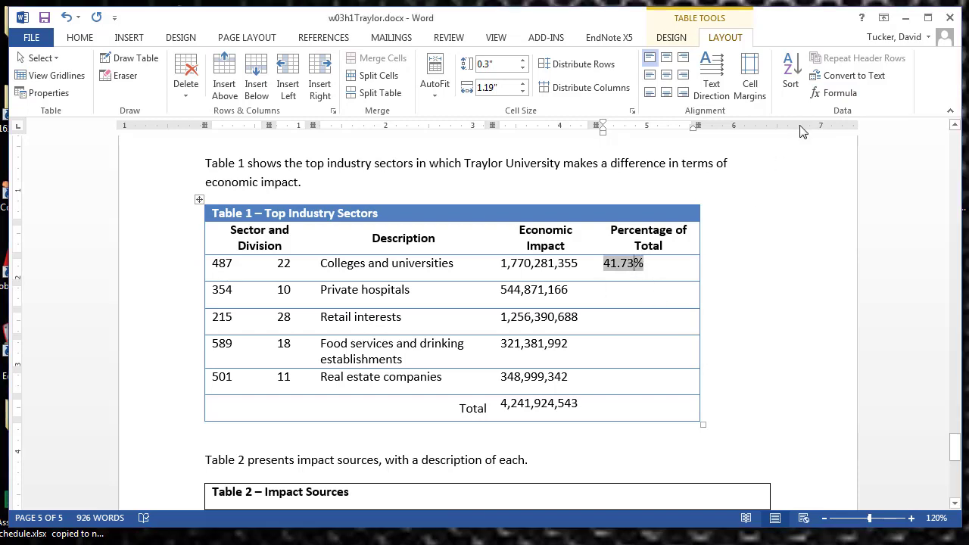
- Copy the formula text =d3/d8*100 from the Colleges and universities percentage and leave that formula as it is
left_click(835, 94)
left_click_drag(829, 329, 668, 327)
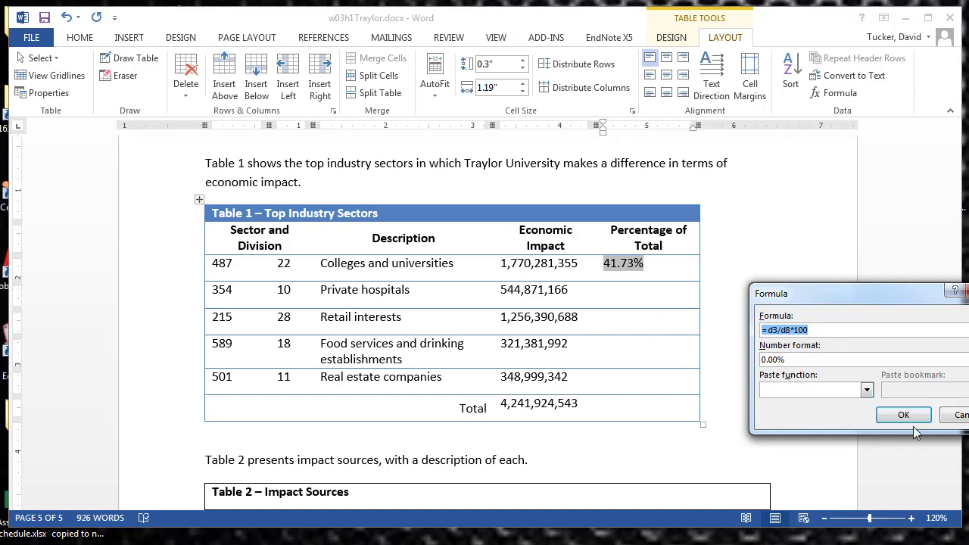
left_click(964, 421)
- Insert the formula =d4/d8*100 with number format 0.00% in the Percentage of Total cell for Private hospitals, reusing the copied formula
left_click(653, 292)
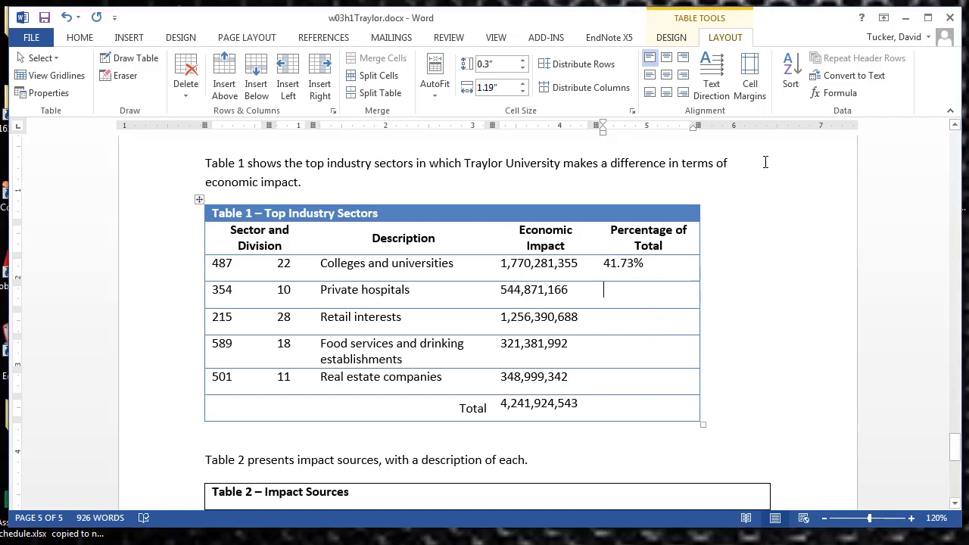
left_click(835, 94)
left_click_drag(848, 331, 631, 310)
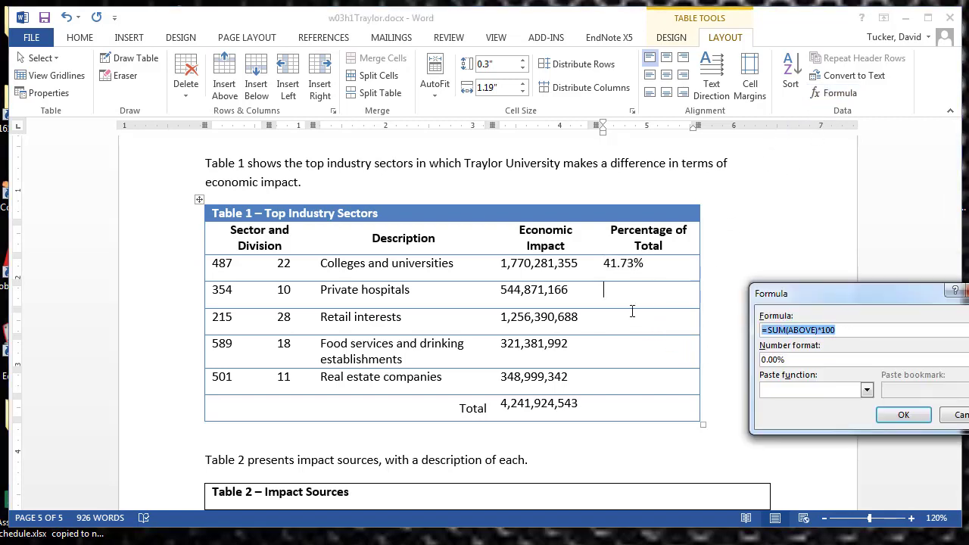
type("=d3/d8*100")
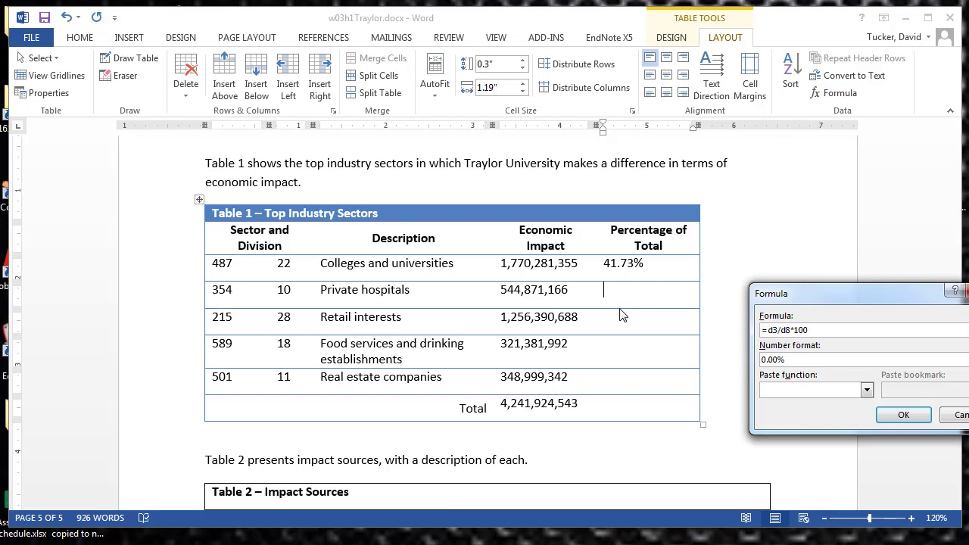
left_click(778, 330)
key("BackSpace")
type("4")
left_click(904, 416)
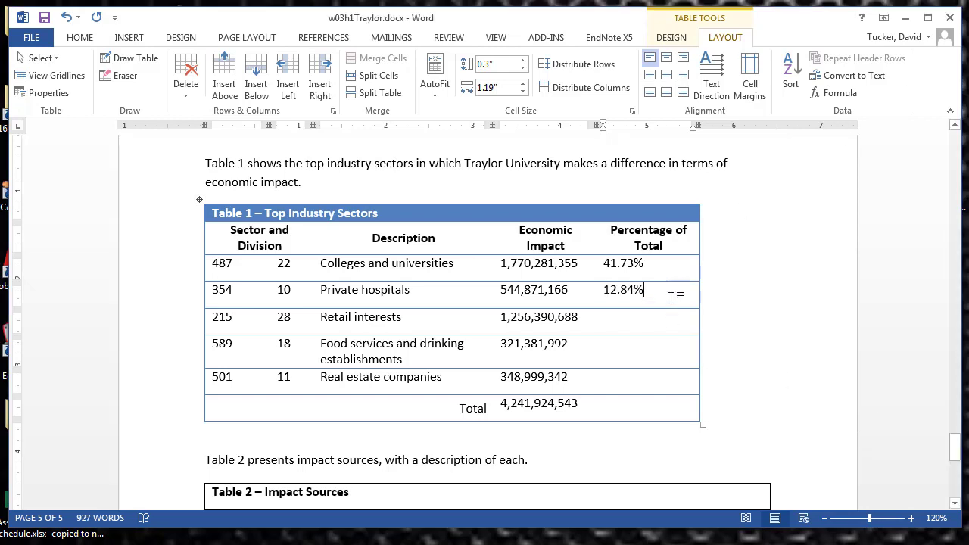
- Insert the formula =d5/d8*100 with number format 0.00% in the Percentage of Total cell for Retail interests, reusing the copied formula
left_click(634, 321)
left_click(835, 97)
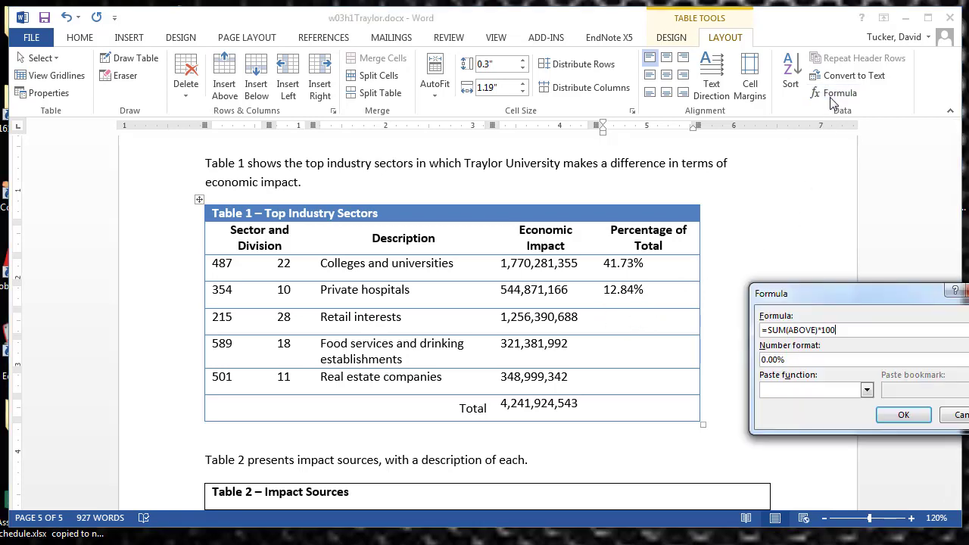
left_click_drag(848, 331, 697, 317)
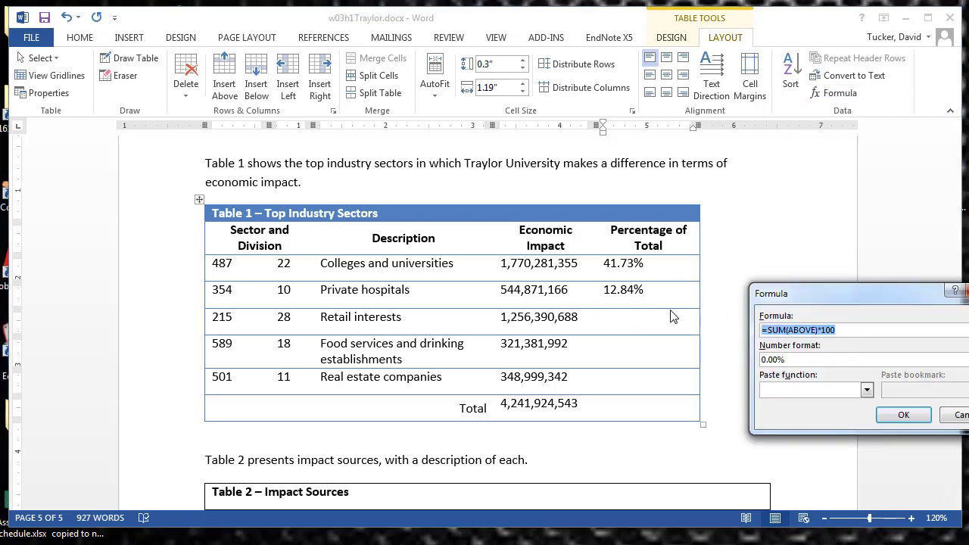
type("=d3/d8*100")
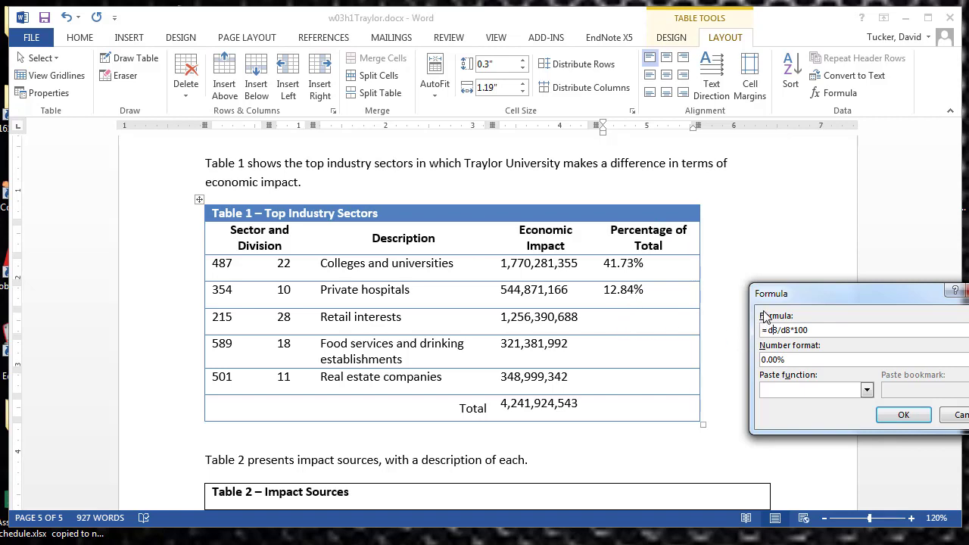
key("BackSpace")
type("5")
left_click(903, 414)
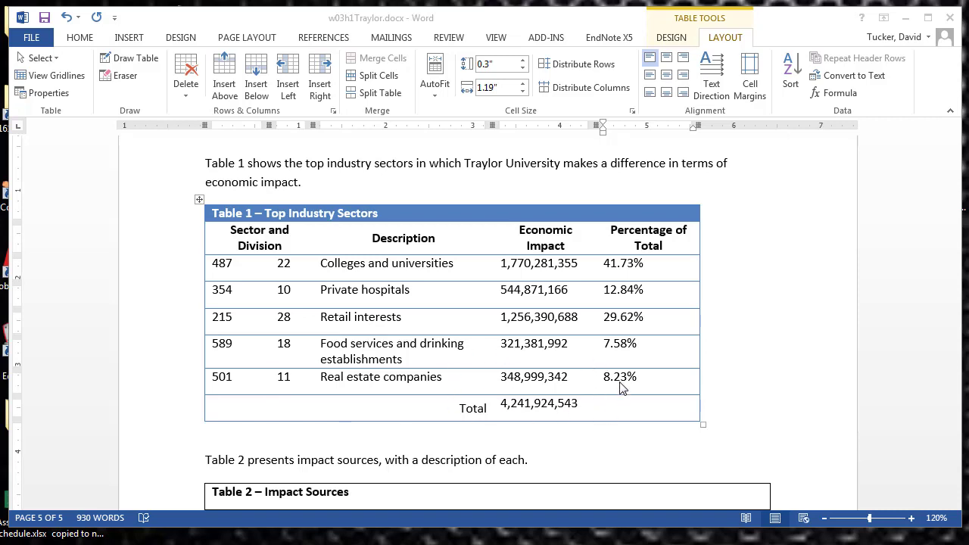
- Align the five percentages in Table 1's Percentage of Total column top center in their cells
left_click(626, 264)
left_click_drag(607, 264, 655, 387)
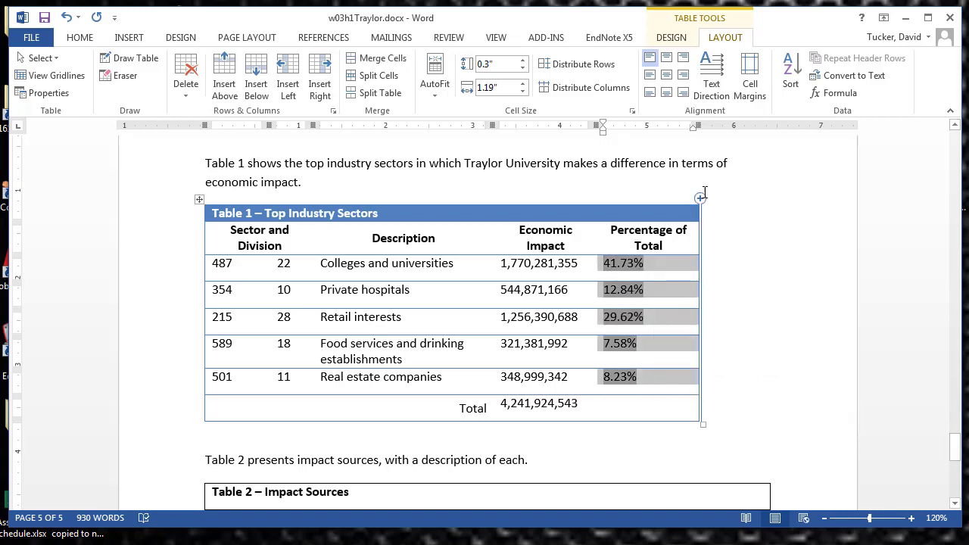
left_click(667, 75)
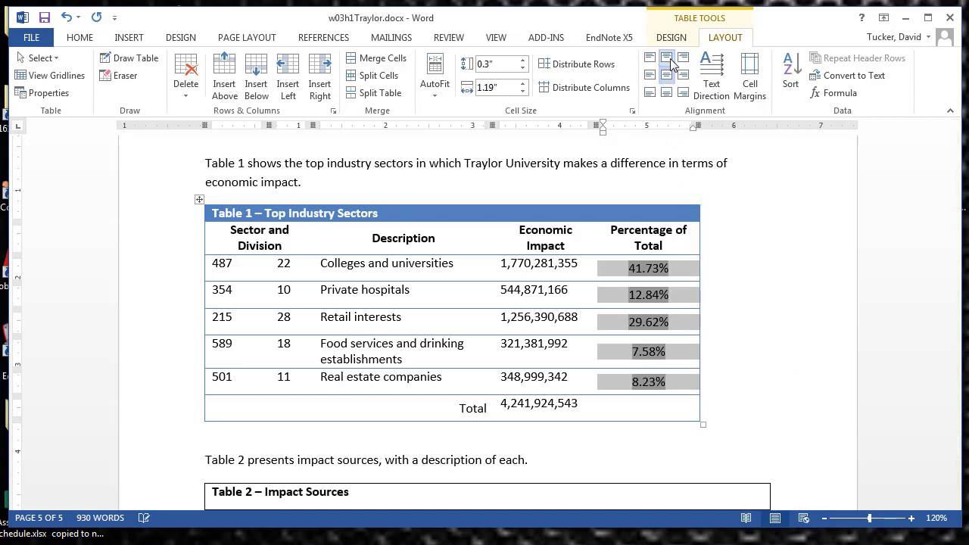
left_click(834, 439)
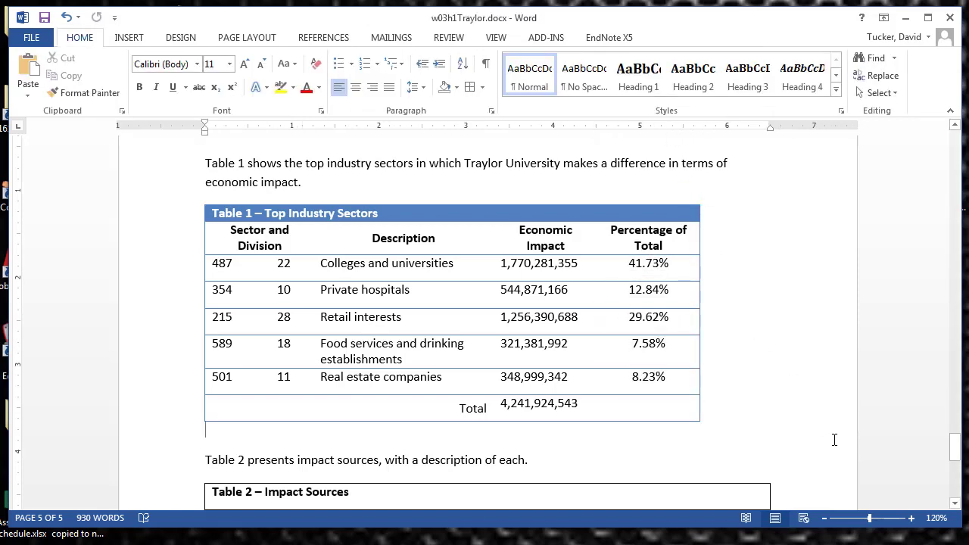
- Align the Economic Impact total in Table 1's Total row to the center of its cell, horizontally and vertically
double_click(536, 404)
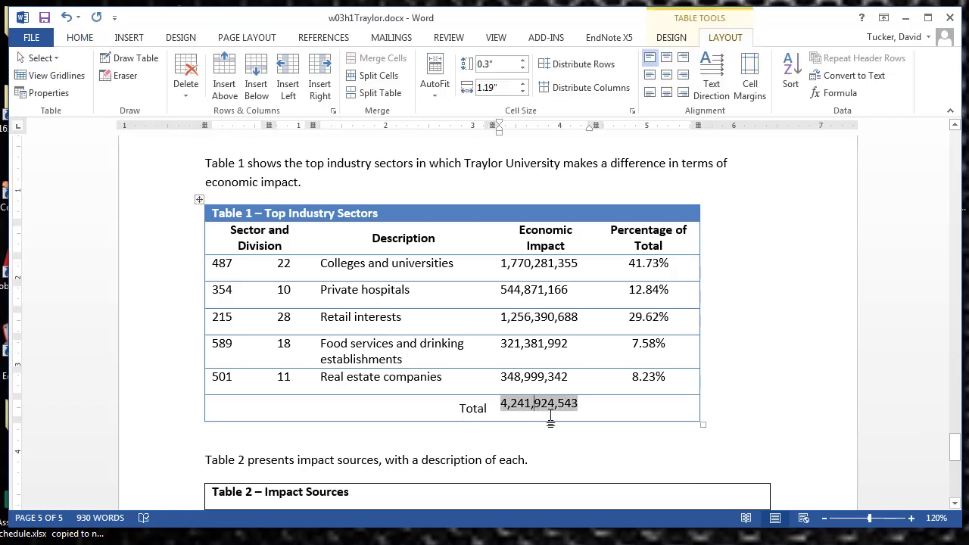
left_click(459, 408)
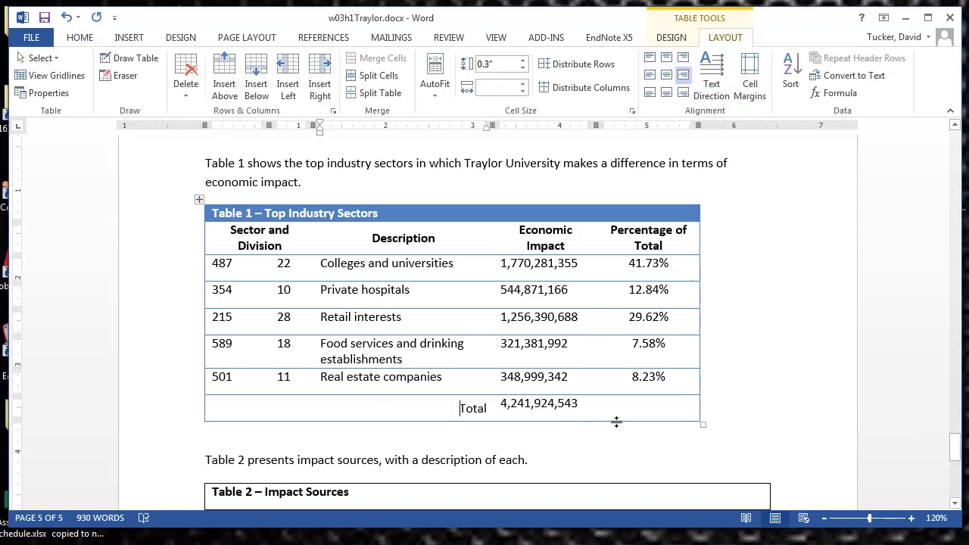
double_click(558, 402)
left_click(667, 75)
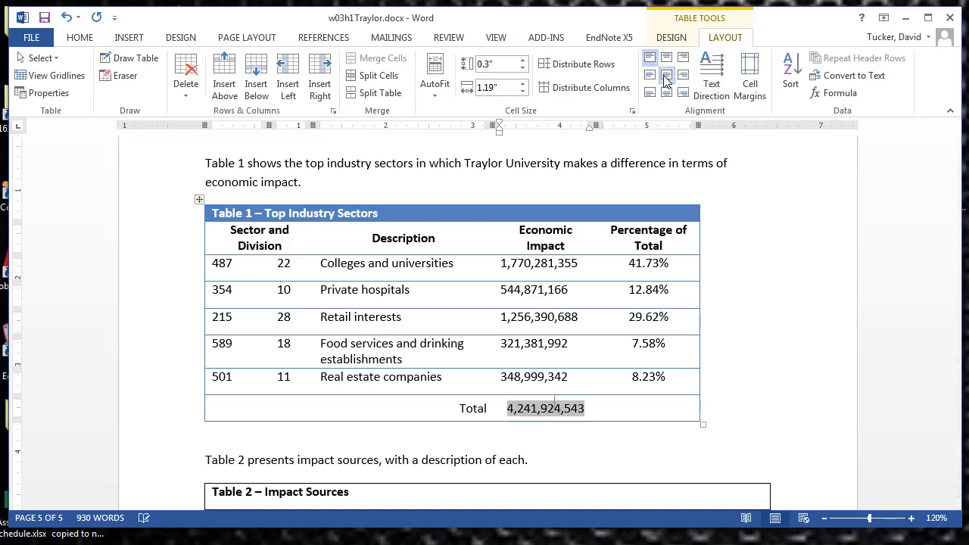
left_click(762, 315)
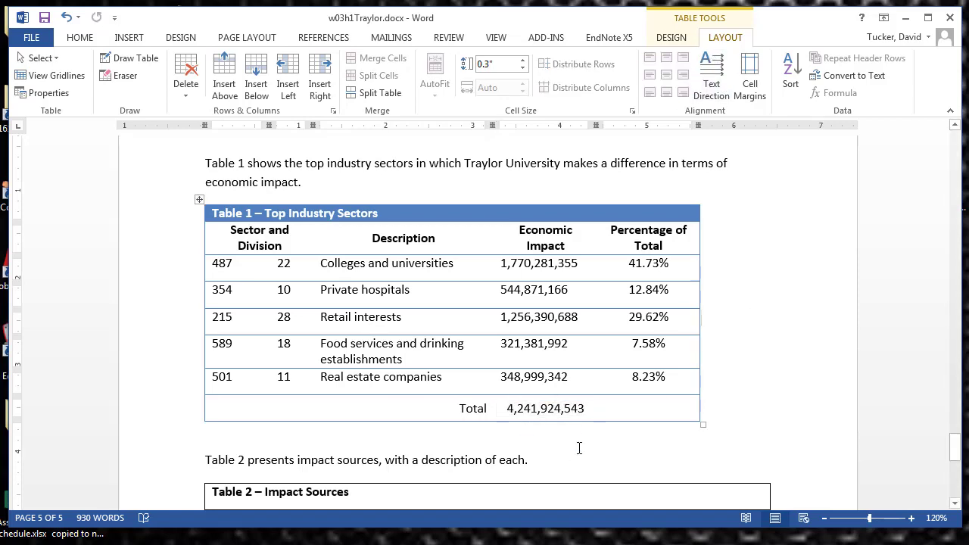
- Insert the caption "Table 1: Economic Impact by Industry" for the Top Industry Sectors table, positioned below the selected item
double_click(648, 263)
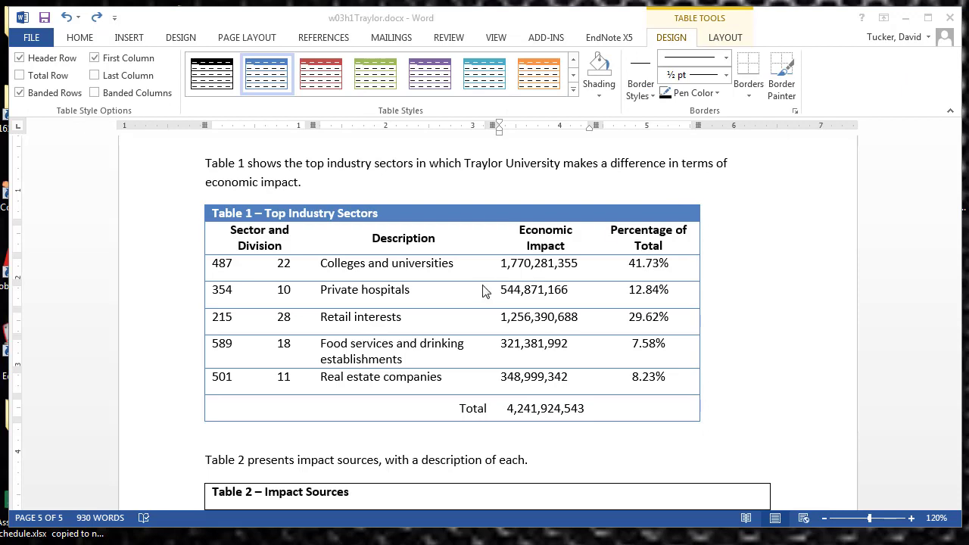
left_click(368, 269)
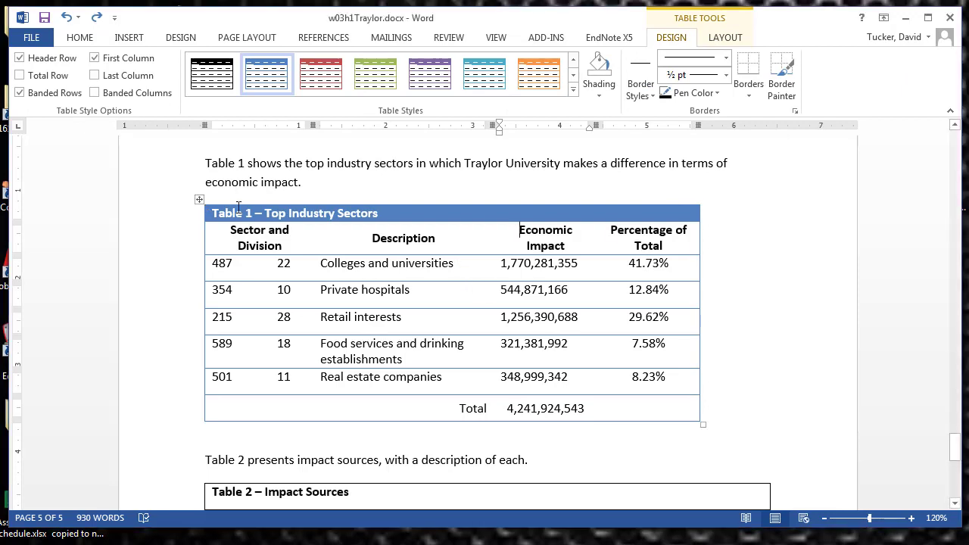
left_click(334, 41)
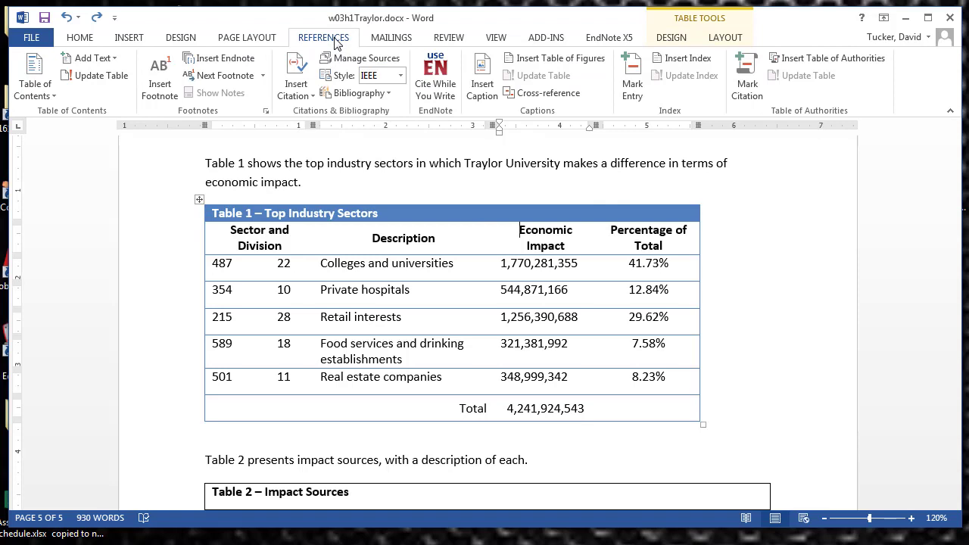
left_click(481, 89)
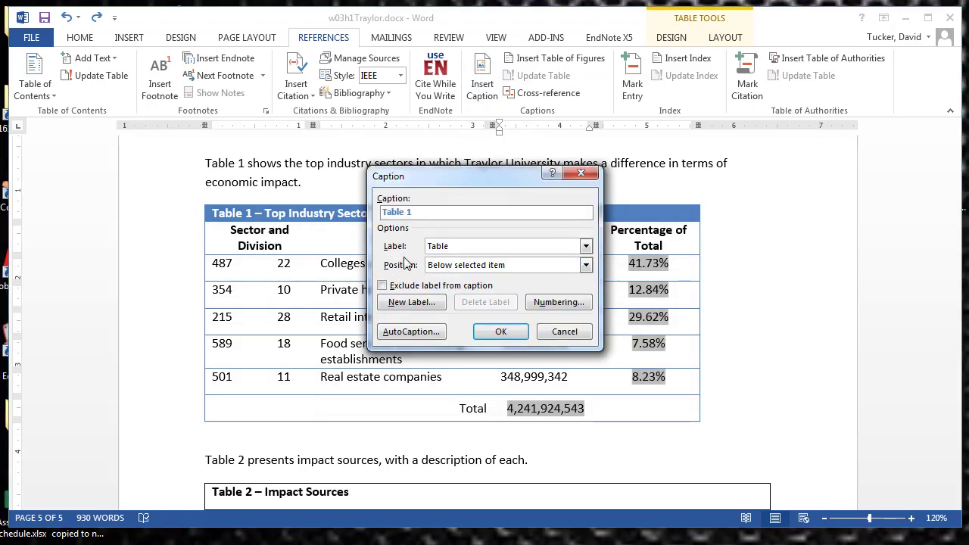
left_click(586, 265)
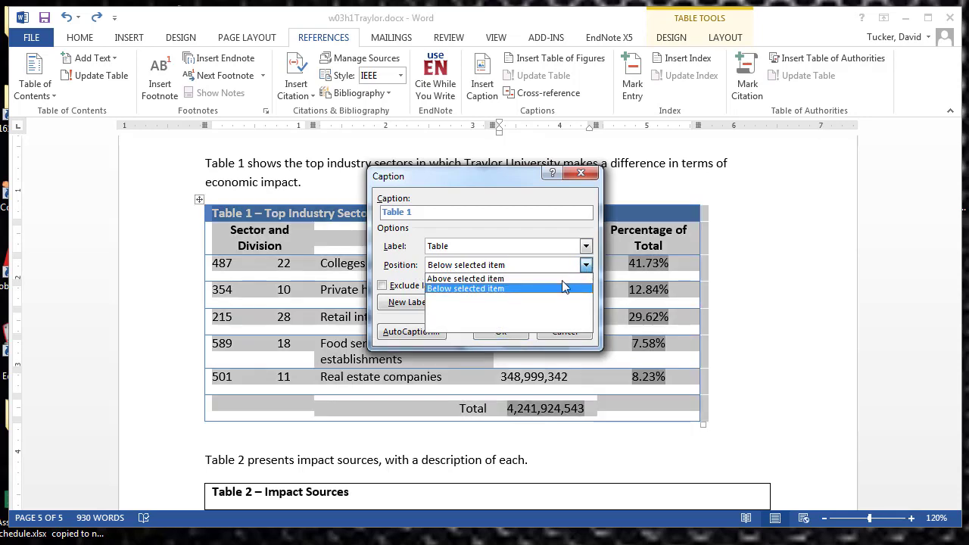
left_click(531, 286)
left_click(434, 214)
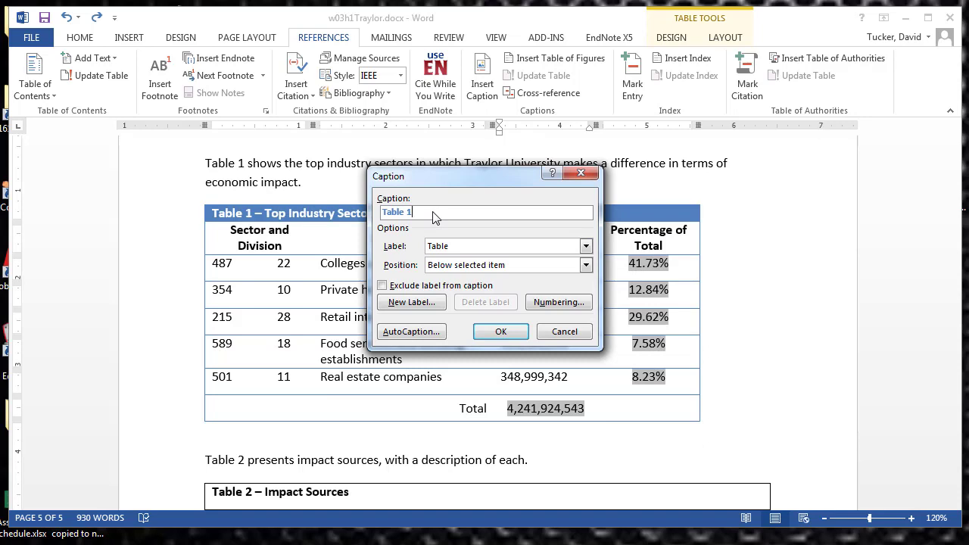
type(": Economic In")
type("pact by Industry")
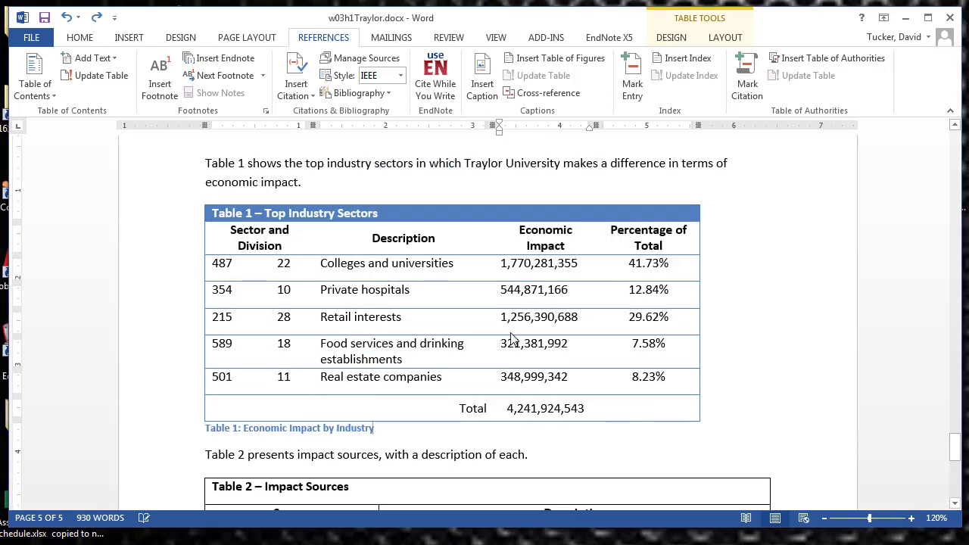
left_click(500, 332)
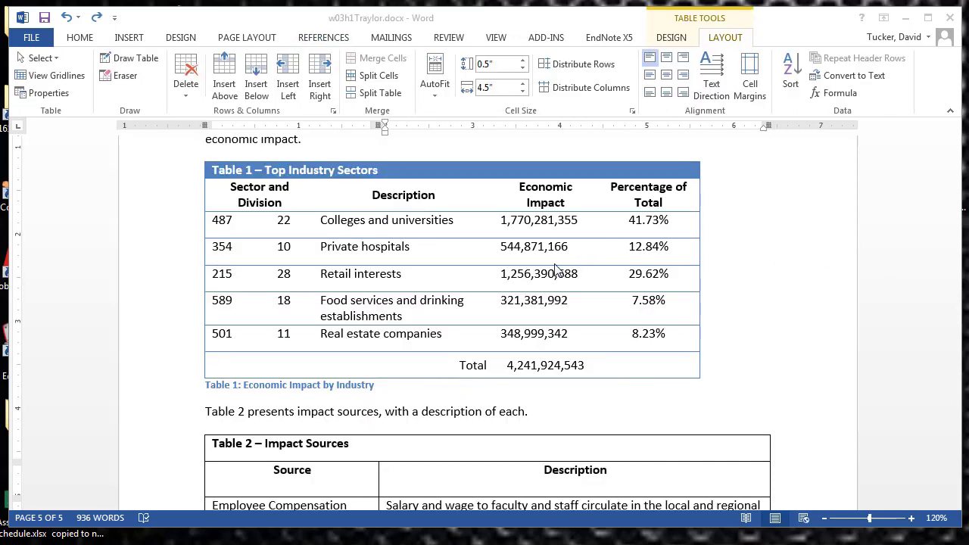
- Try sorting all of Table 2 by Column 1 as text with no header row, and undo the sort
scroll(548, 371, "down", 5)
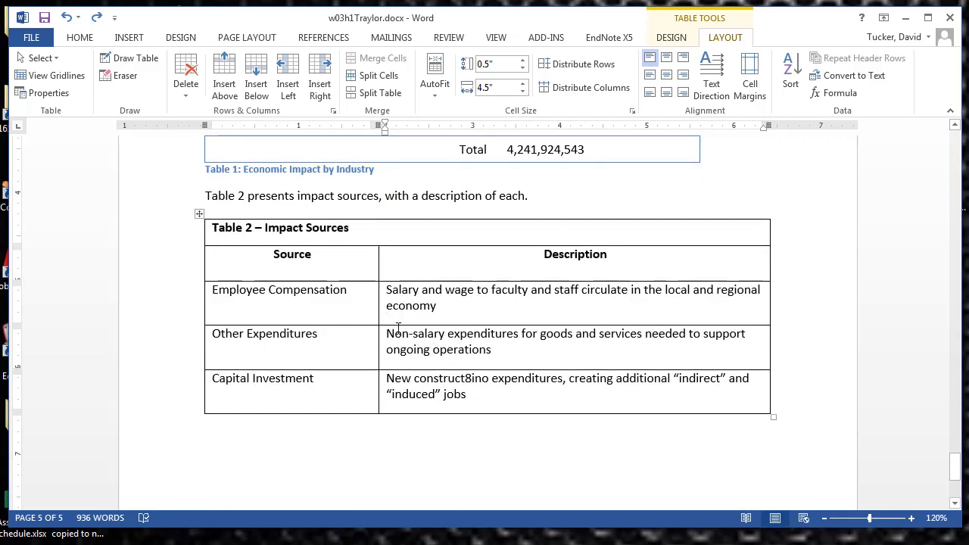
left_click(262, 265)
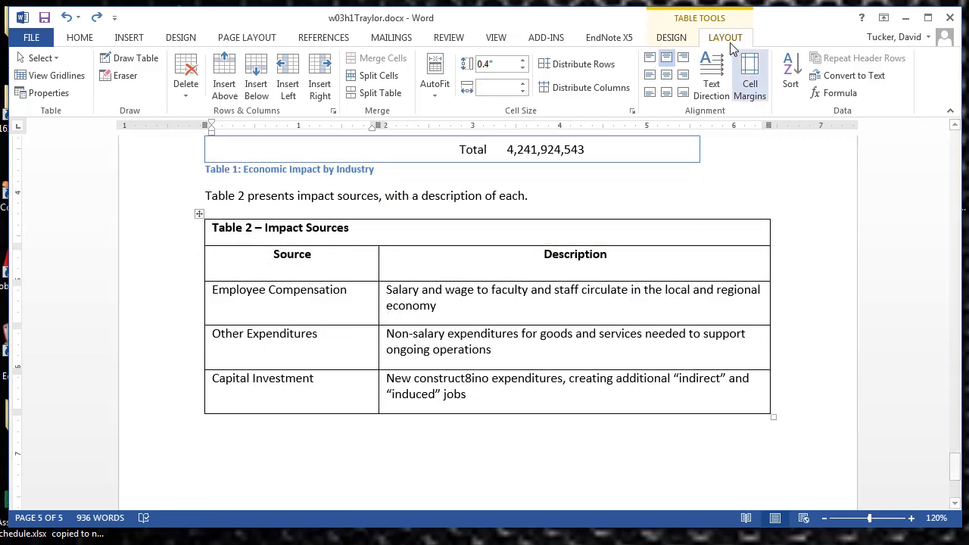
left_click(790, 72)
left_click_drag(501, 139, 905, 192)
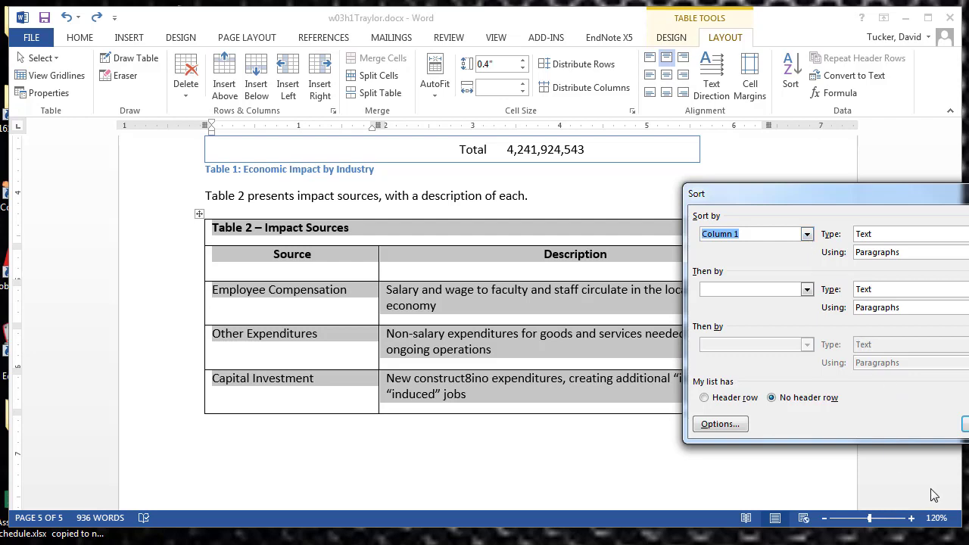
key("Return")
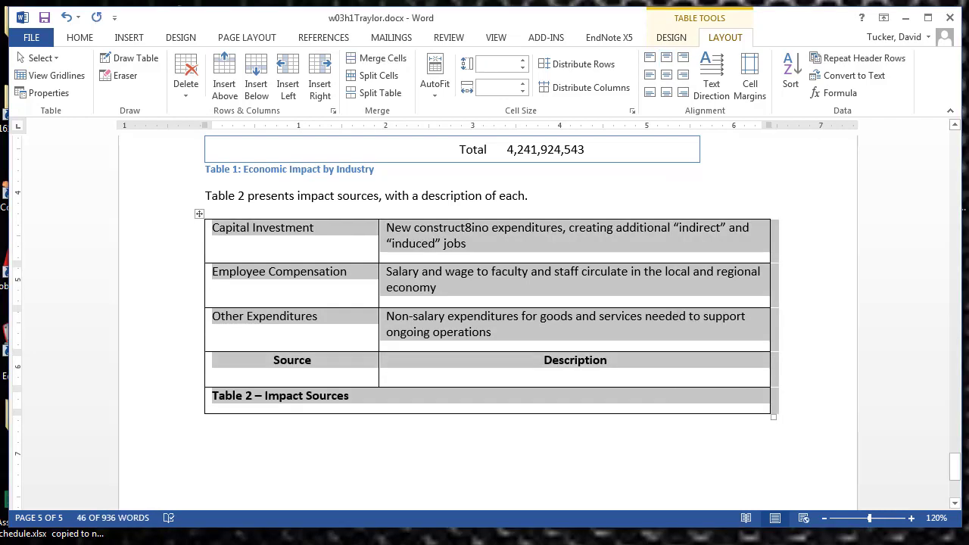
left_click(67, 17)
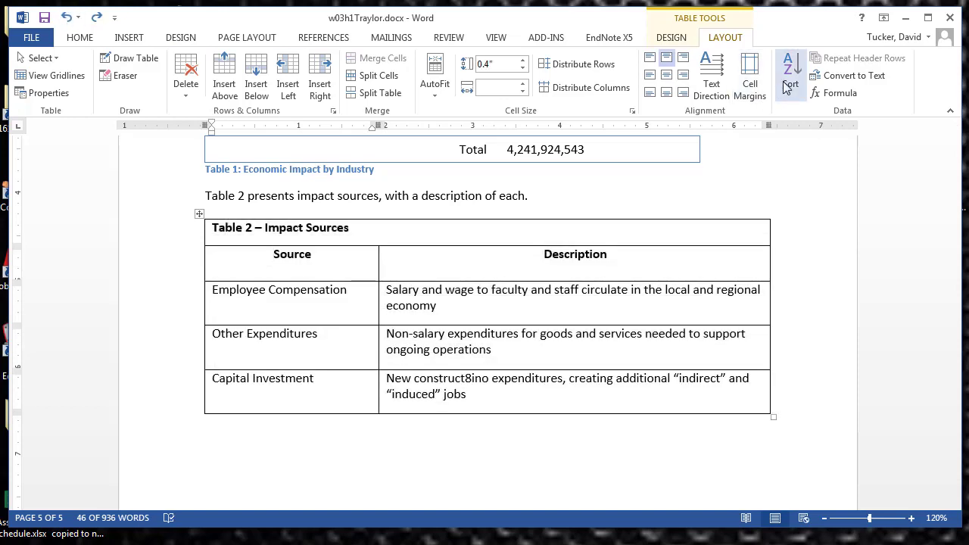
- Try sorting Table 2 by its first column with the Header row option, and undo the sort
left_click(787, 85)
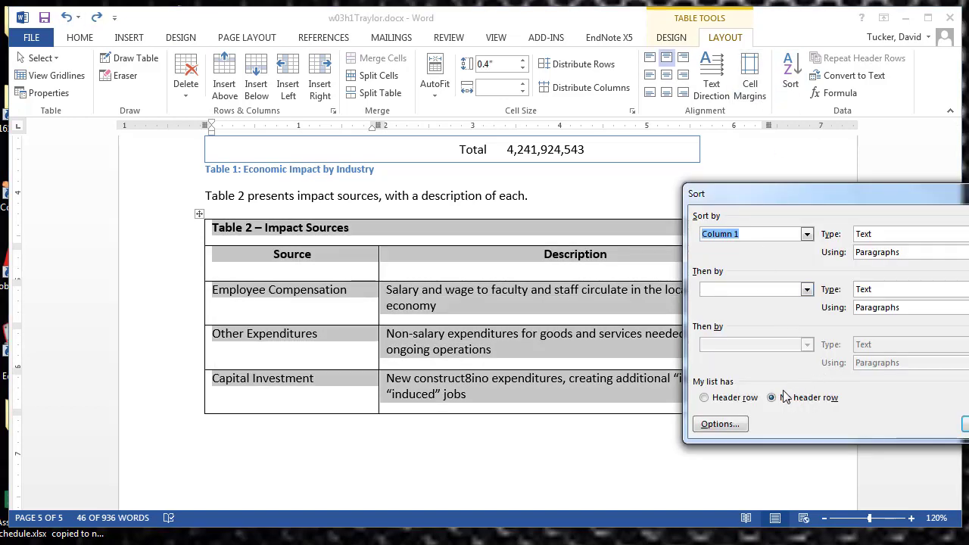
left_click(727, 398)
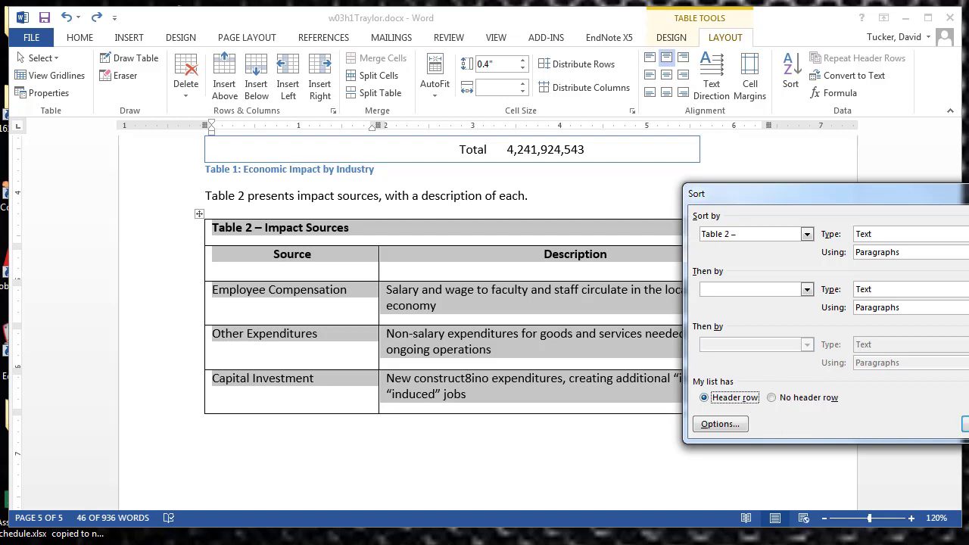
key("Return")
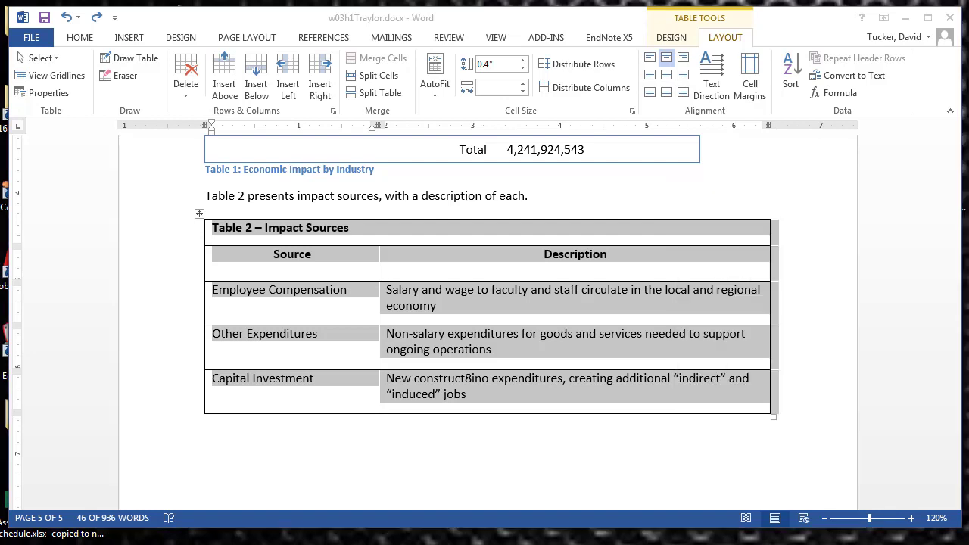
left_click(66, 21)
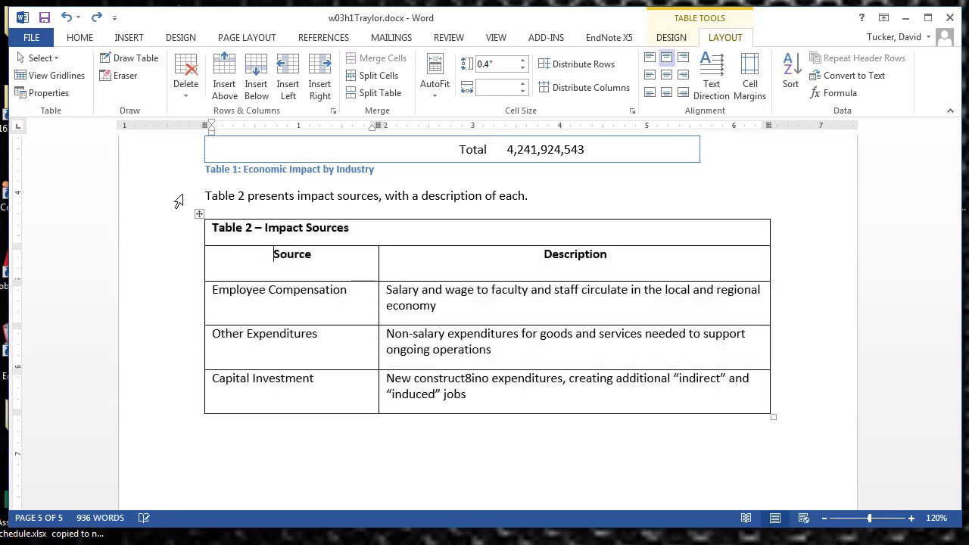
- Sort only the three data rows of Table 2 alphabetically by Column 1 as text, with no header row
left_click(210, 261)
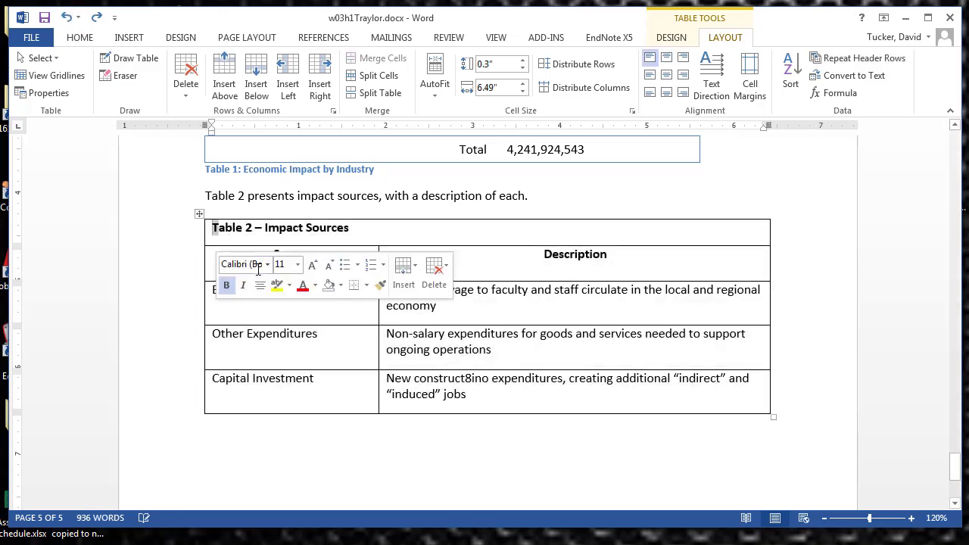
left_click(243, 339)
left_click_drag(215, 291, 556, 409)
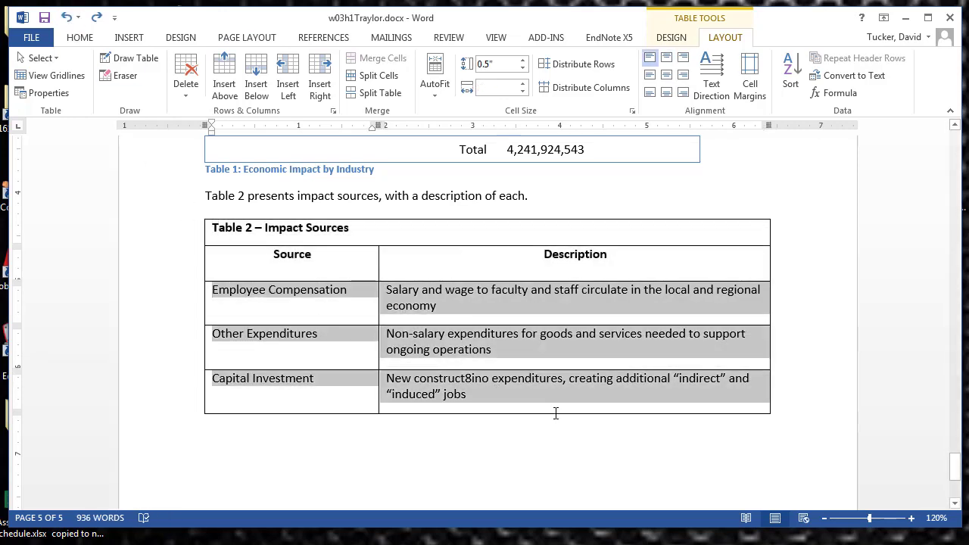
left_click(790, 83)
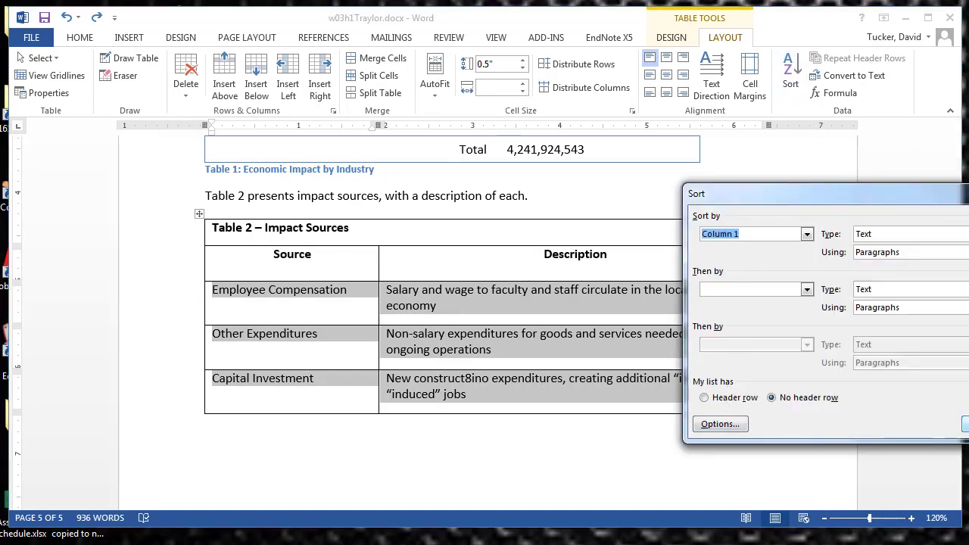
key("Return")
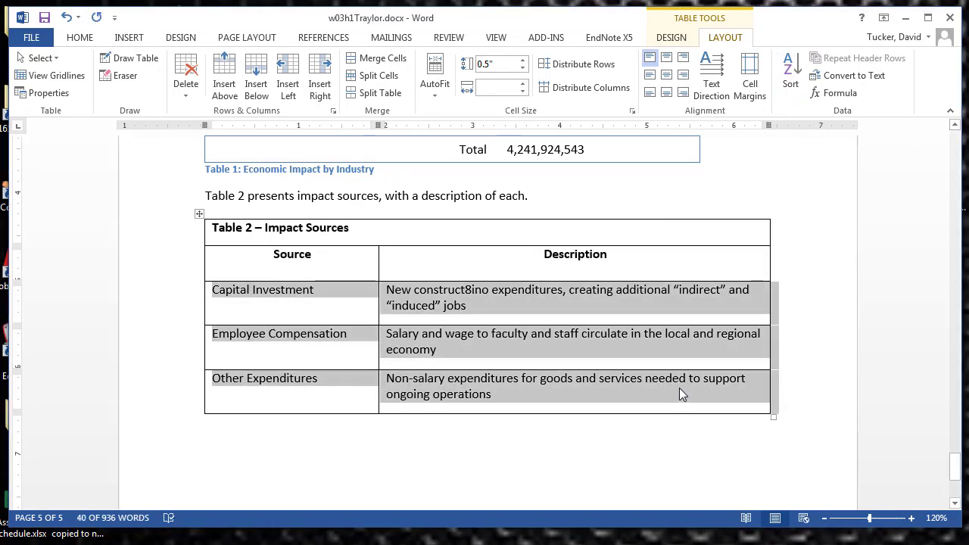
left_click(679, 393)
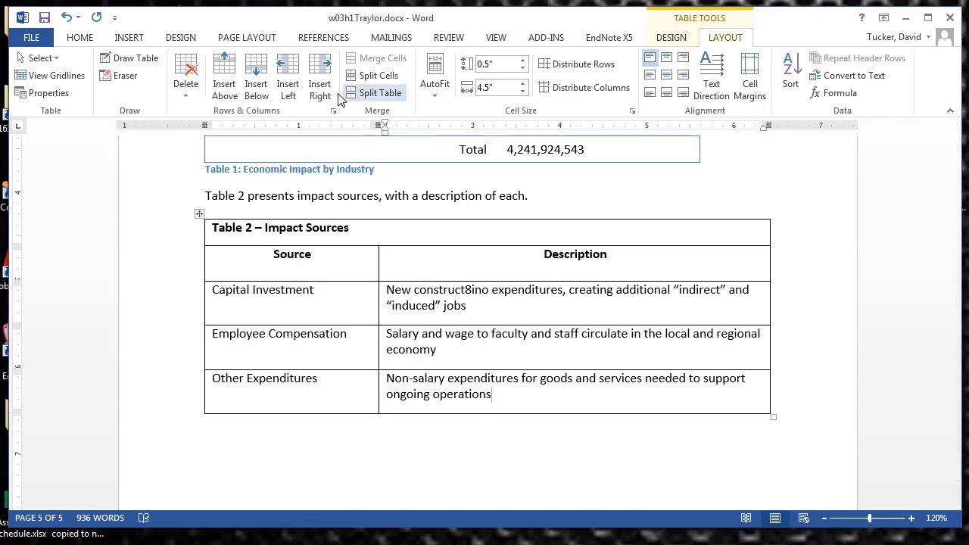
- Review the report's pages from the Methodology section through Tables 1 and 2
left_click(658, 39)
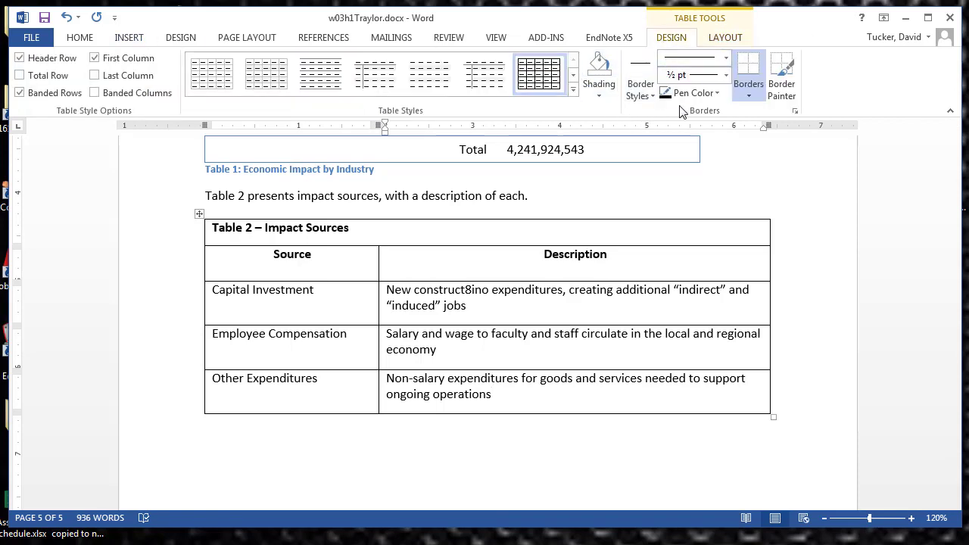
scroll(485, 302, "down", 4)
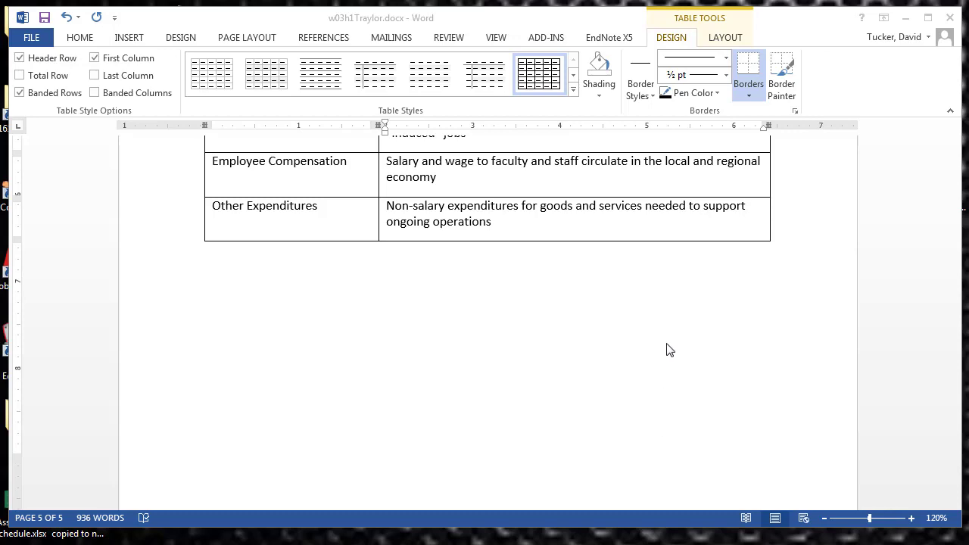
left_click(701, 327)
scroll(686, 344, "up", 4)
scroll(685, 344, "up", 20)
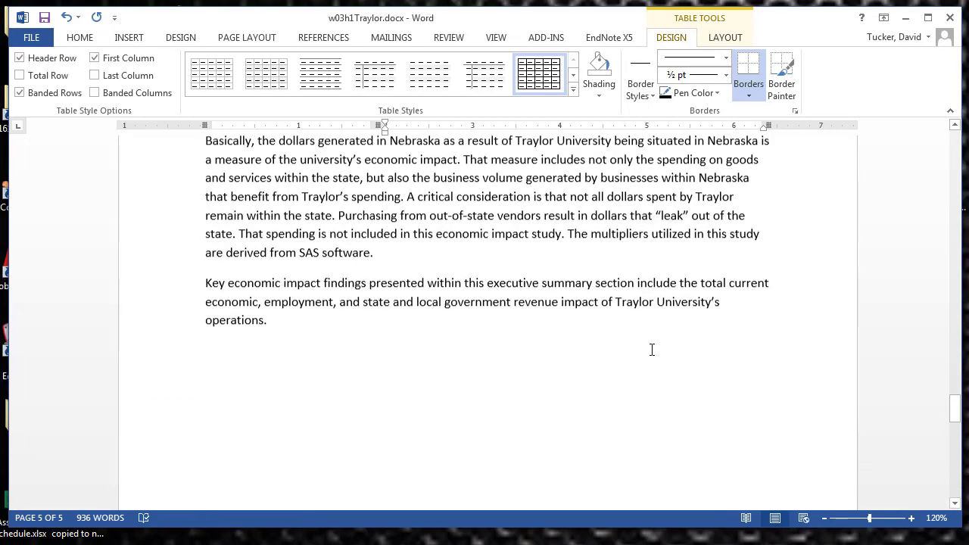
scroll(654, 341, "down", 20)
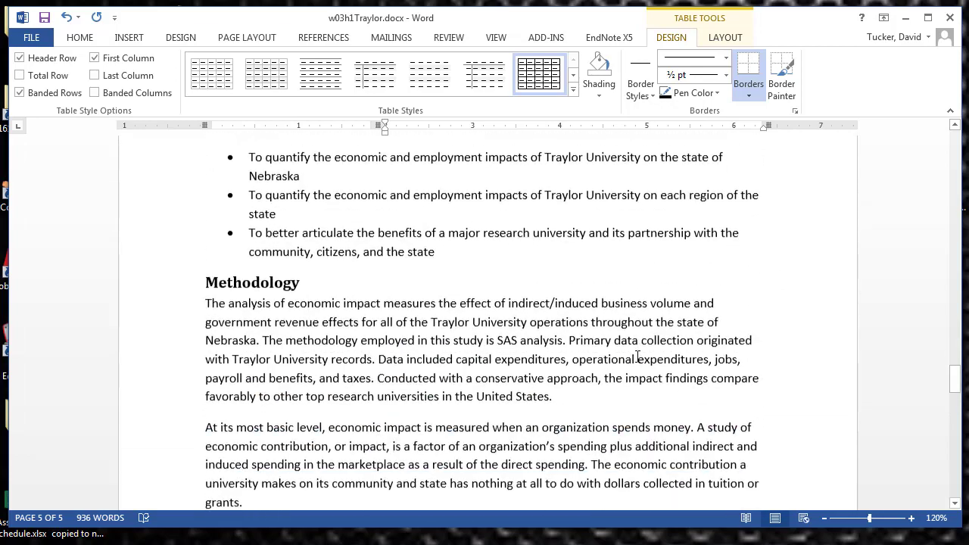
scroll(636, 356, "down", 2)
scroll(635, 356, "up", 5)
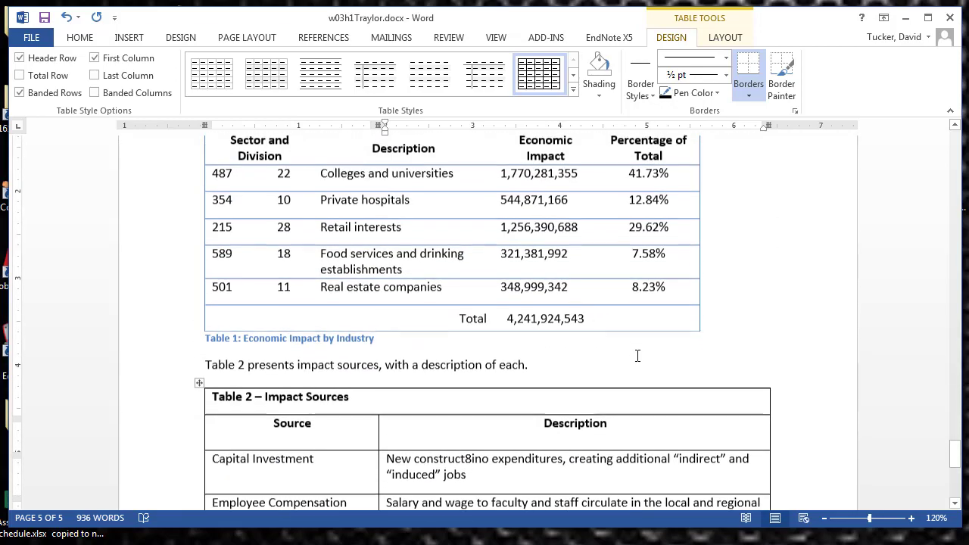